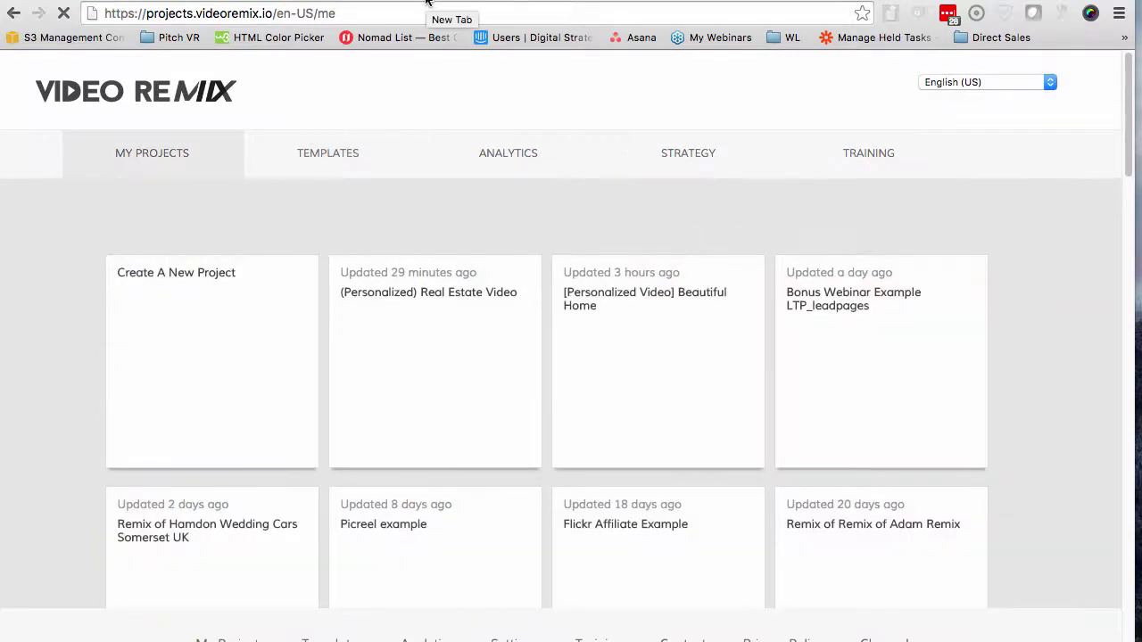
Create a new Video Remix project and open youtube.com in a separate browser tab
click(199, 354)
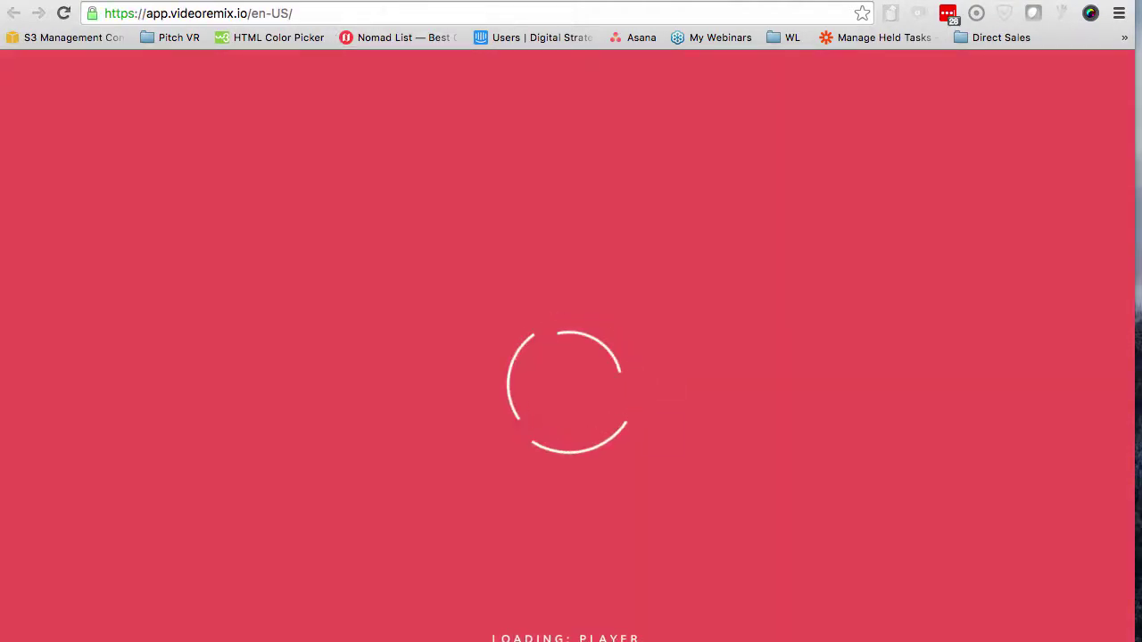
key(super+l)
key(BackSpace)
text(youtube.com)
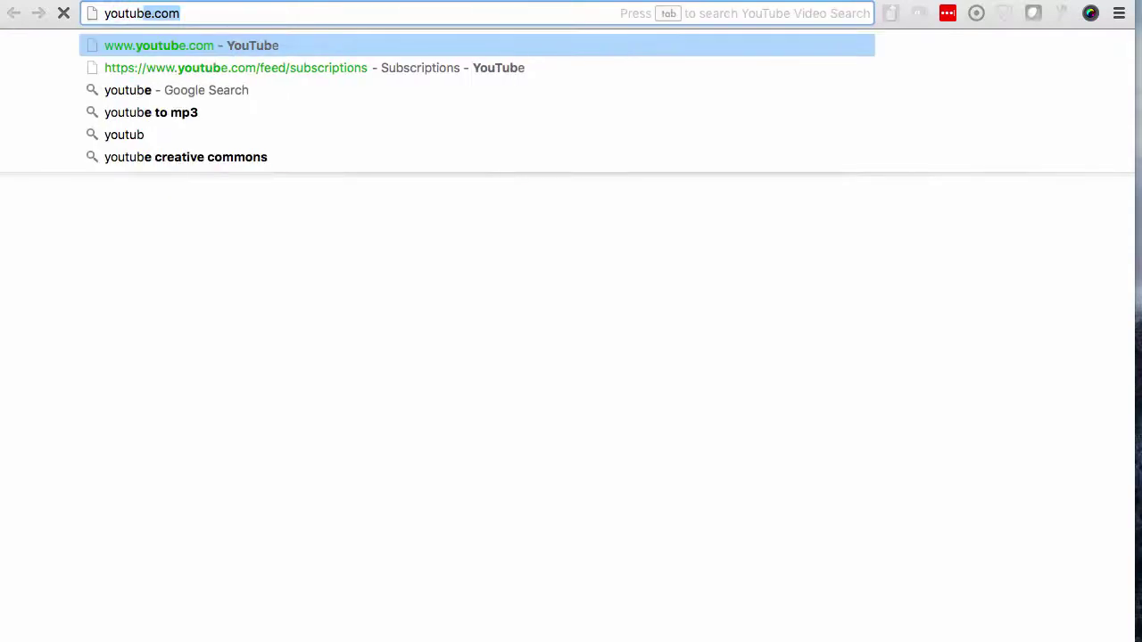
key(Return)
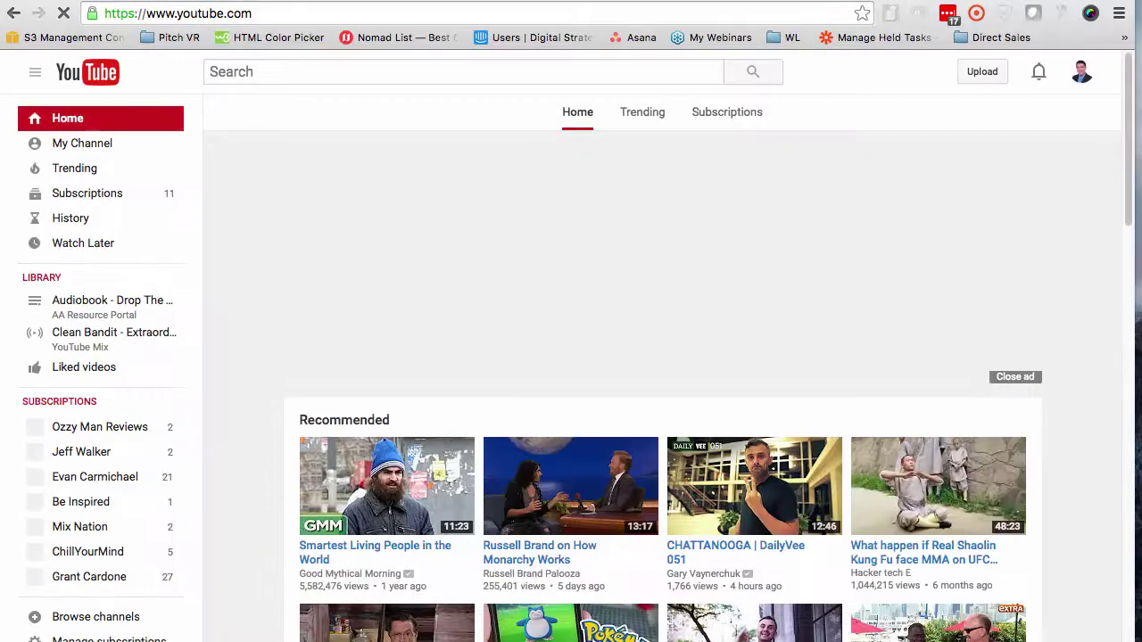
Search YouTube for "real estate" and filter the results to Creative Commons videos
click(408, 79)
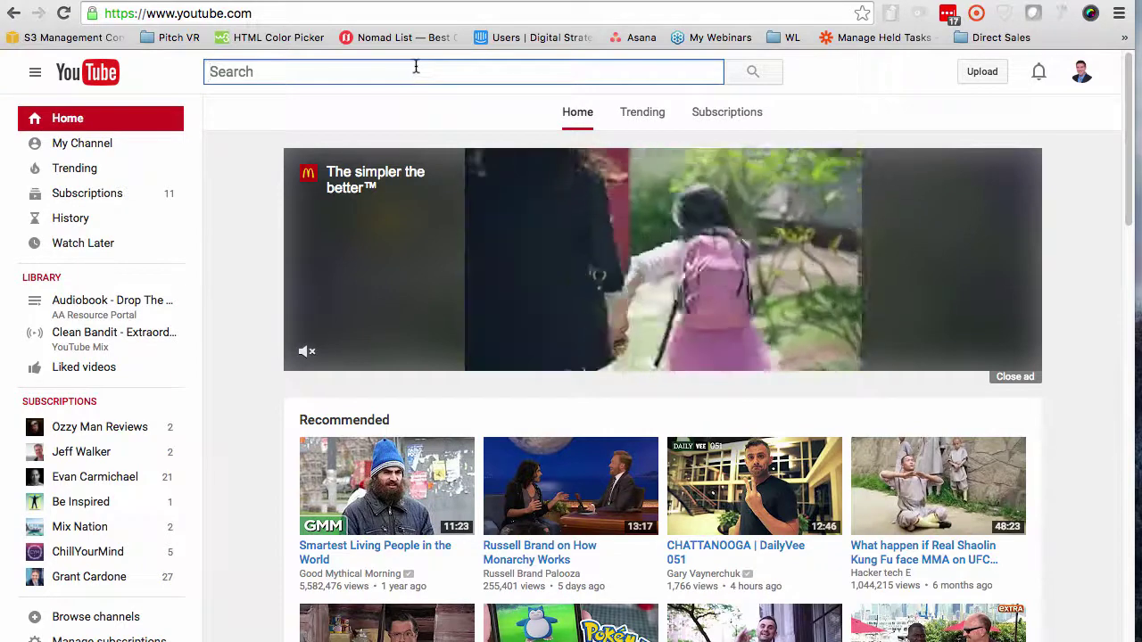
text(real estate)
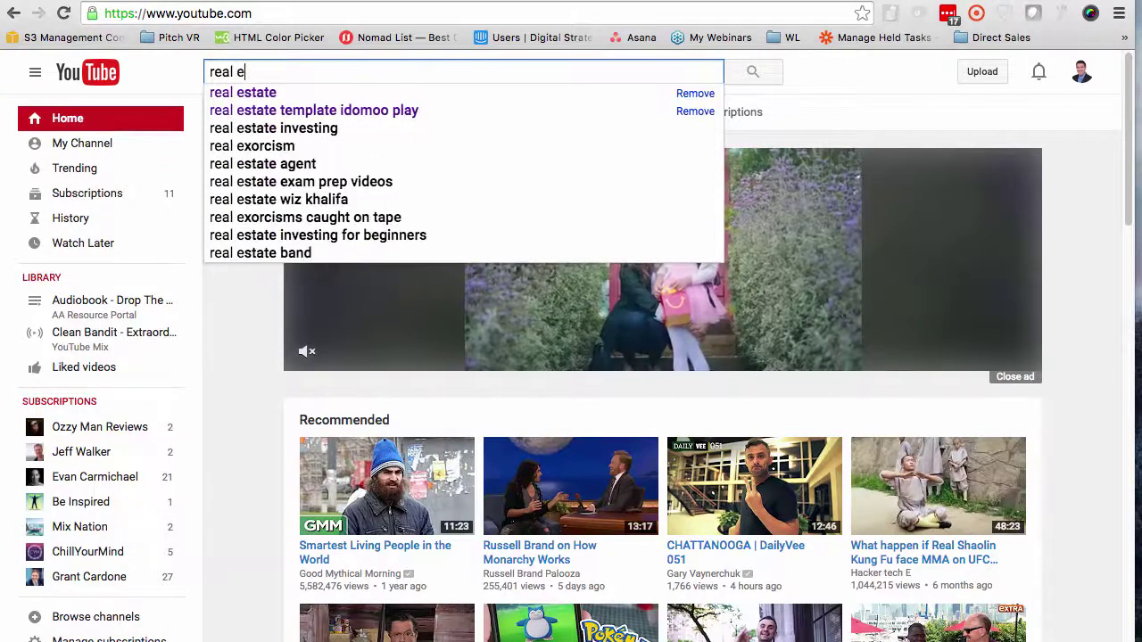
key(Return)
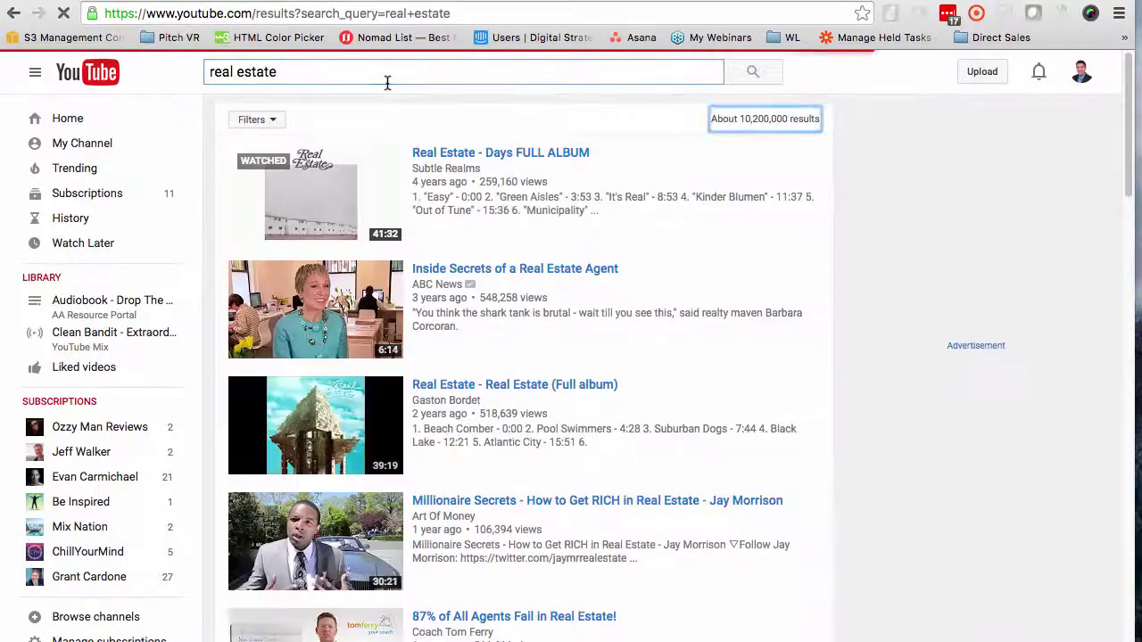
click(256, 119)
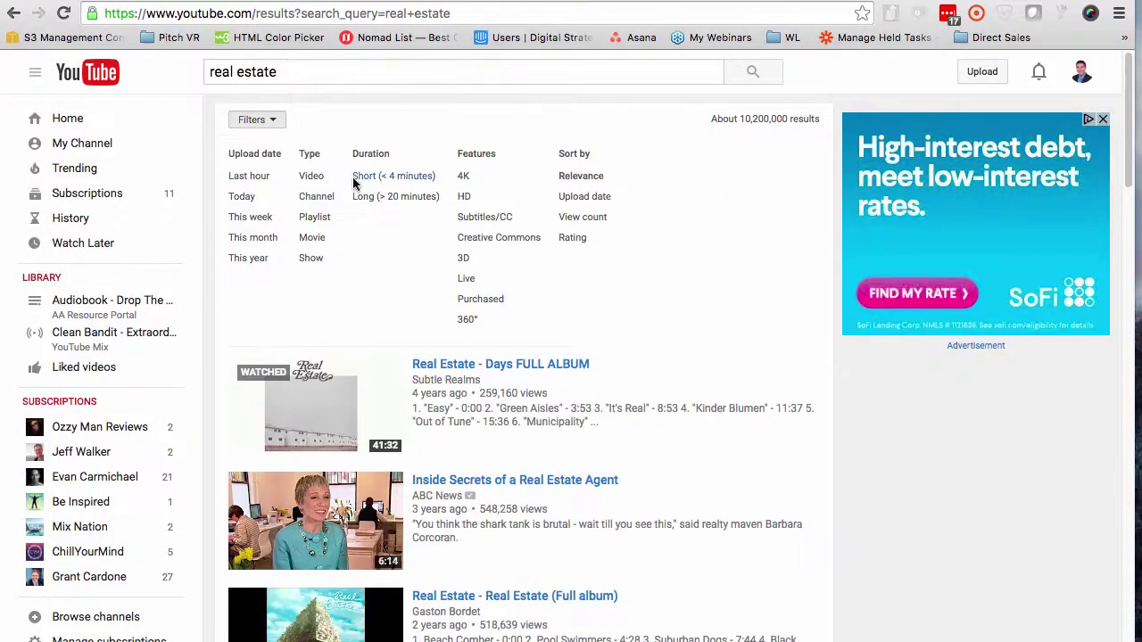
click(469, 239)
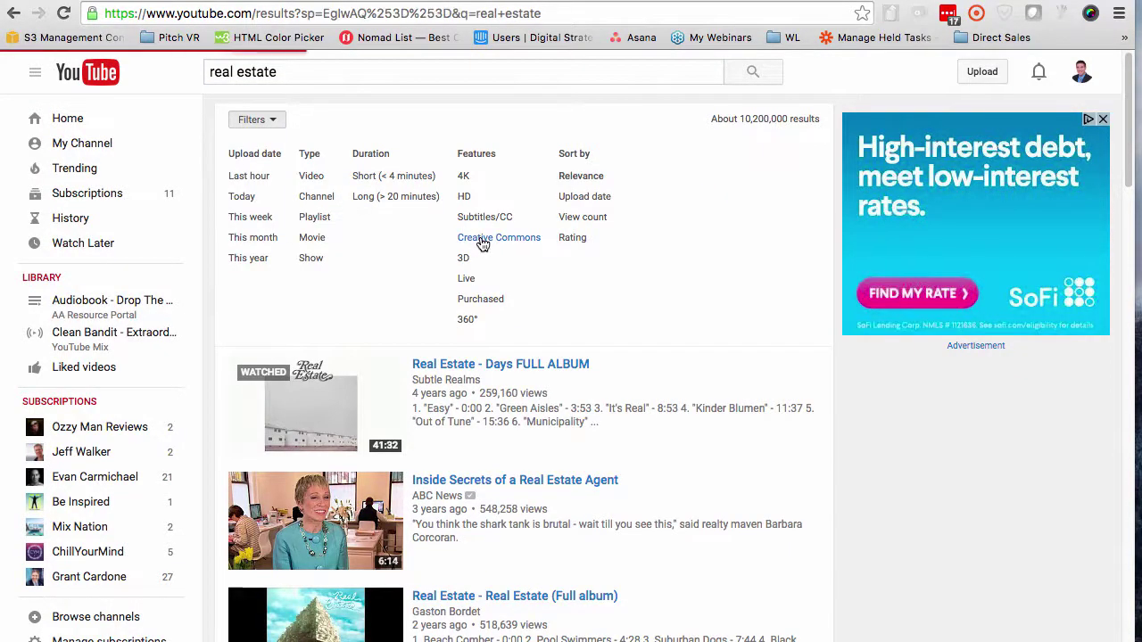
Open the "Killarney New Custom Home - Calgary Real Estate Property Video Walkthrough Tour" video and copy its URL
scroll(439, 250, down, 7)
scroll(437, 248, up, 4)
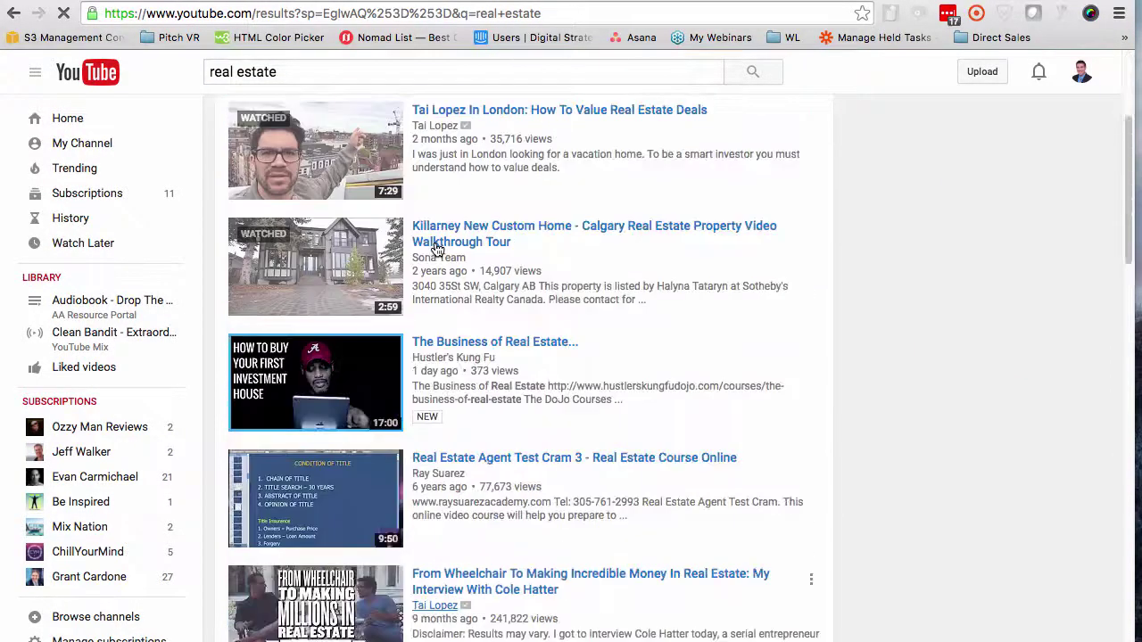
click(450, 259)
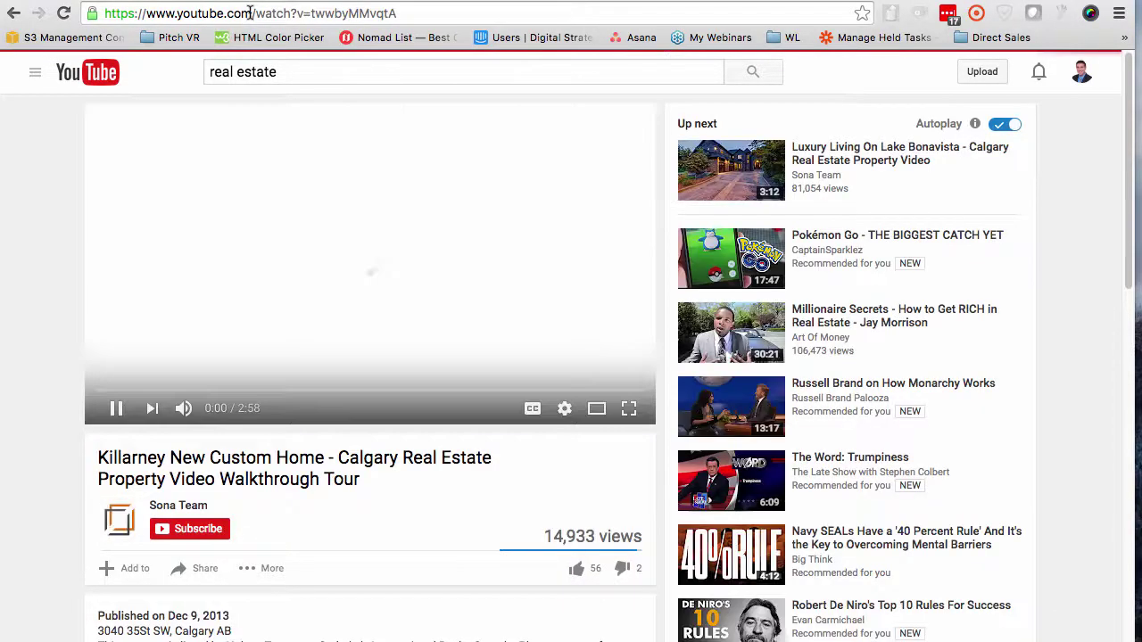
click(250, 15)
key(super+c)
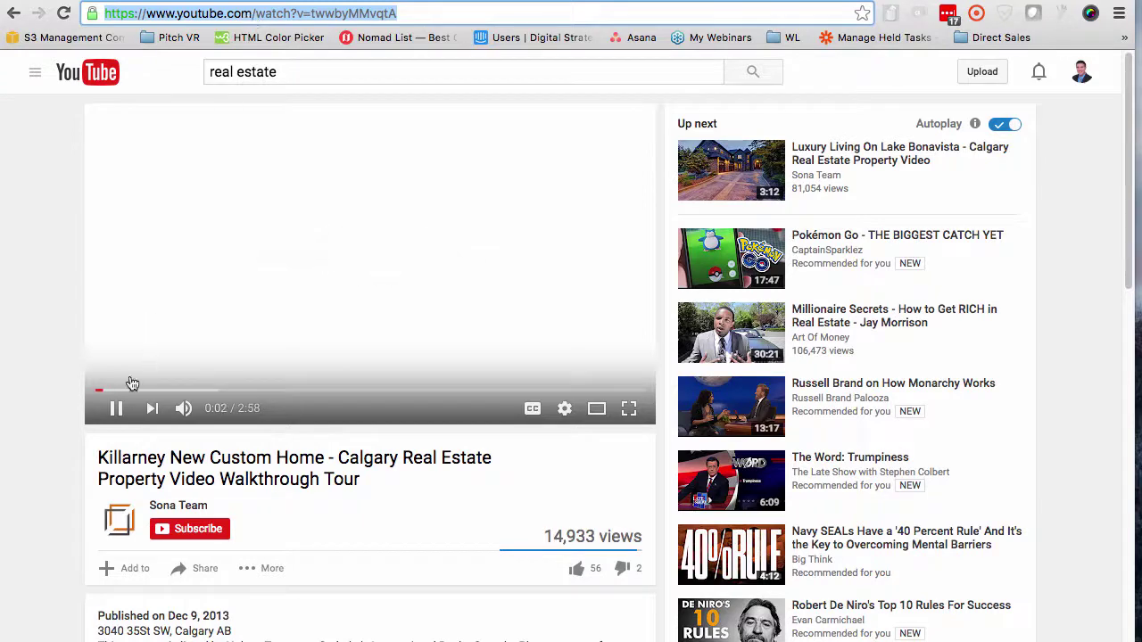
Switch back to Video Remix, load the copied YouTube link as media, and place the clip at the start of Layer 0
click(125, 136)
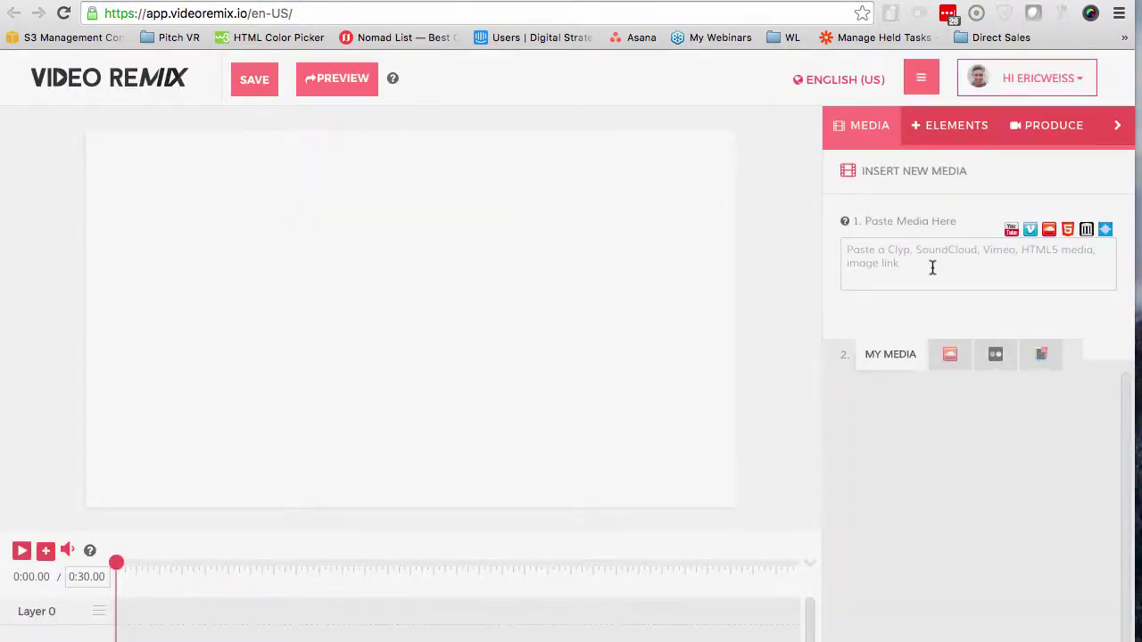
click(932, 267)
key(super+v)
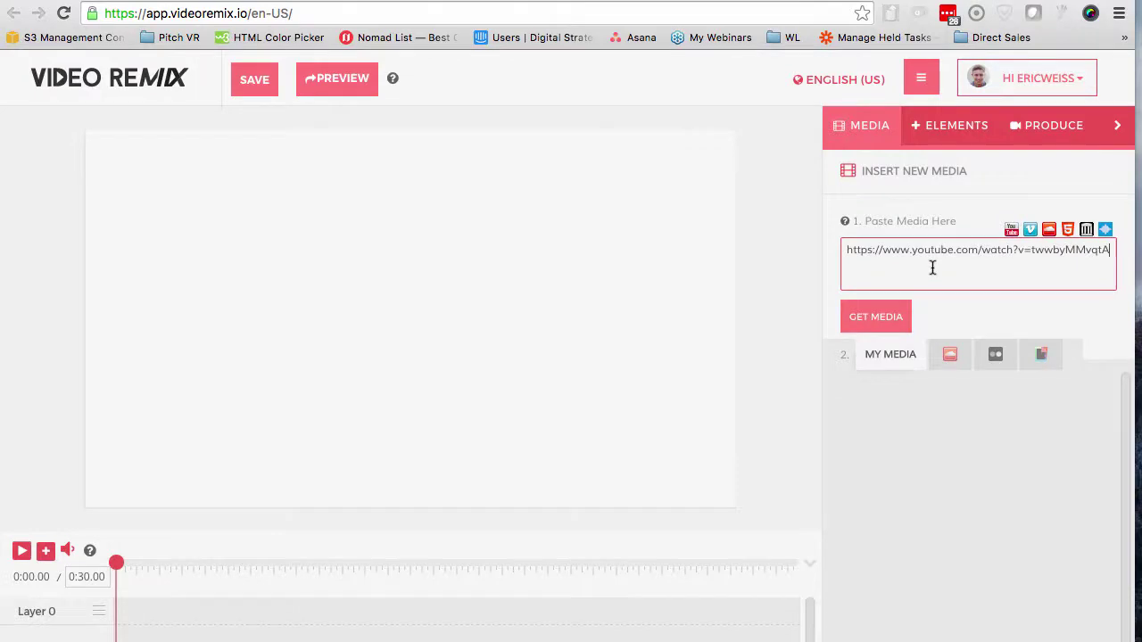
click(891, 314)
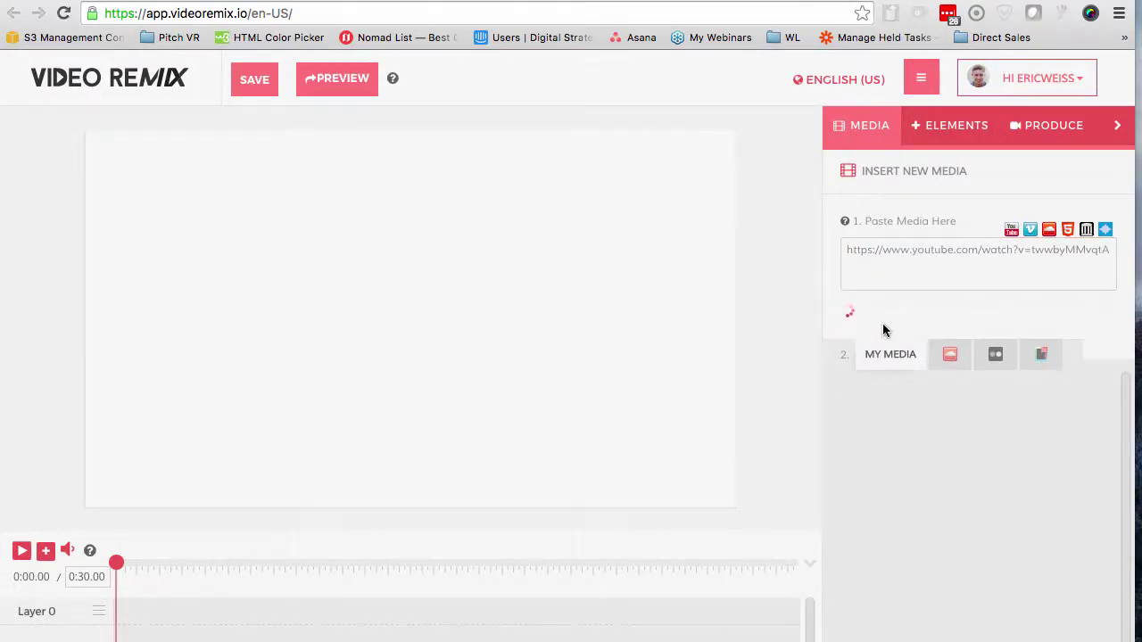
drag(892, 411, 346, 618)
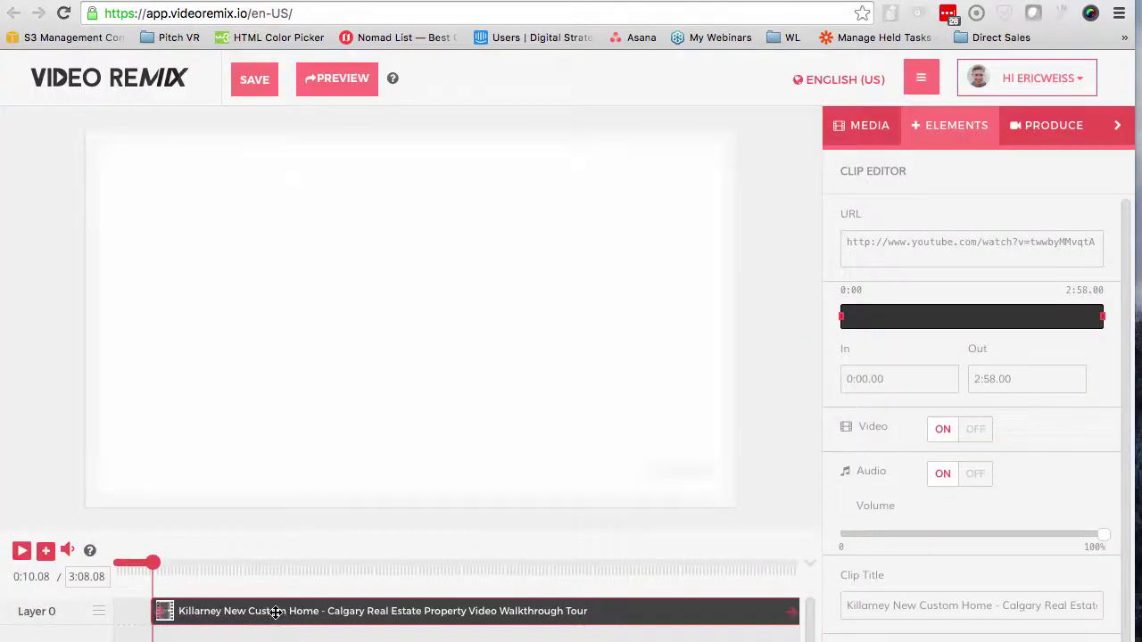
drag(276, 612, 225, 611)
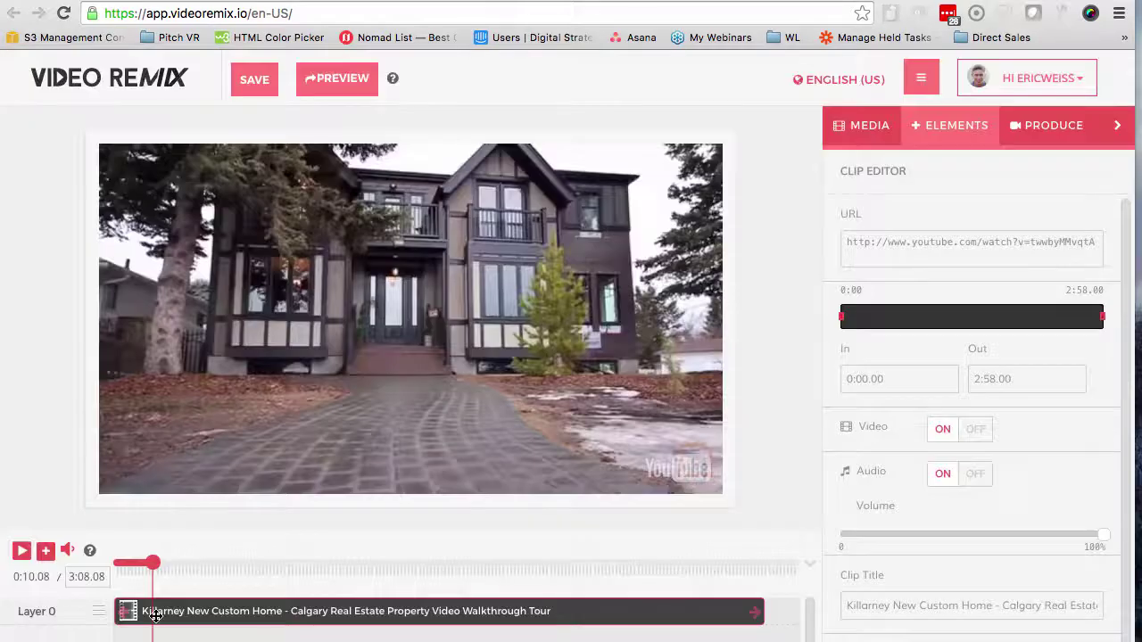
Scrub through the house walkthrough clip to find a cut point and set its Out point to 1:02.00
drag(159, 567, 374, 577)
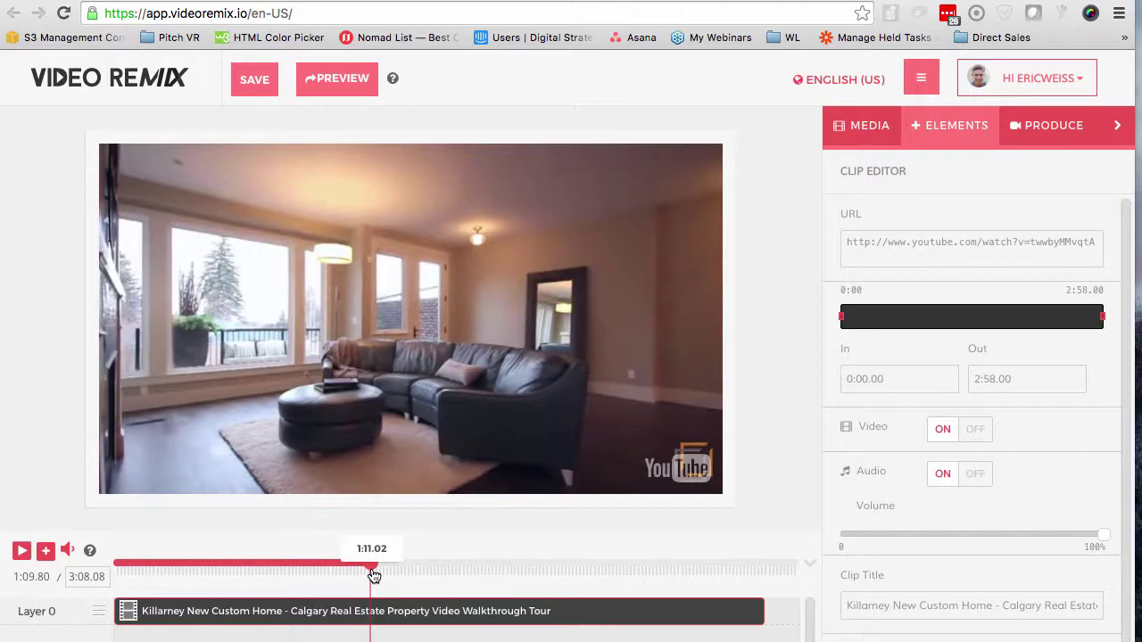
drag(375, 574, 428, 563)
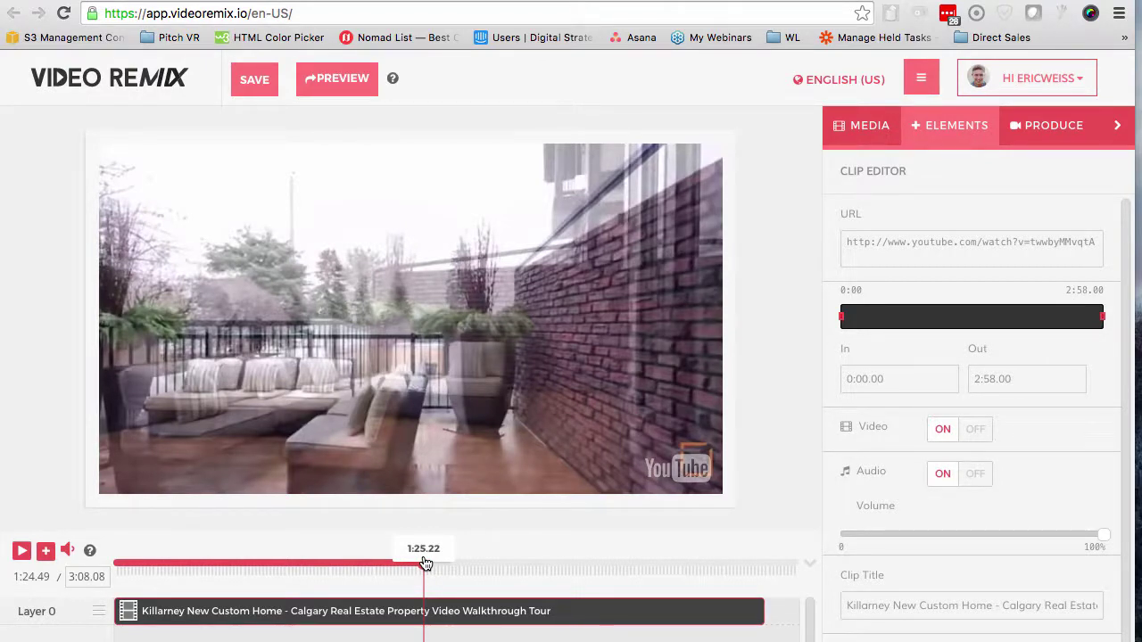
drag(425, 563, 322, 575)
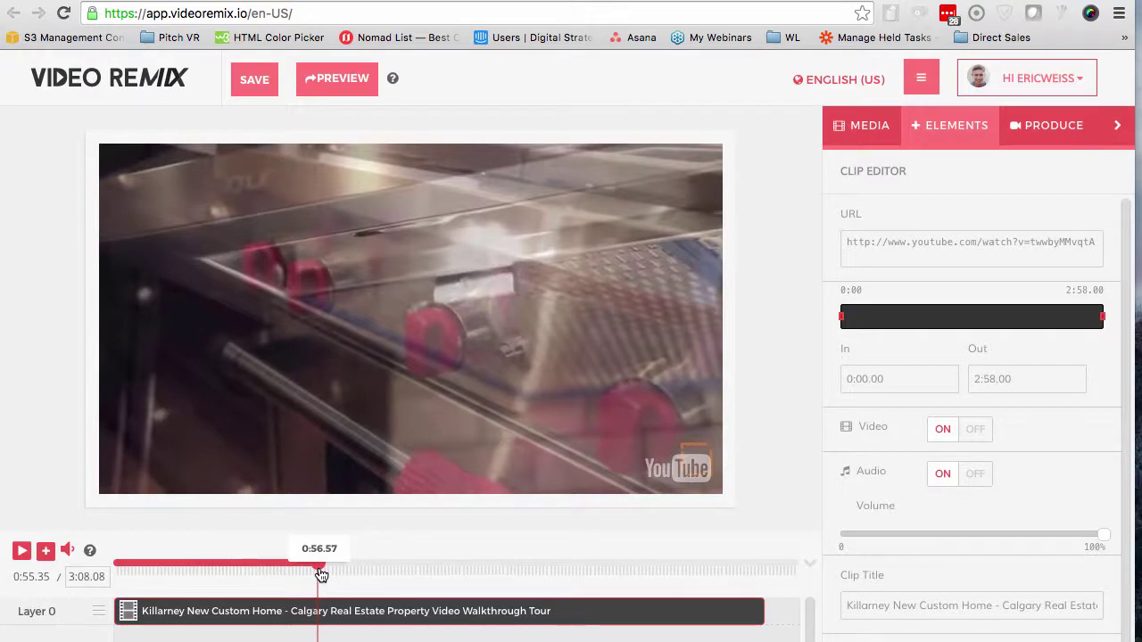
drag(322, 575, 342, 573)
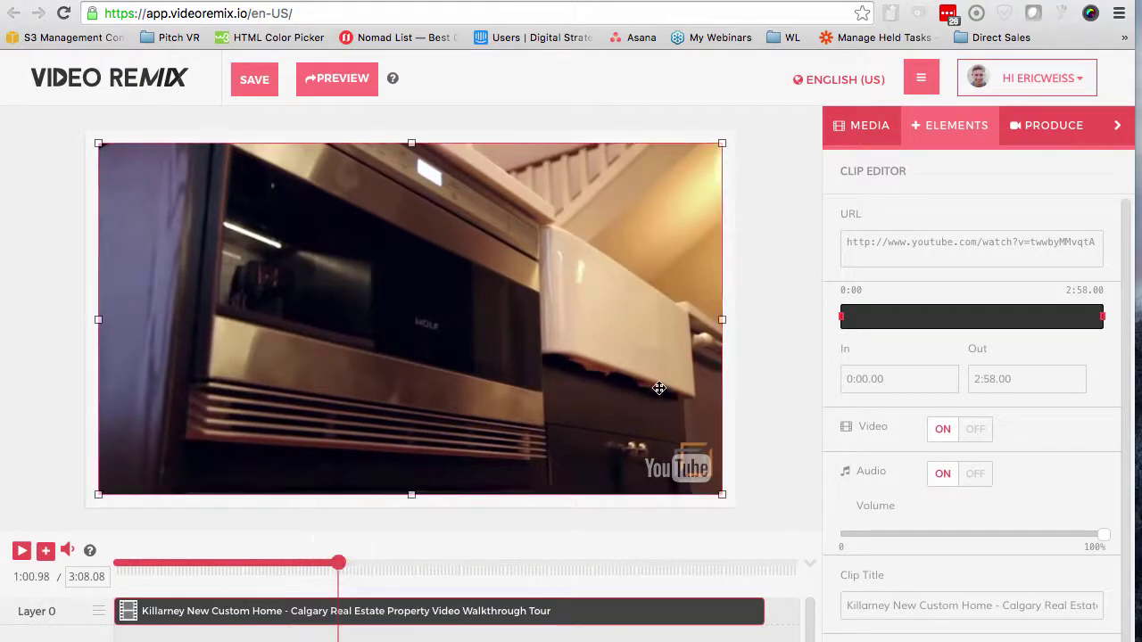
click(979, 378)
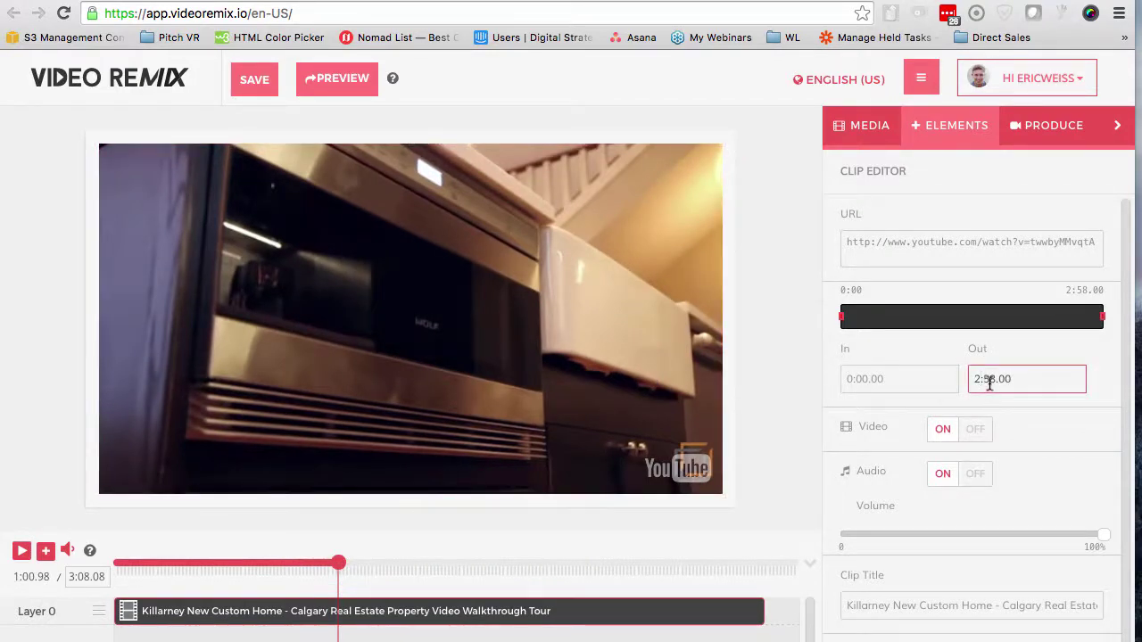
key(BackSpace)
key(Return)
click(994, 378)
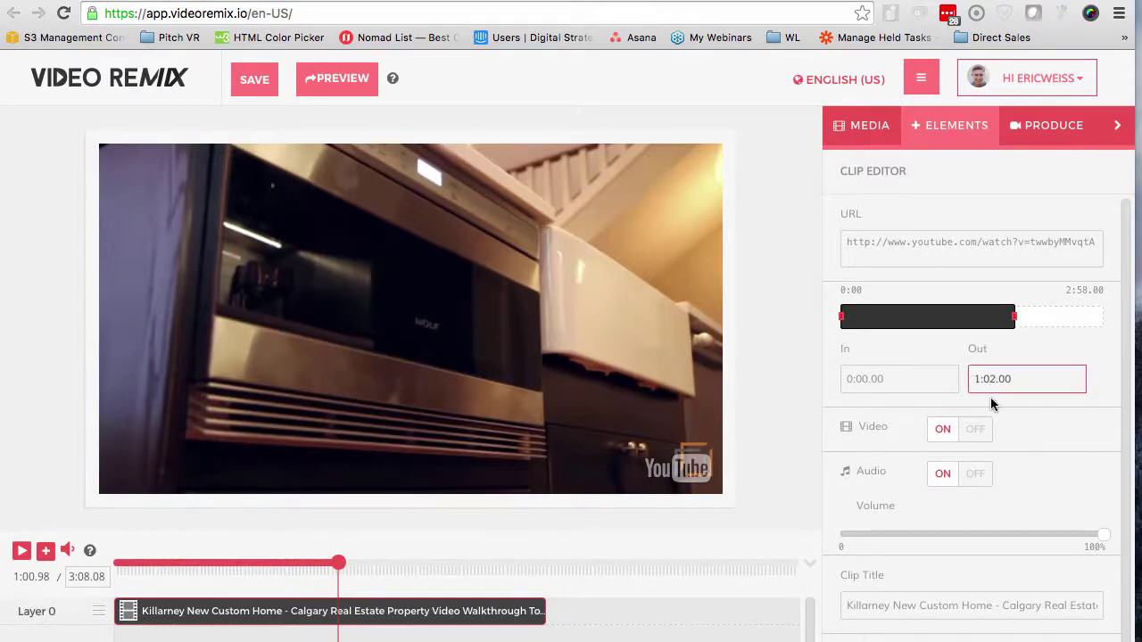
key(Return)
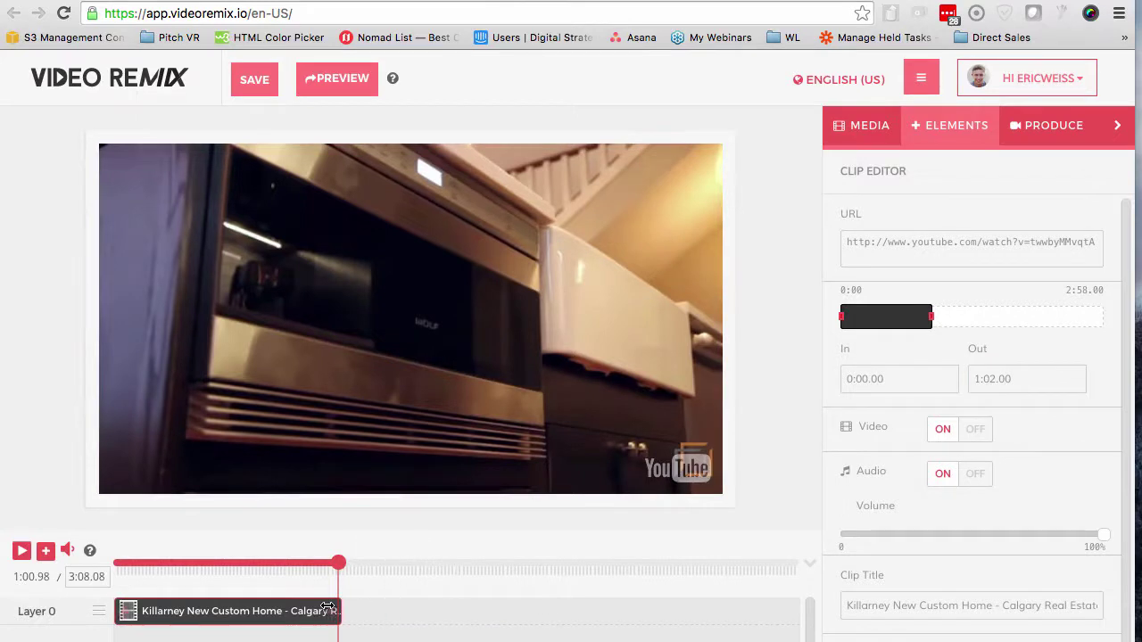
Find the end of the realtor title at the clip's beginning and set the In point to 0:02.80
drag(339, 564, 118, 570)
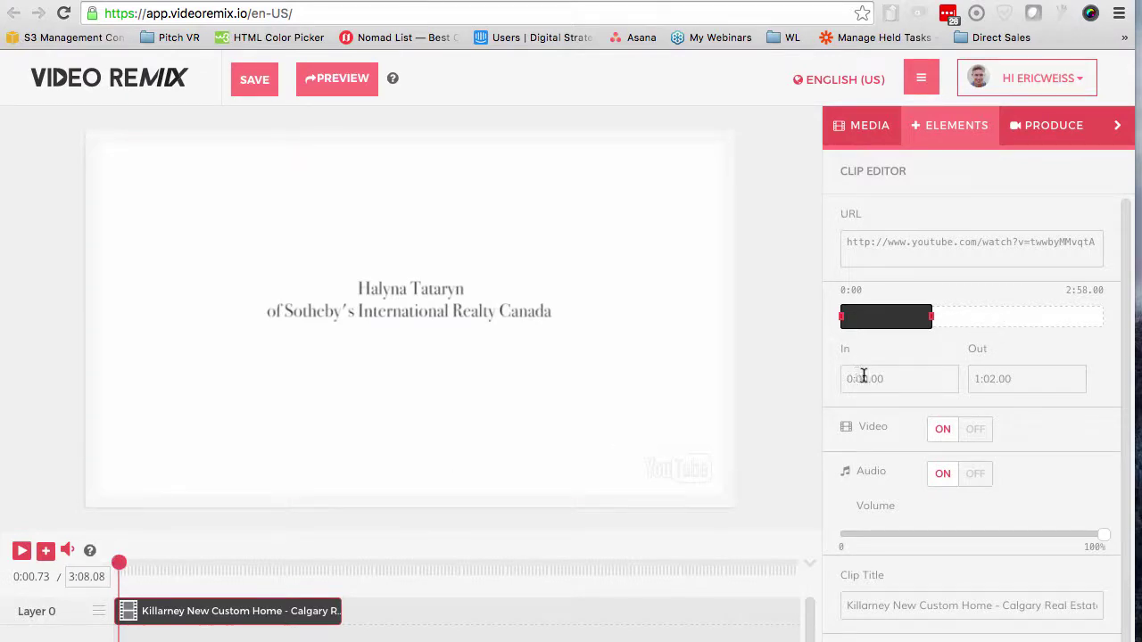
click(125, 567)
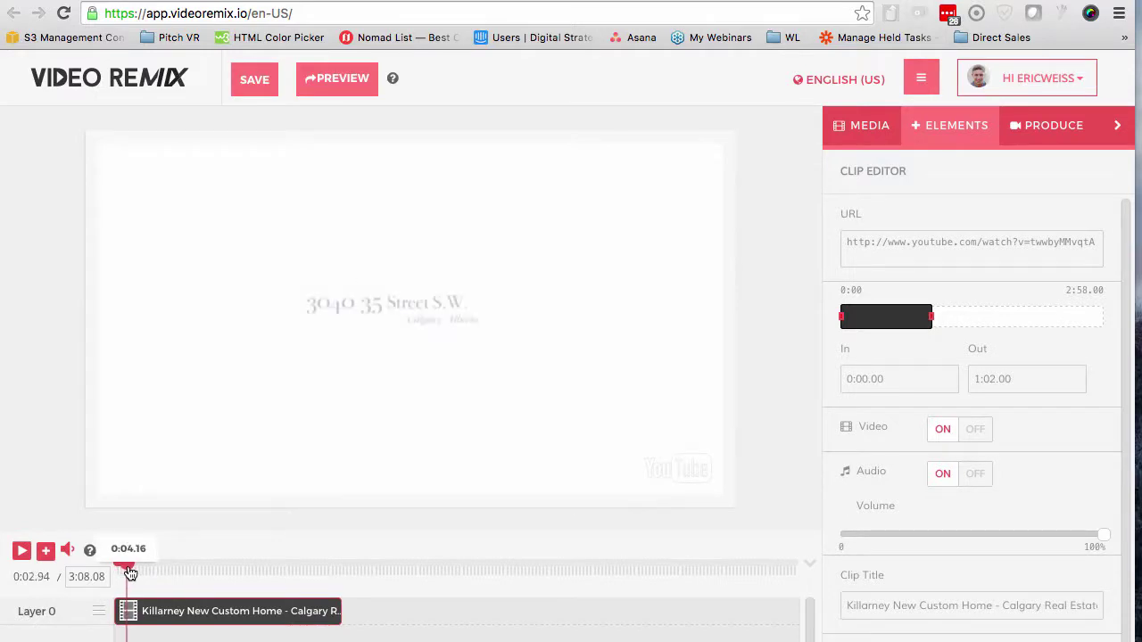
click(867, 377)
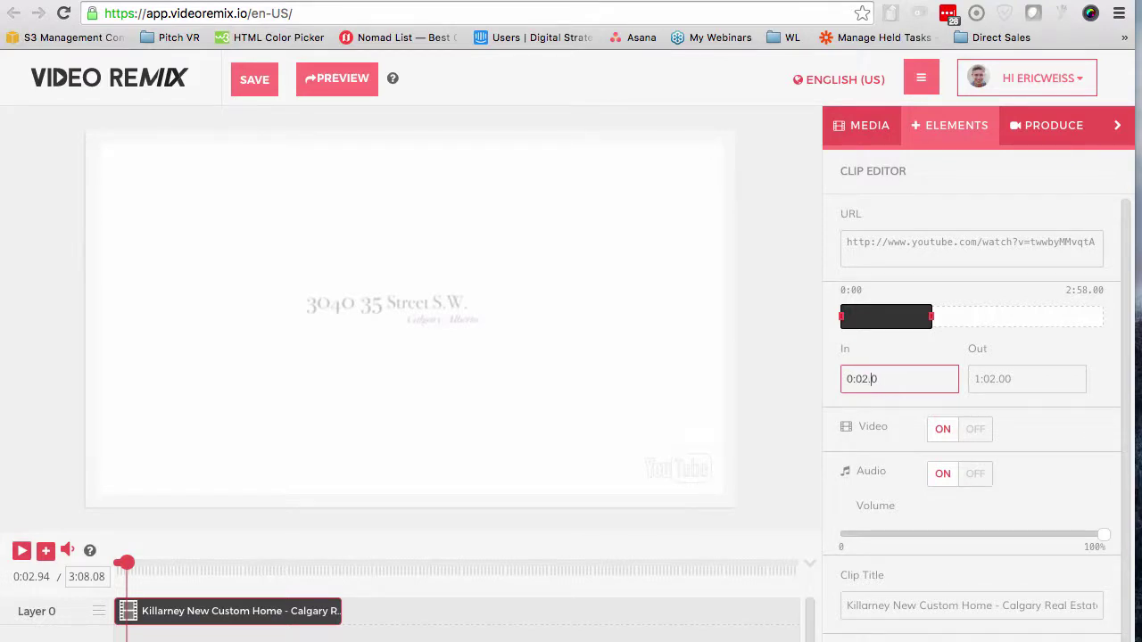
key(Return)
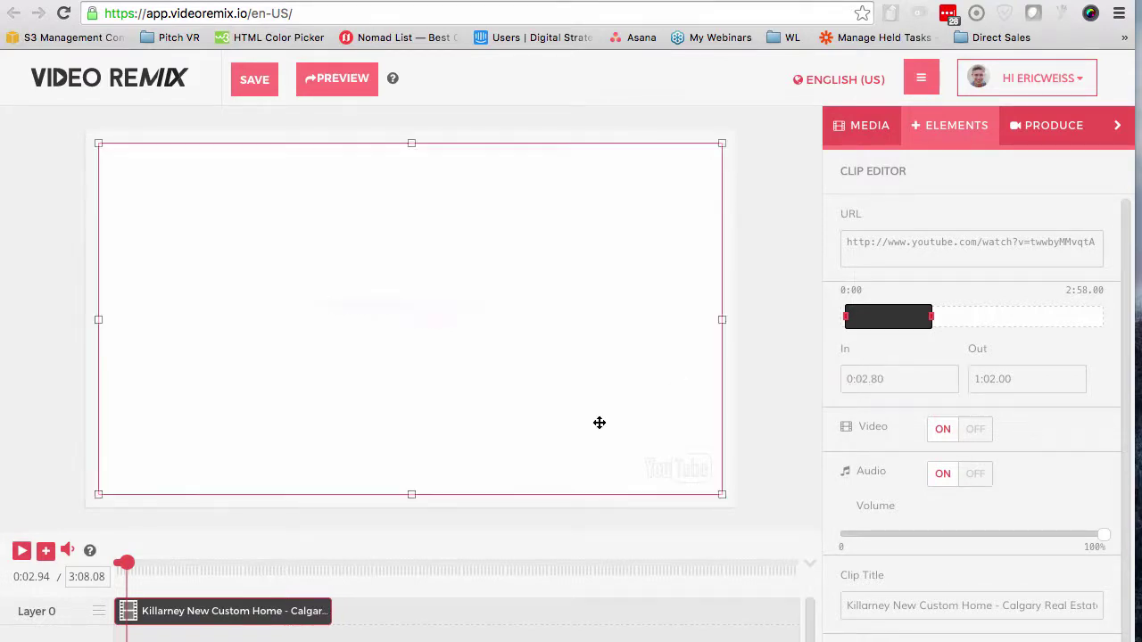
Play the trimmed clip briefly from the start of the timeline and turn its audio off
drag(140, 566, 95, 566)
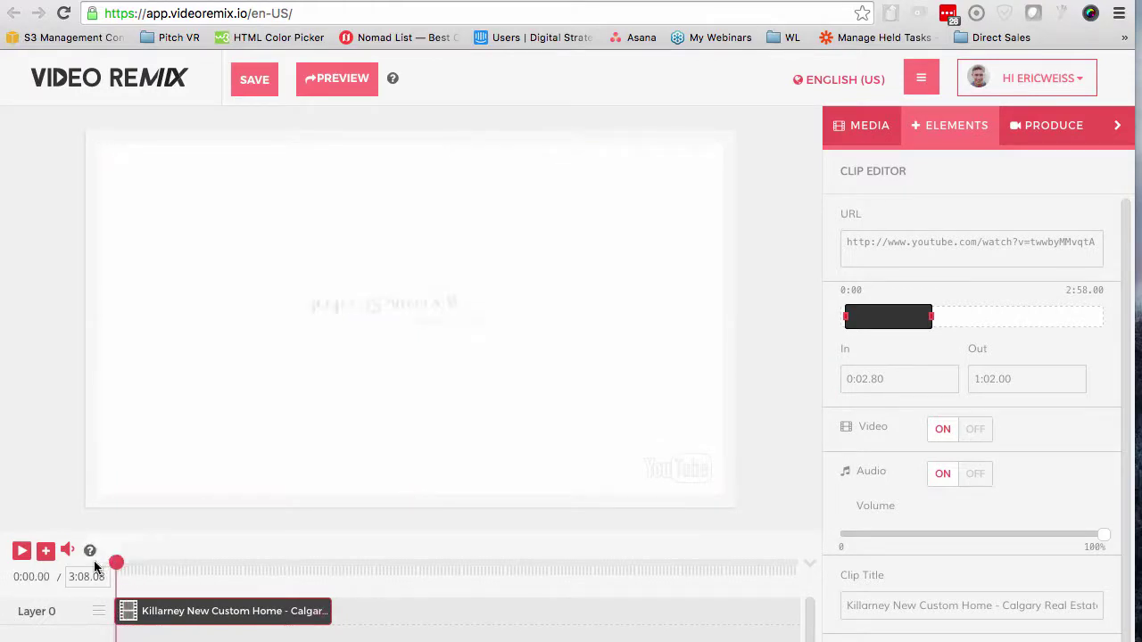
click(20, 555)
click(19, 555)
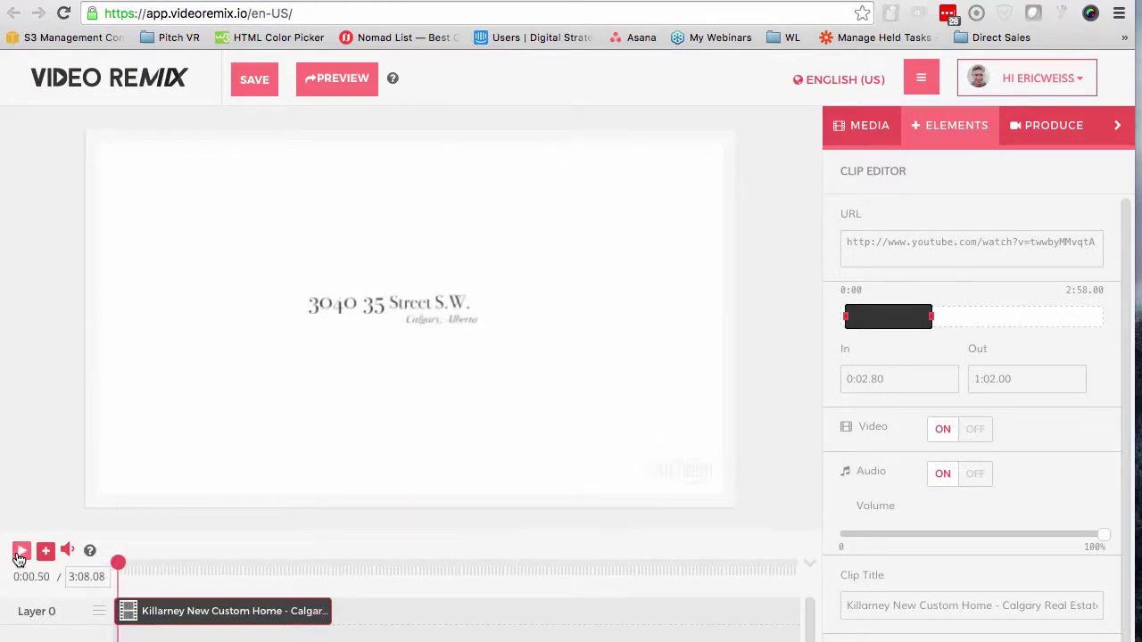
click(976, 476)
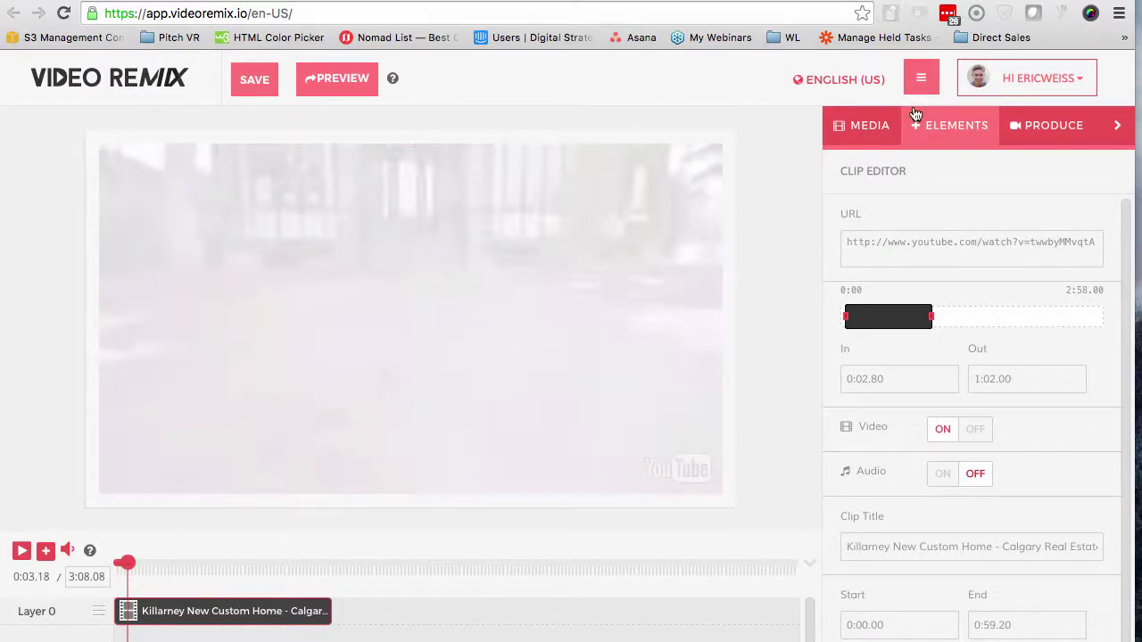
Browse the Lower Thirds & Combo Elements and add the Ignite lower third at 0:03.18
click(928, 136)
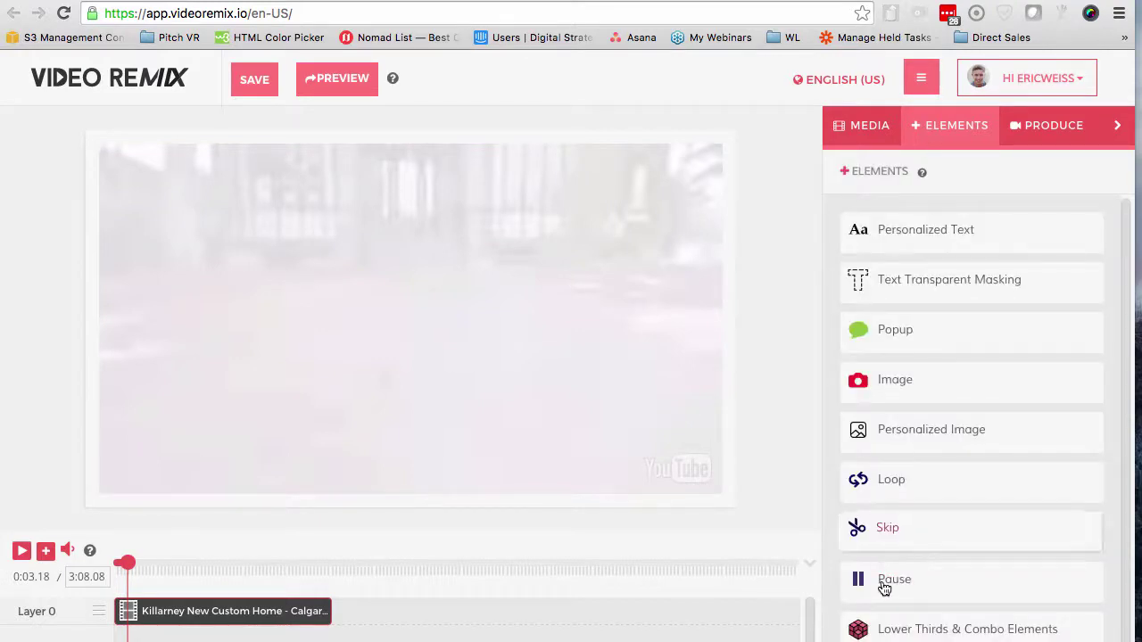
scroll(902, 629, down, 1)
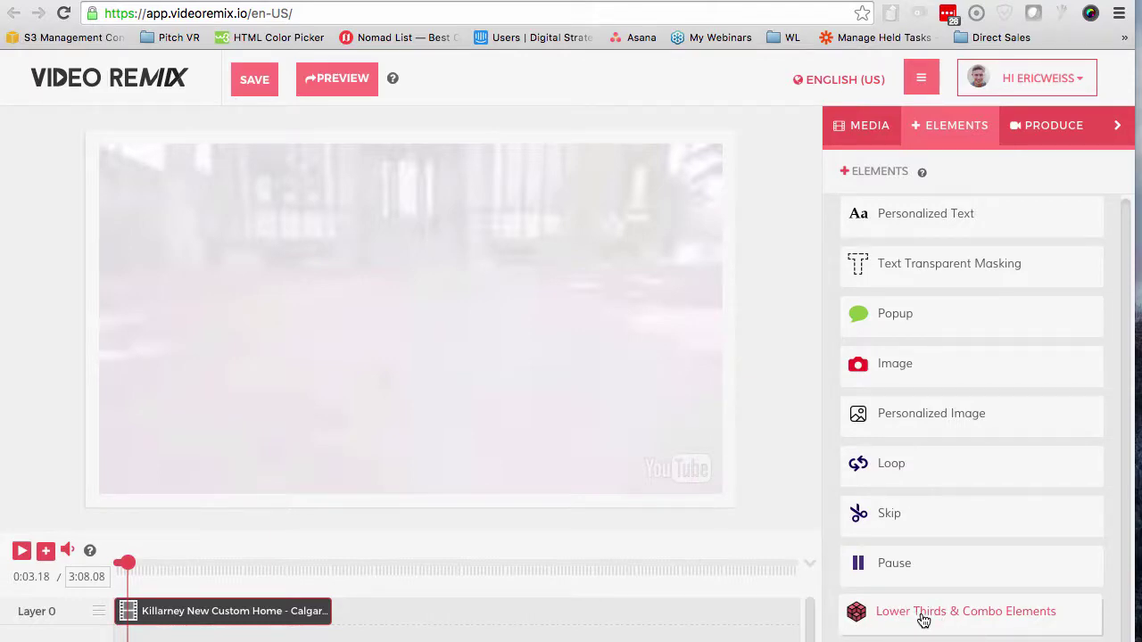
click(924, 620)
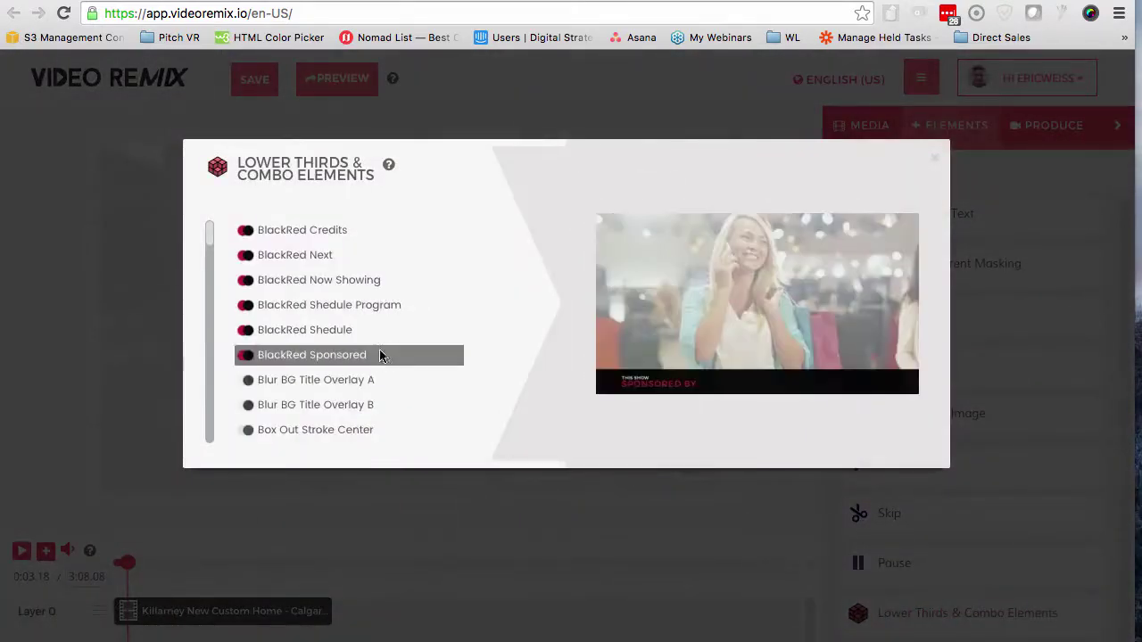
scroll(379, 354, down, 2)
scroll(380, 353, down, 4)
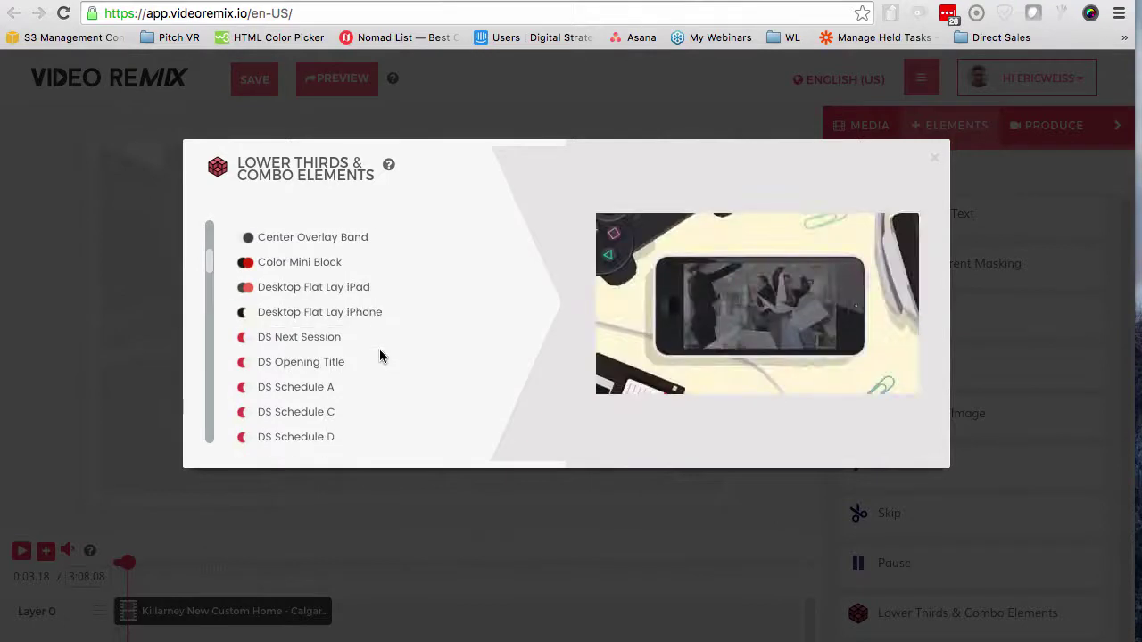
scroll(379, 357, down, 10)
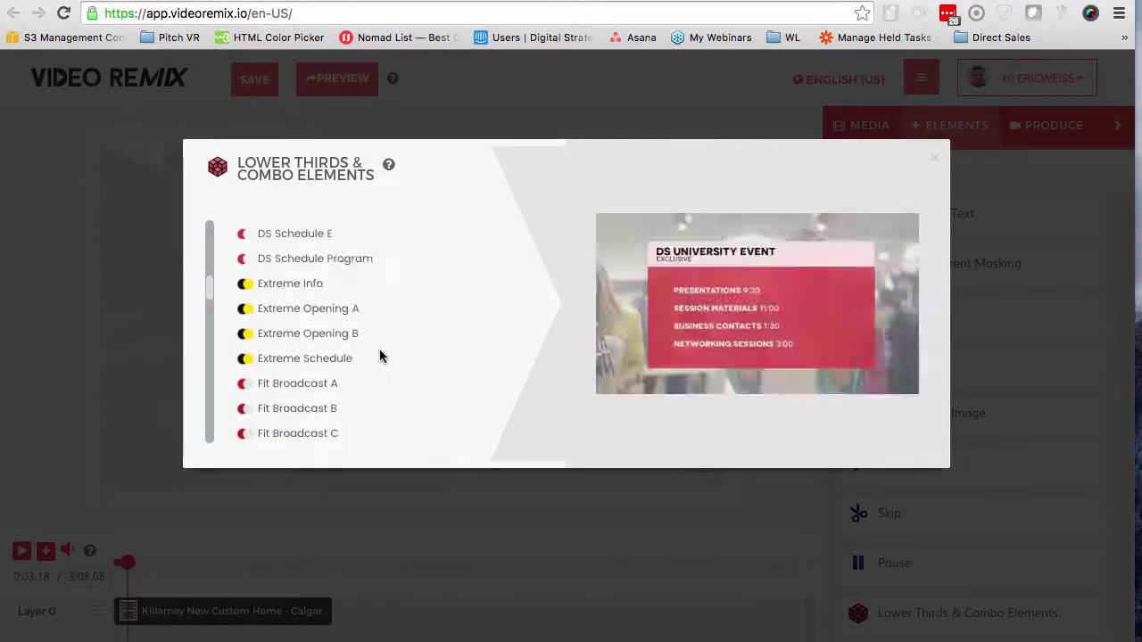
scroll(323, 381, down, 3)
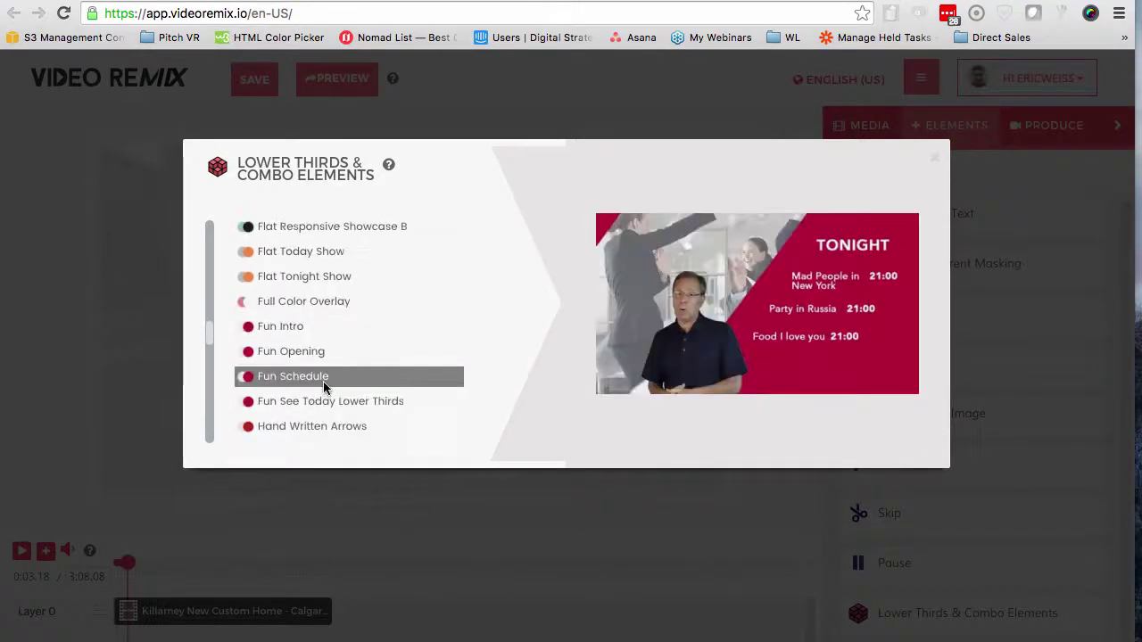
scroll(323, 381, down, 1)
scroll(323, 384, down, 1)
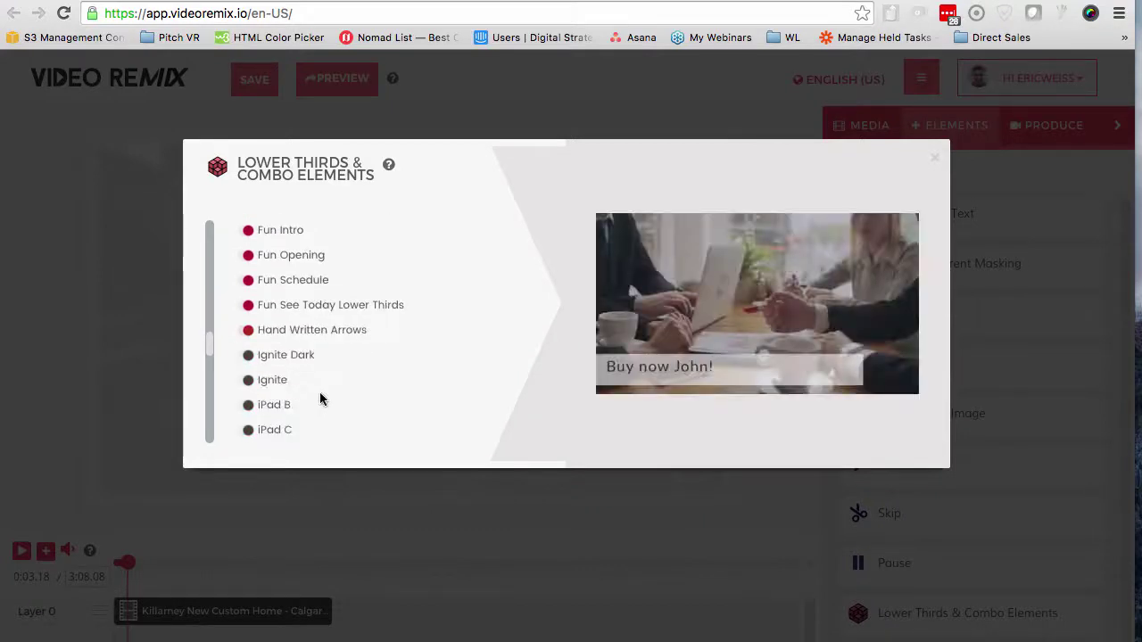
click(294, 382)
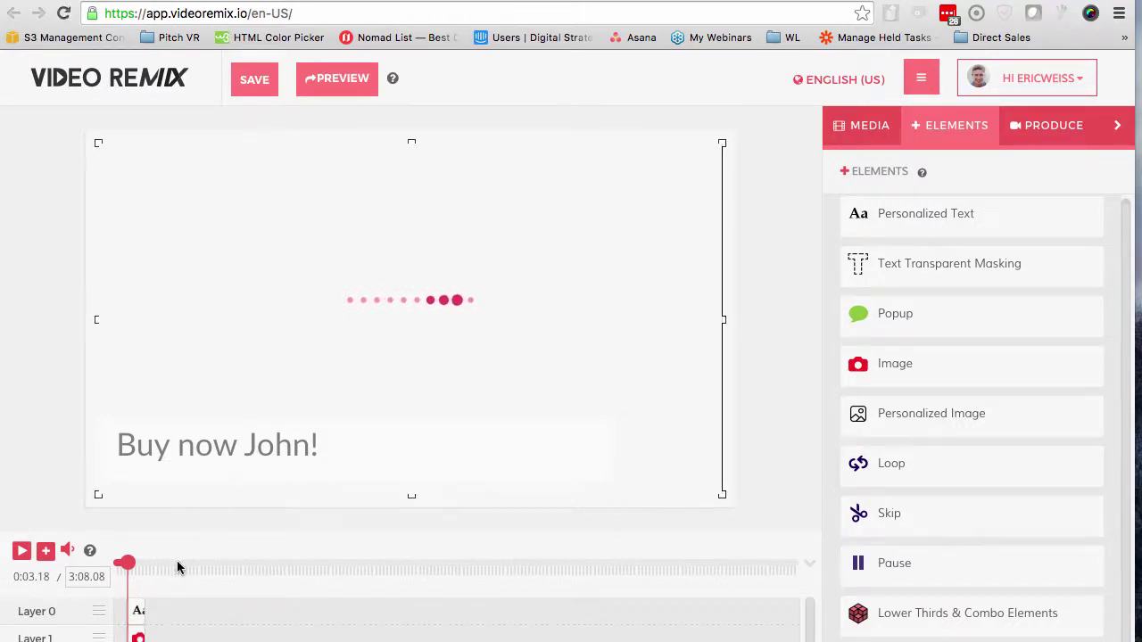
Change the lower third's text to "Welcome Home {{FIRSTNAME}}" with the personalization token and widen its box to fit one line
click(138, 612)
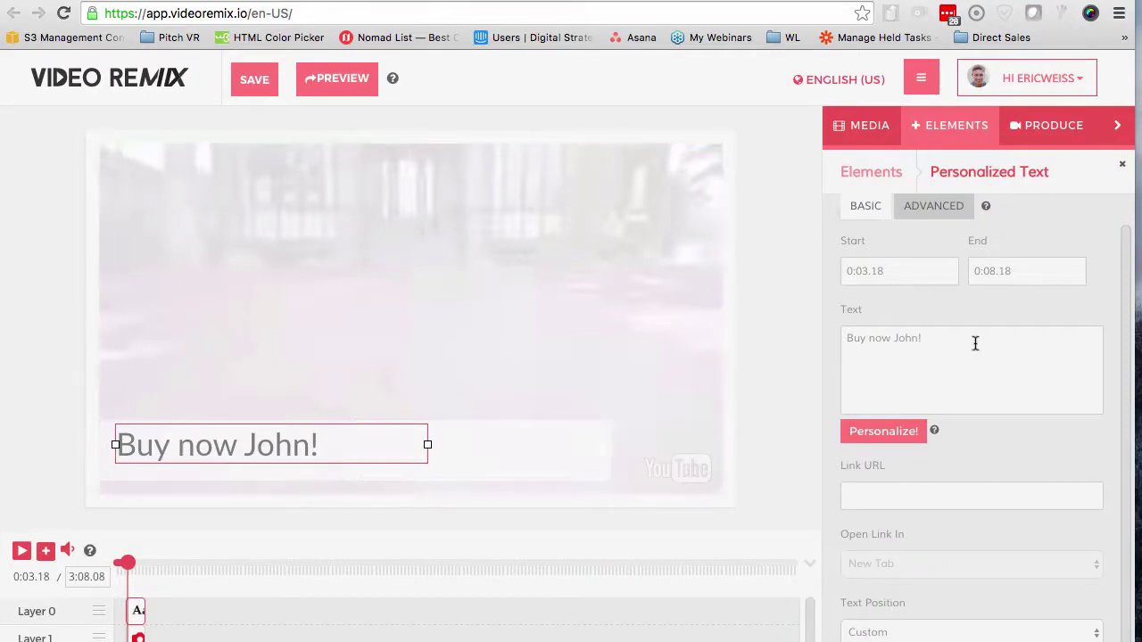
drag(974, 339, 845, 337)
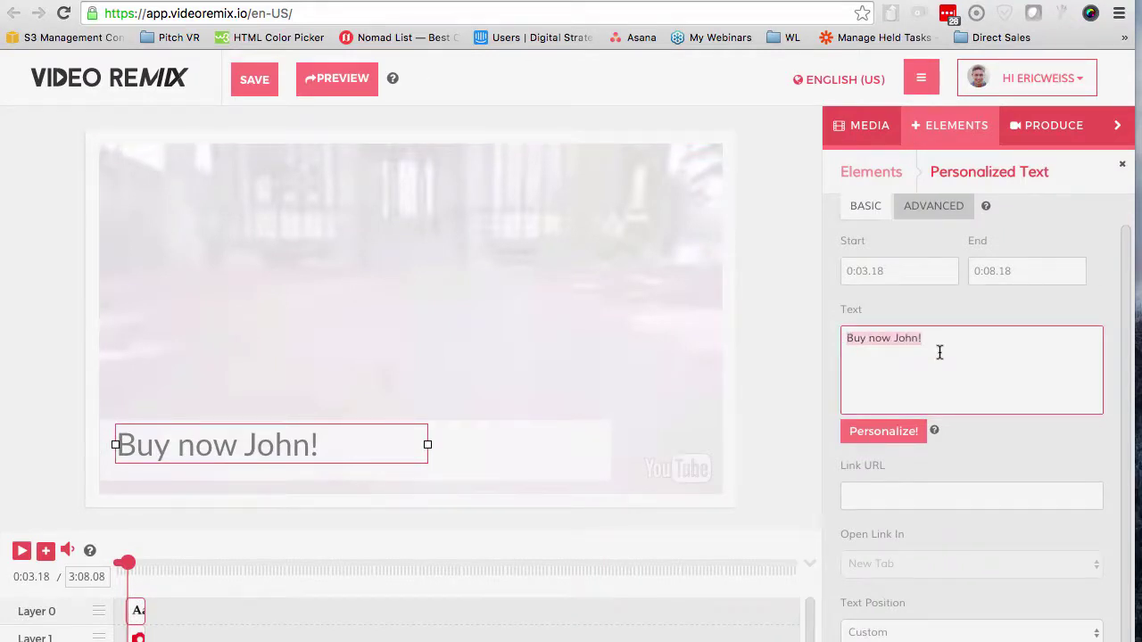
text(Welcome )
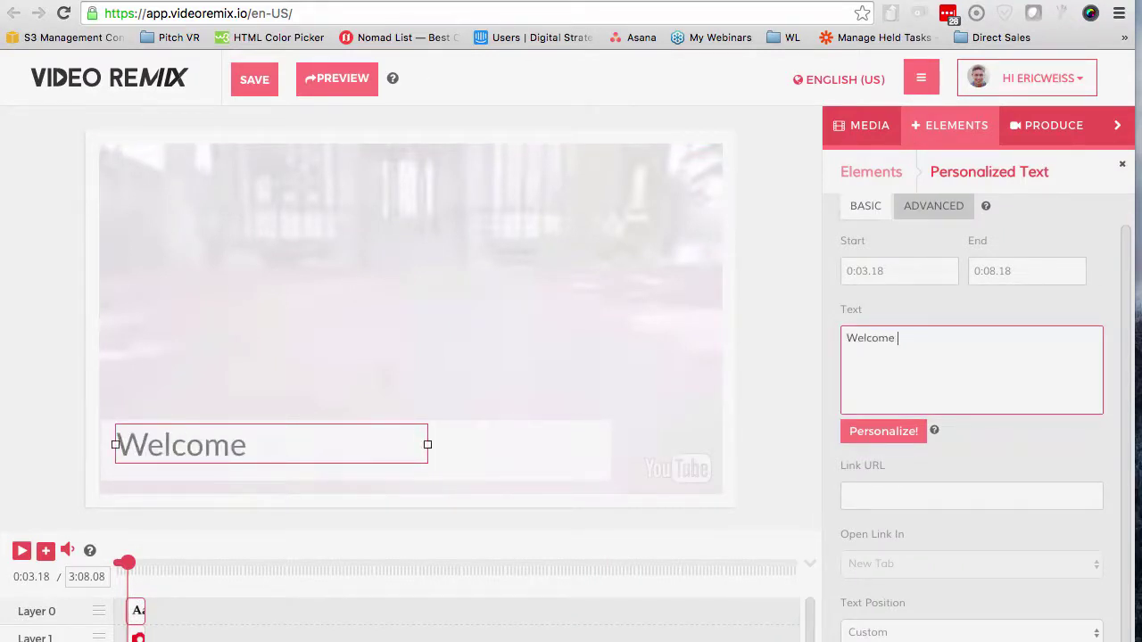
text(Home)
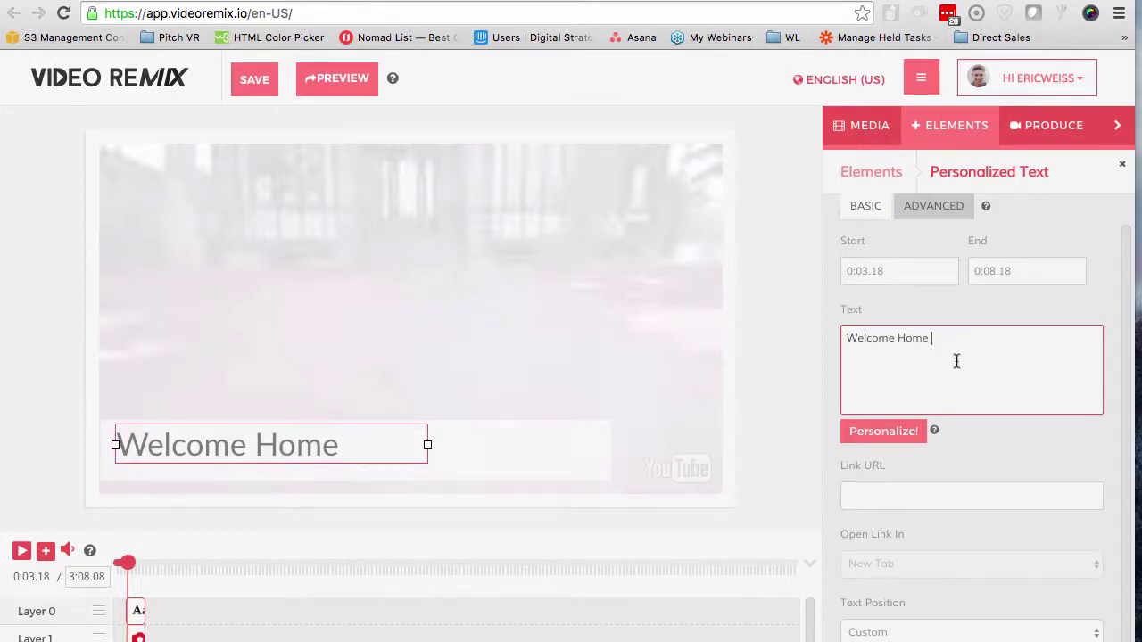
click(872, 435)
click(358, 223)
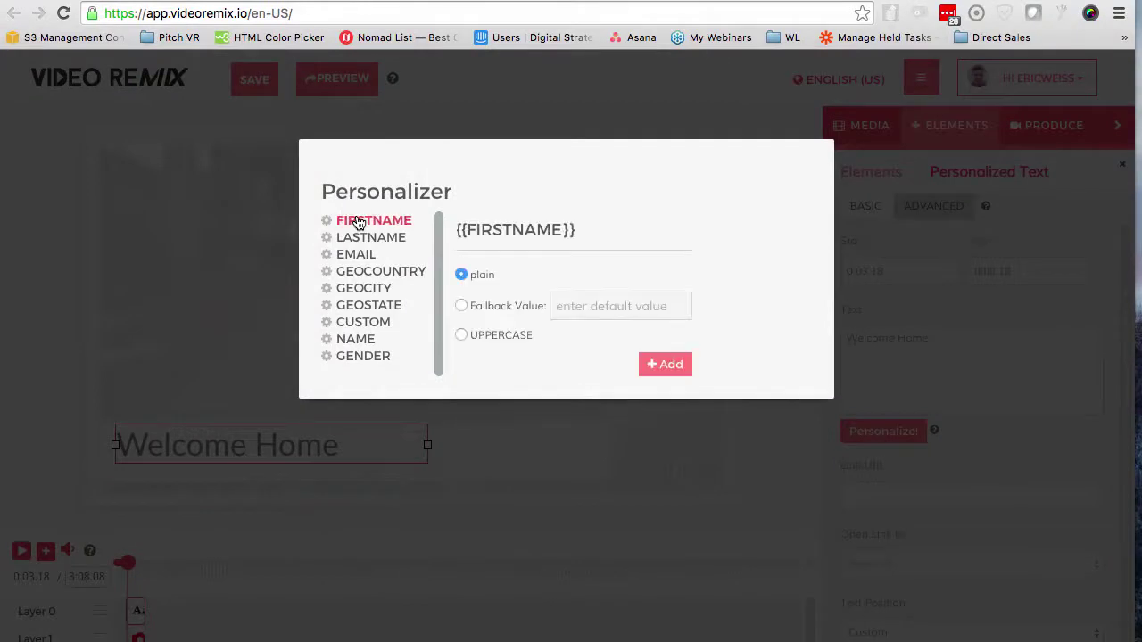
click(657, 364)
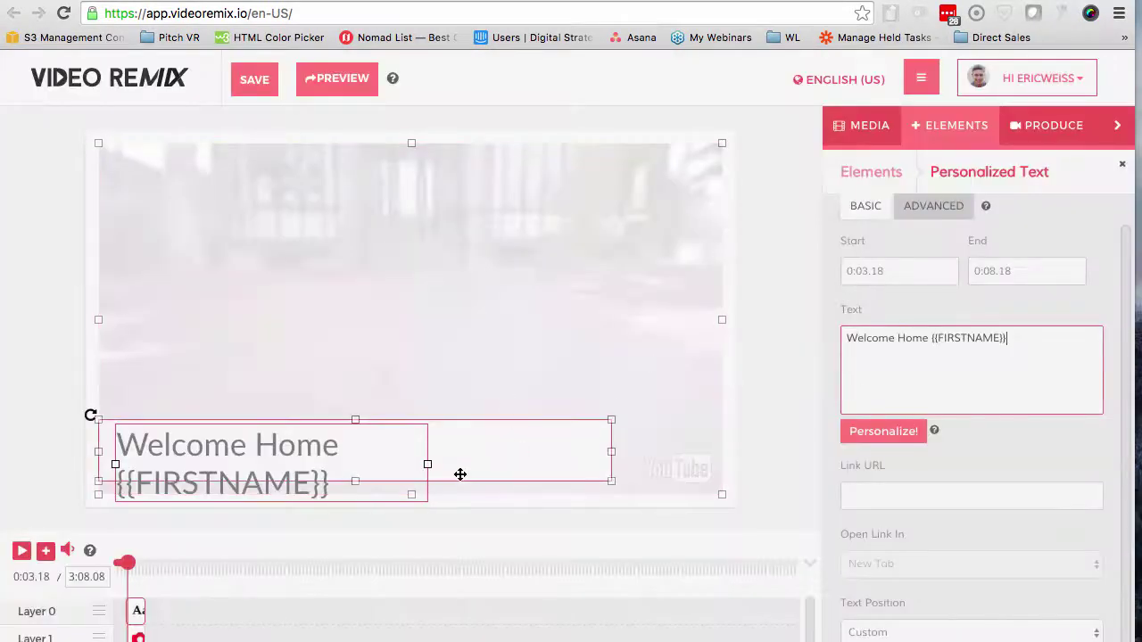
click(467, 468)
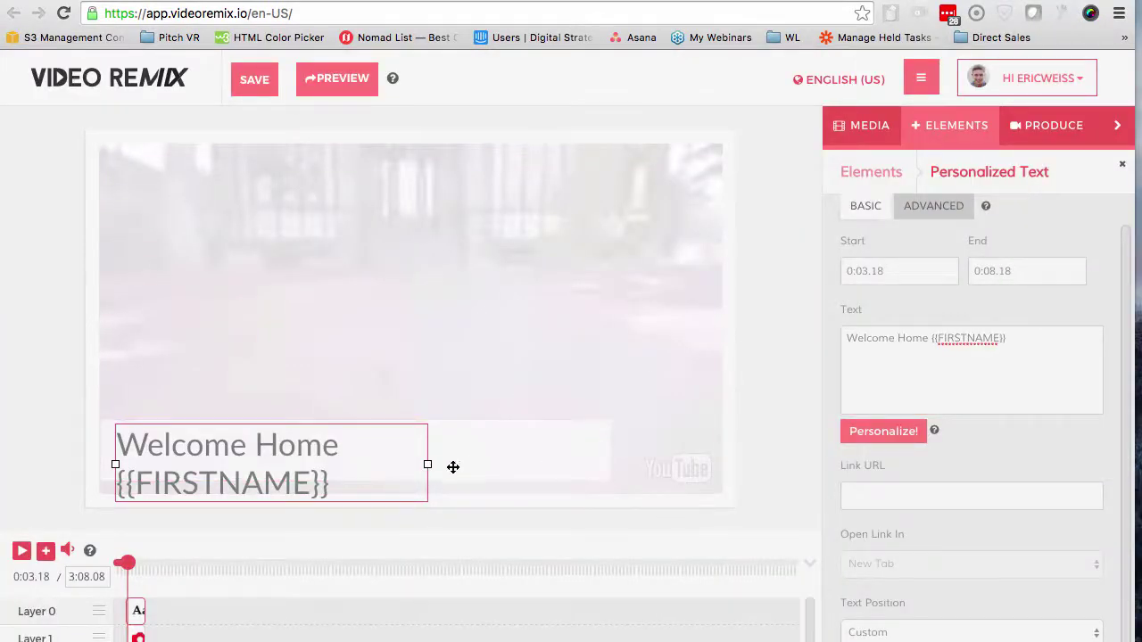
drag(427, 464, 587, 449)
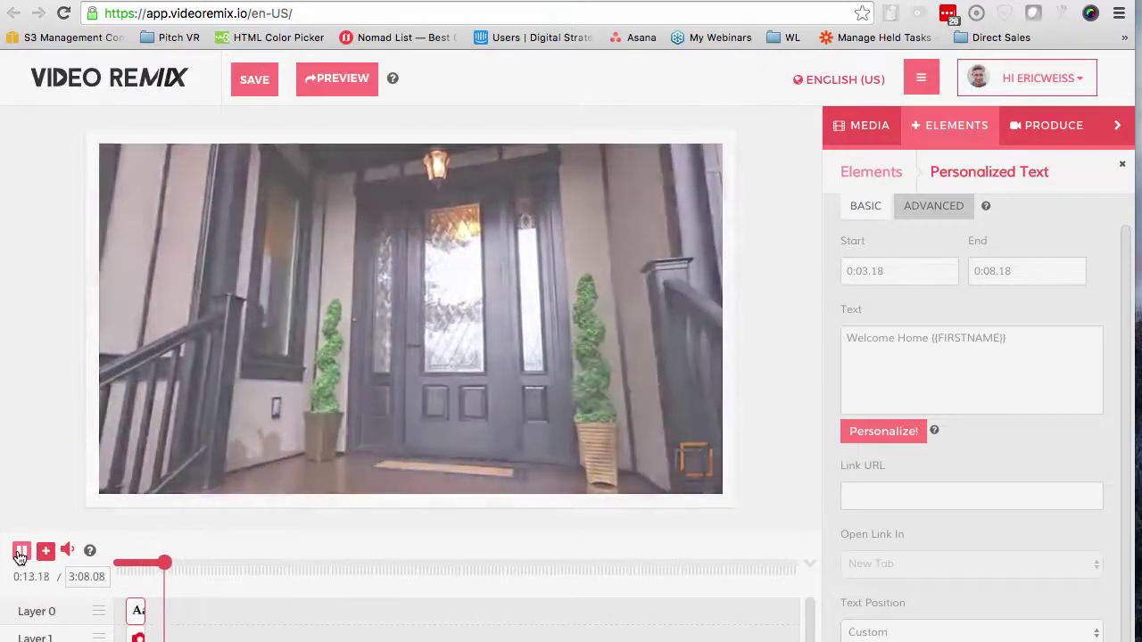
Extend the lower third's background and text on the timeline to about 0:13.4 and play back their ending from 0:12.00
click(20, 552)
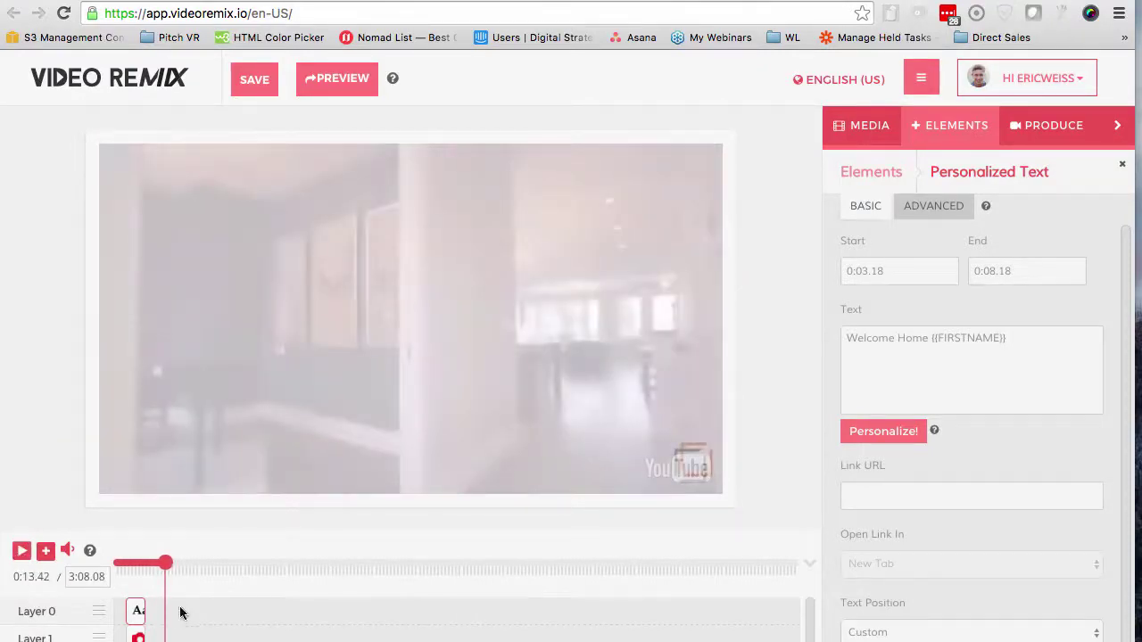
click(143, 636)
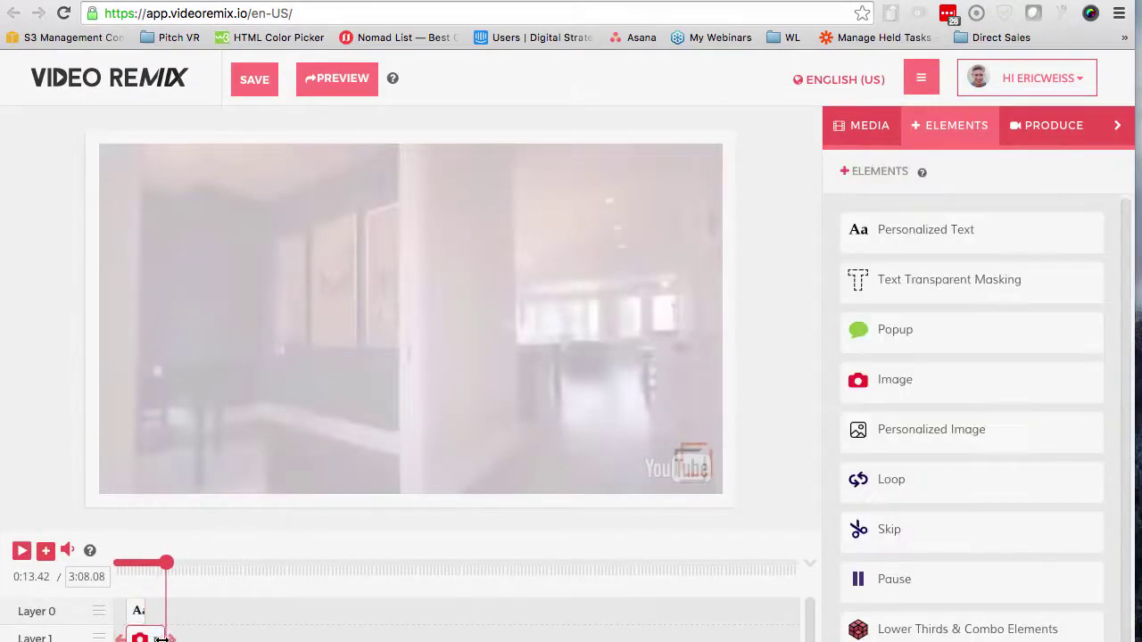
click(163, 639)
drag(145, 612, 167, 612)
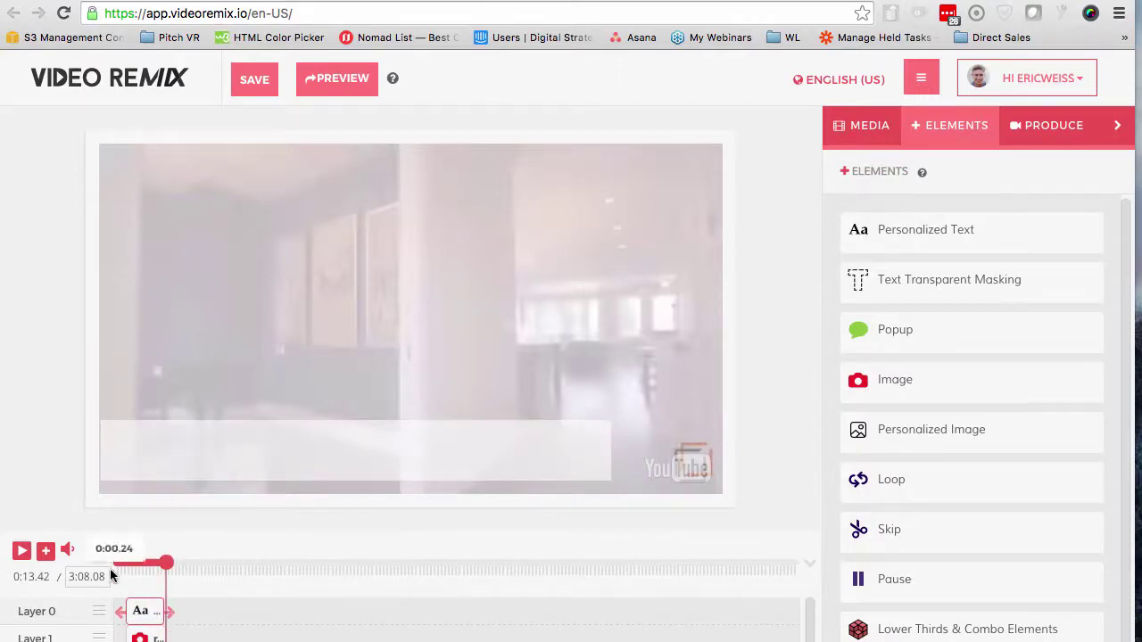
click(160, 564)
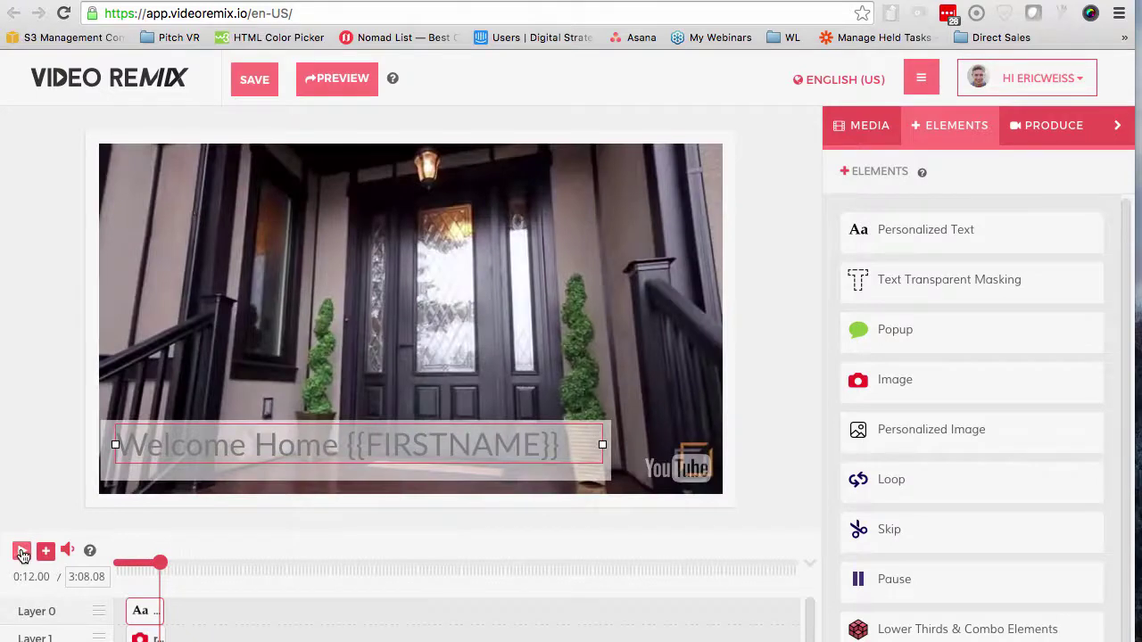
click(21, 552)
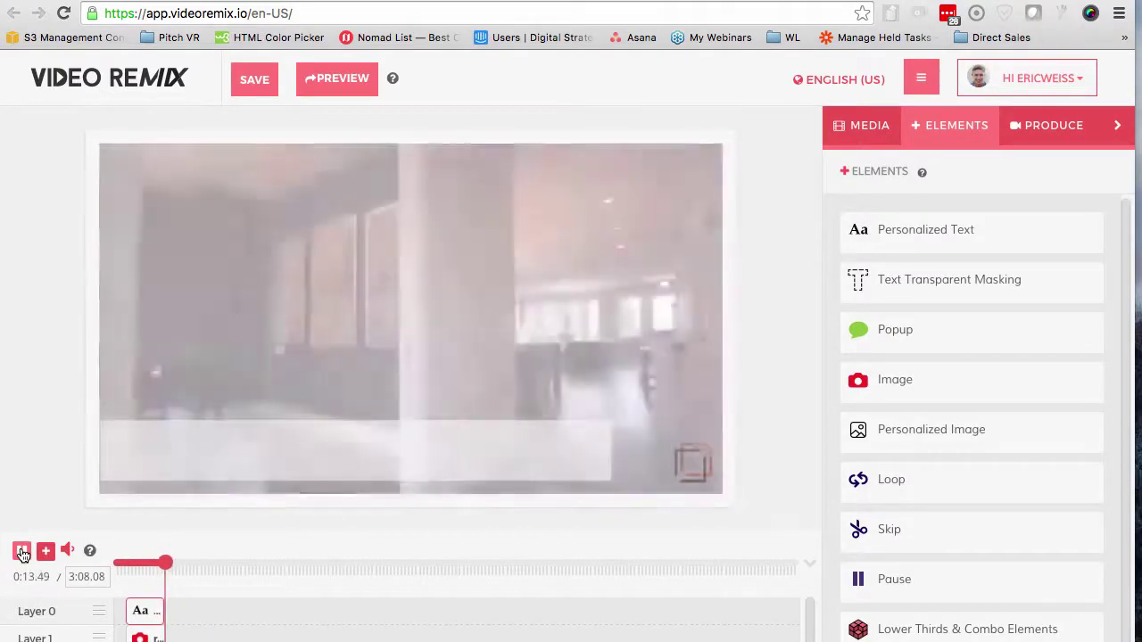
click(21, 552)
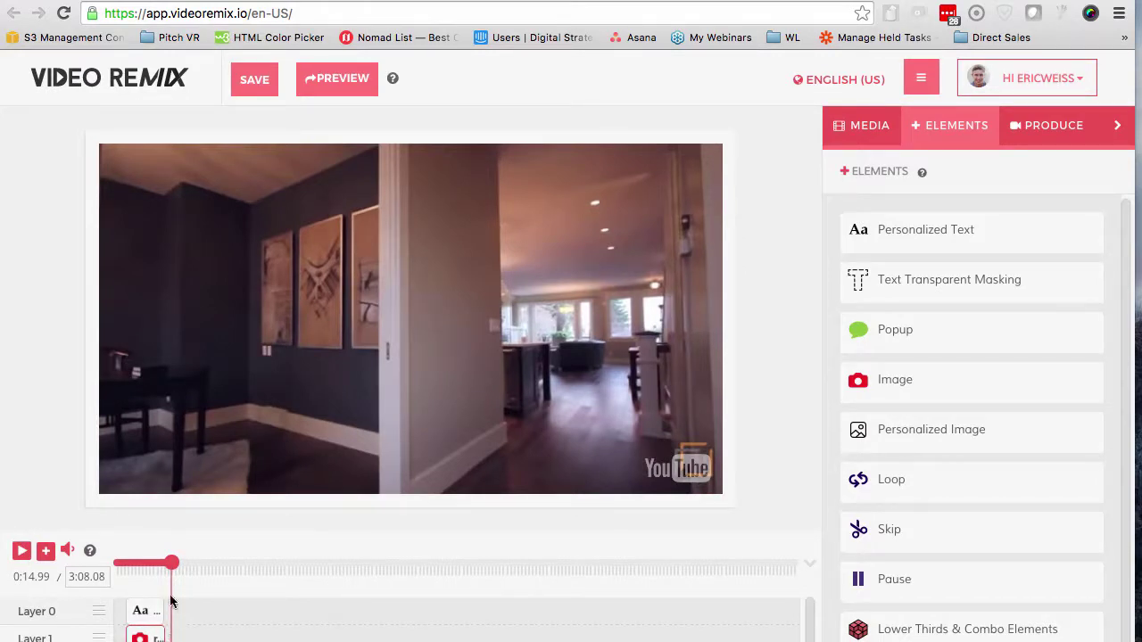
Play on through the clip, set the playhead to 0:24.73, and add a second Ignite lower third there
click(23, 553)
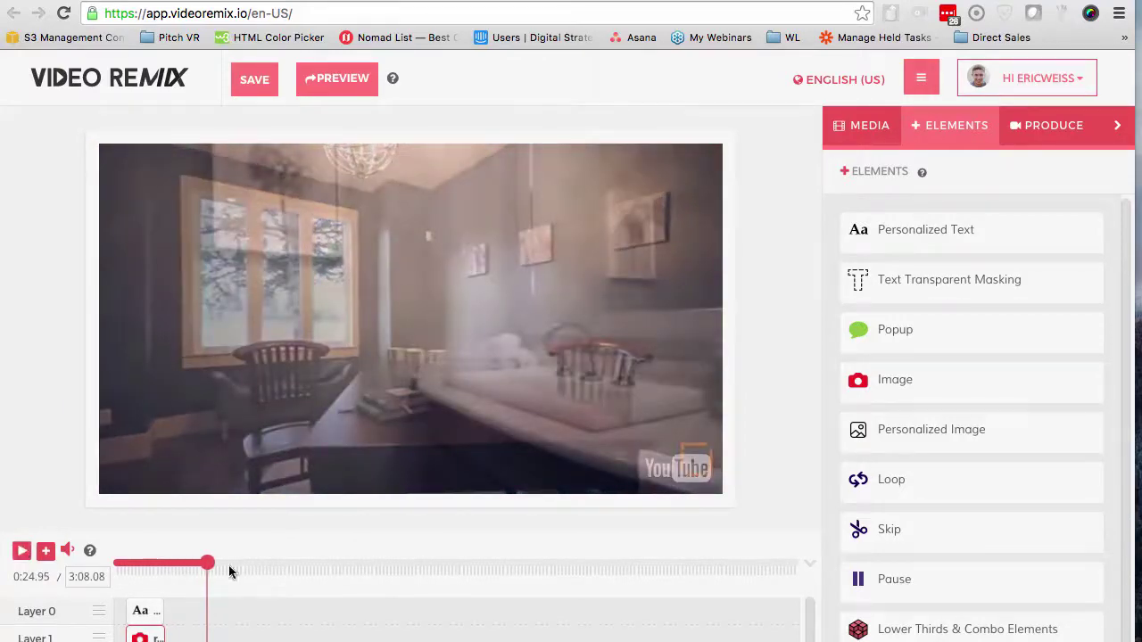
click(205, 567)
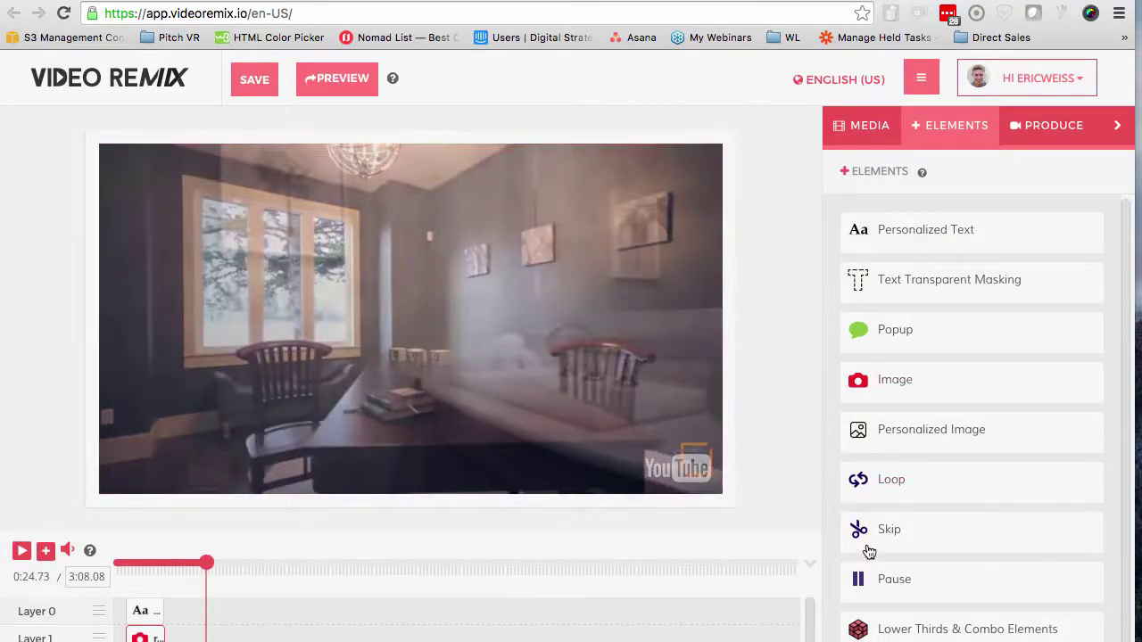
click(896, 621)
scroll(236, 312, down, 10)
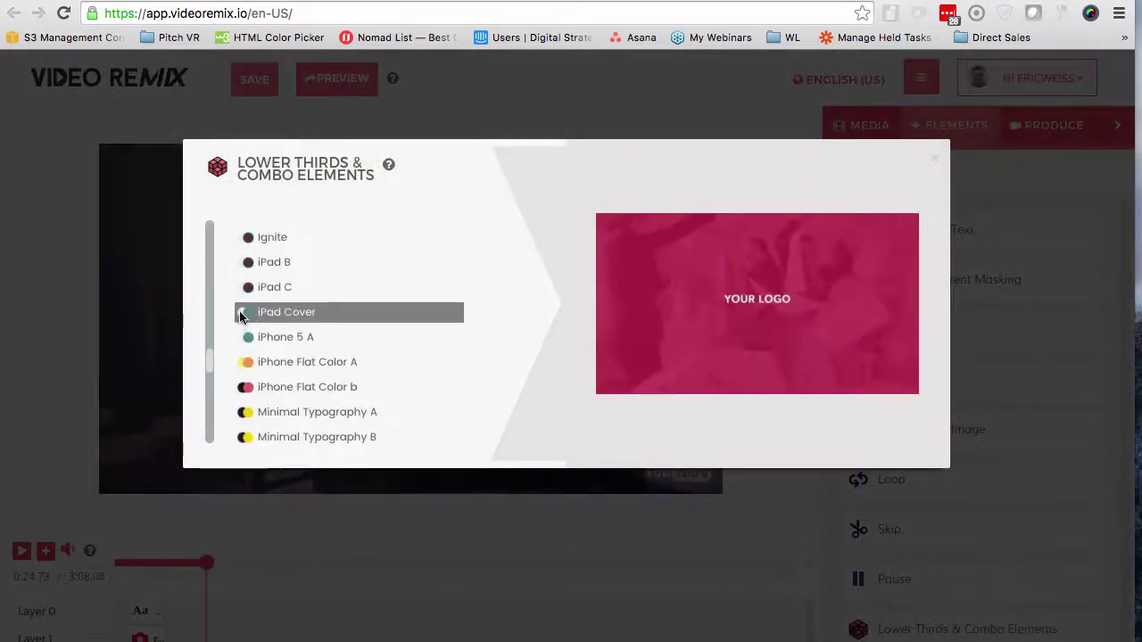
click(287, 243)
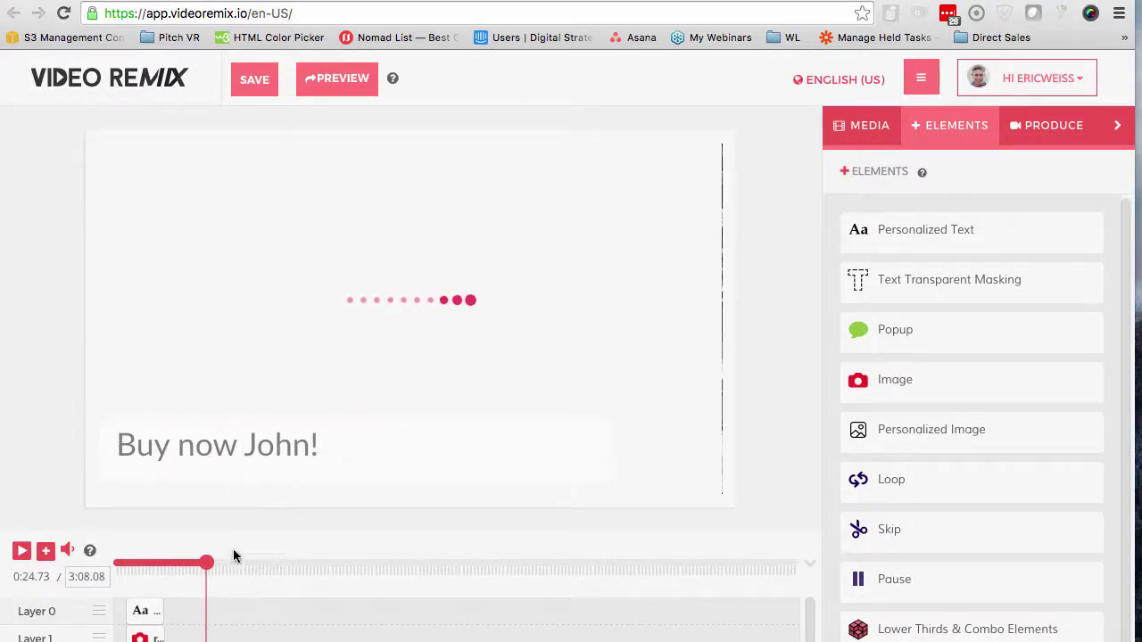
Change the second lower third's text to "It's Time To Move From {{GEOCITY}}", inserting the city personalization token
click(426, 441)
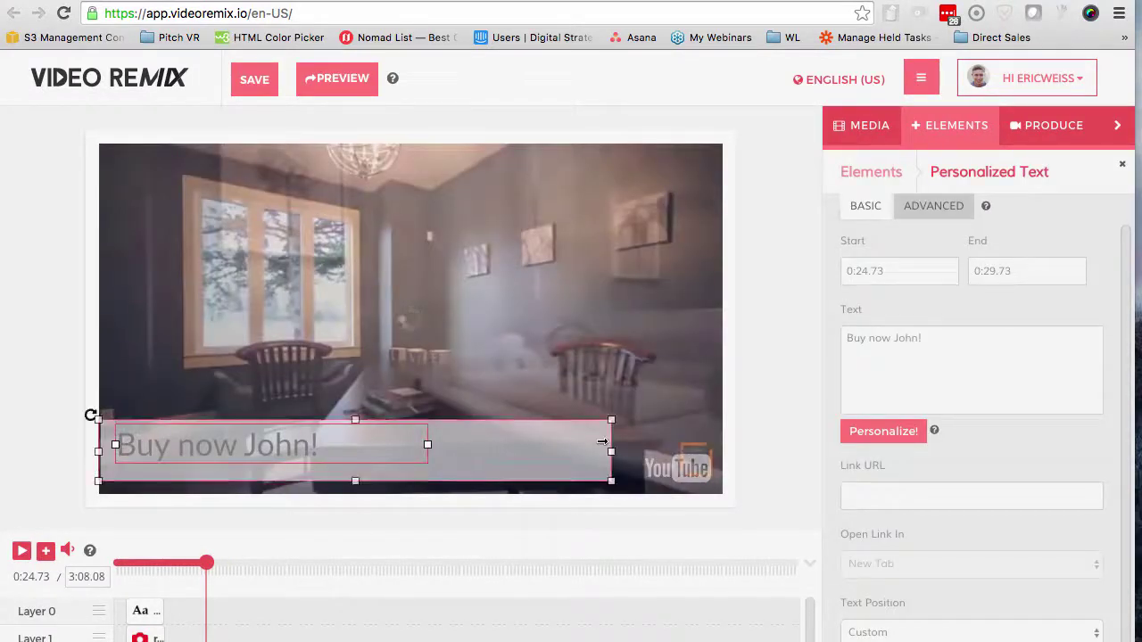
drag(1040, 339, 859, 337)
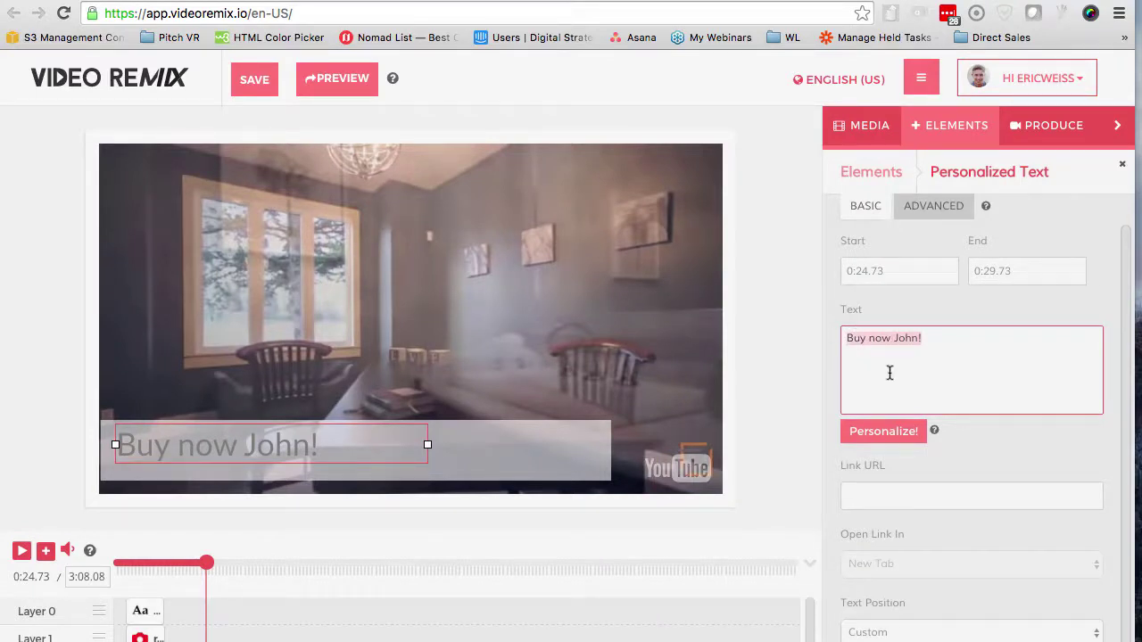
key(BackSpace)
text(It's )
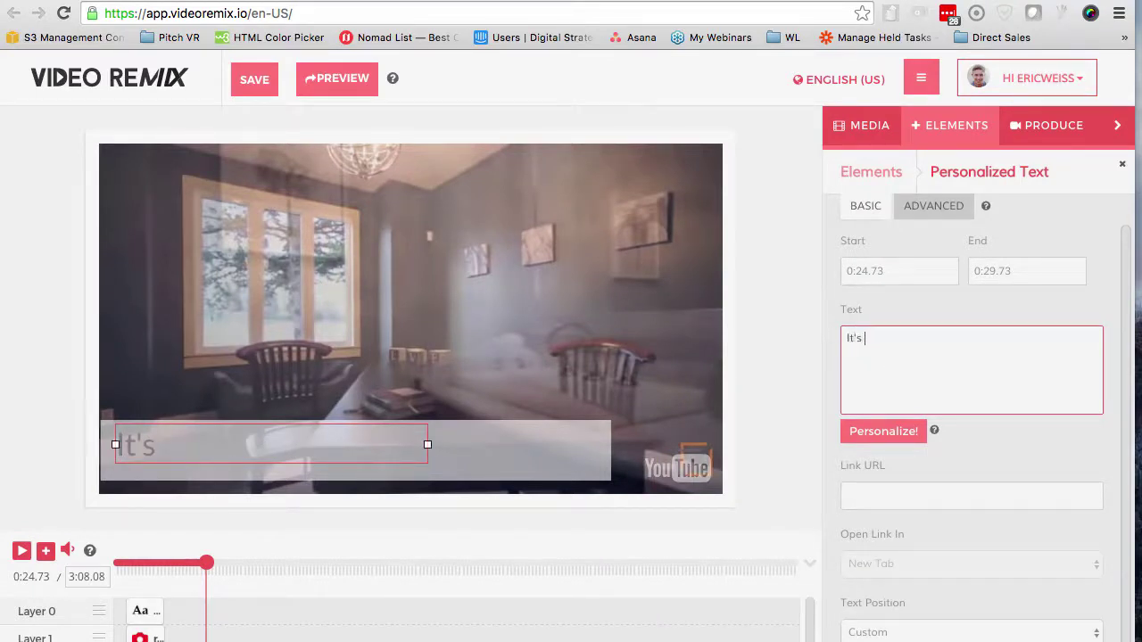
text(Time)
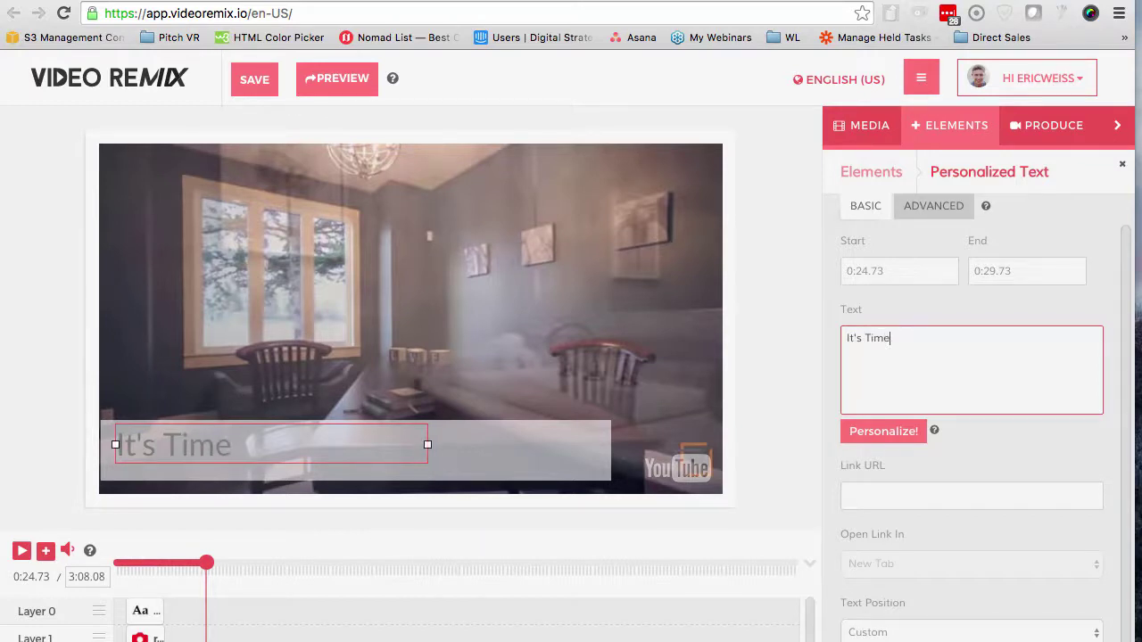
text( To N)
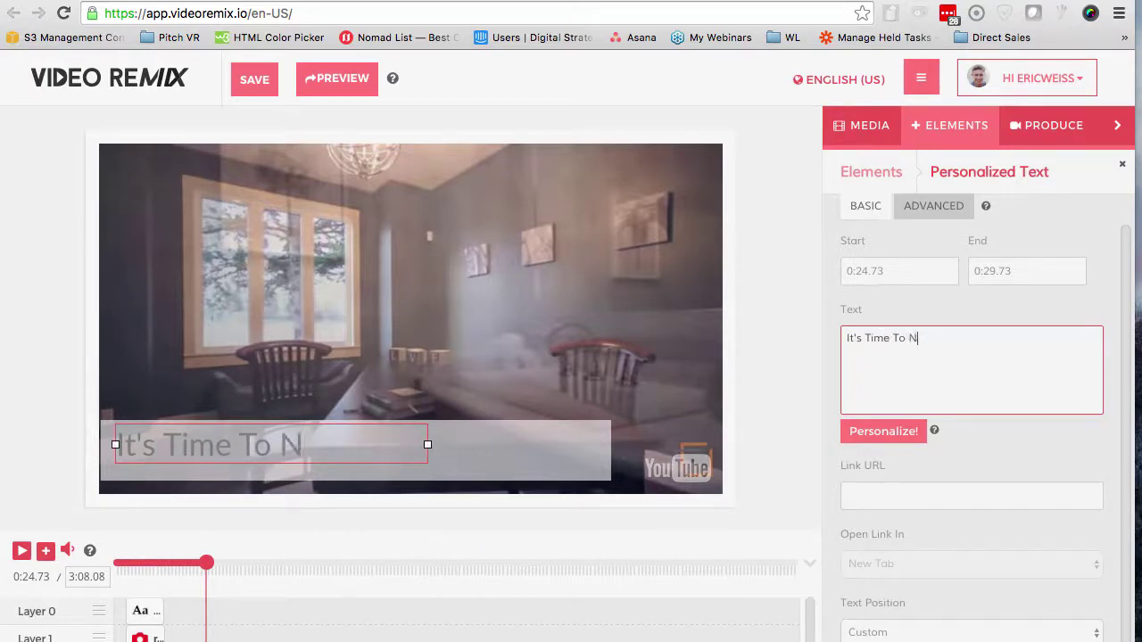
key(BackSpace)
text(Move F)
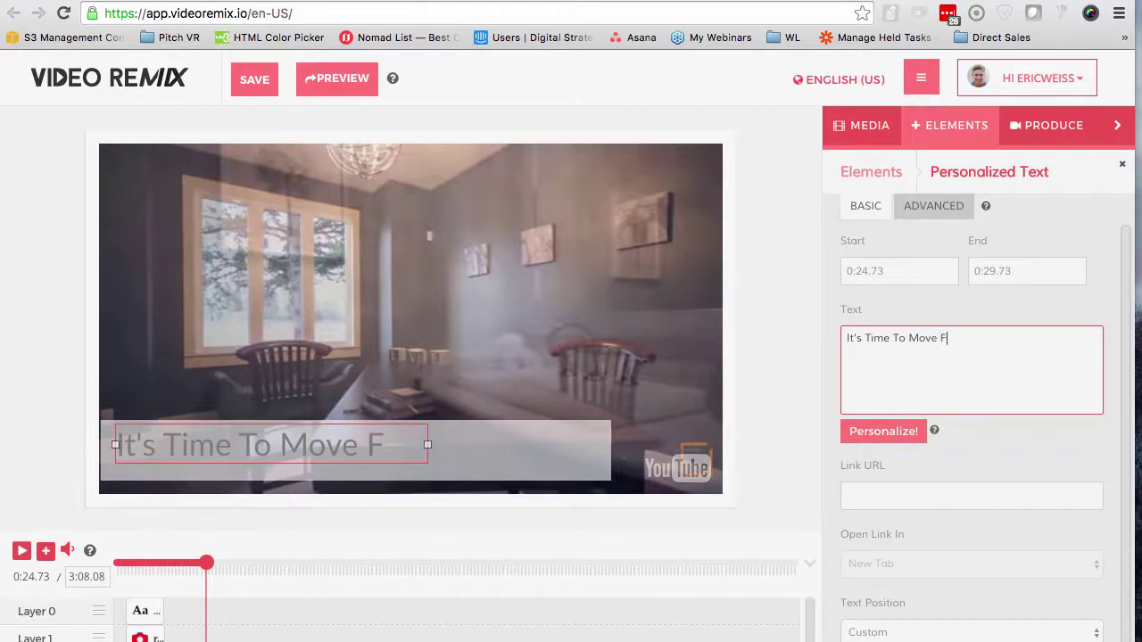
text(rom)
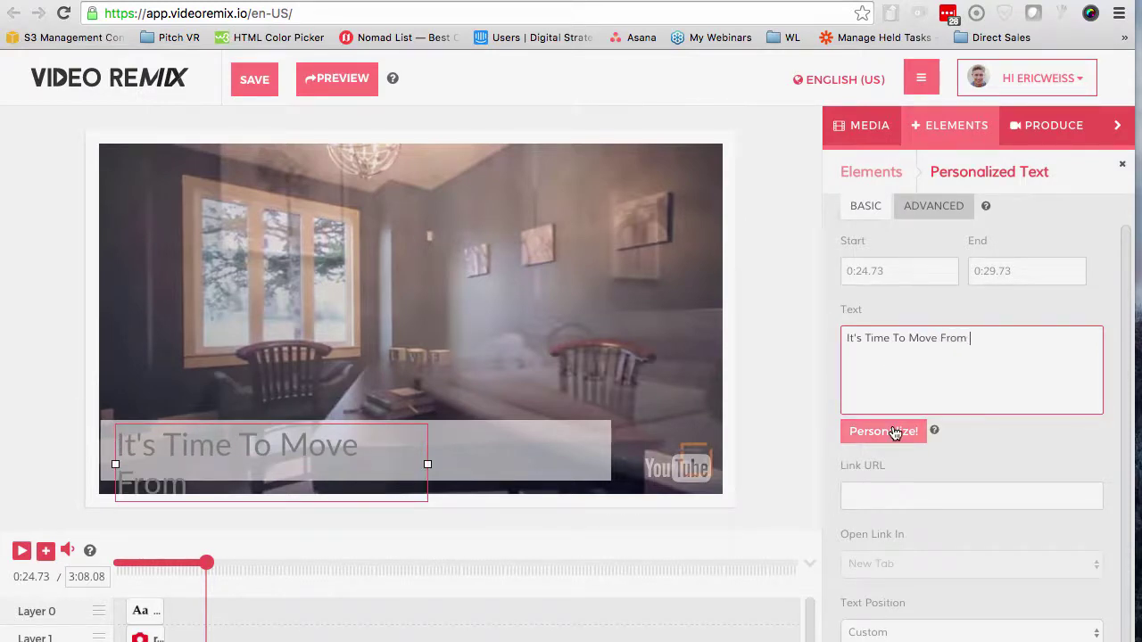
click(896, 433)
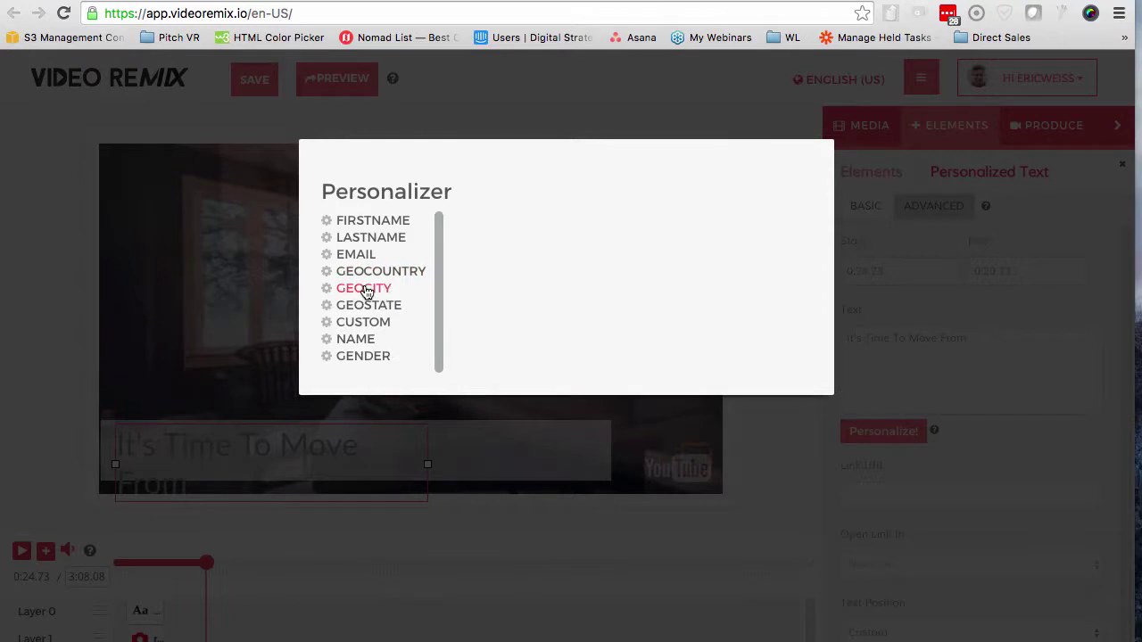
click(366, 290)
click(680, 366)
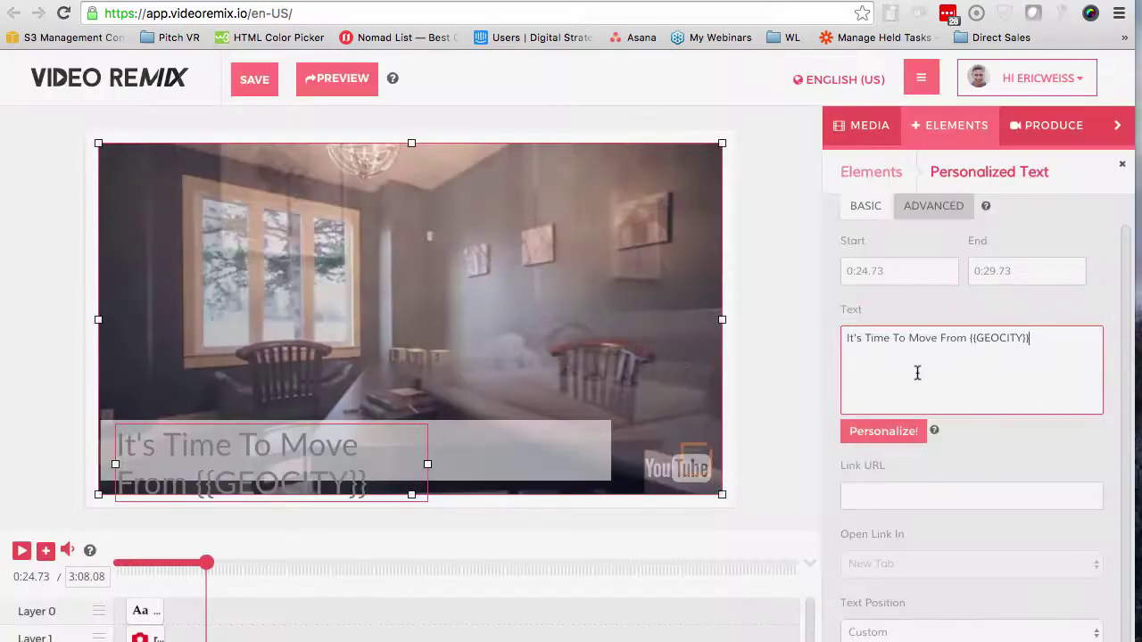
Widen the second lower third's text box to fit one line and shift it to line up with the background bar
click(427, 465)
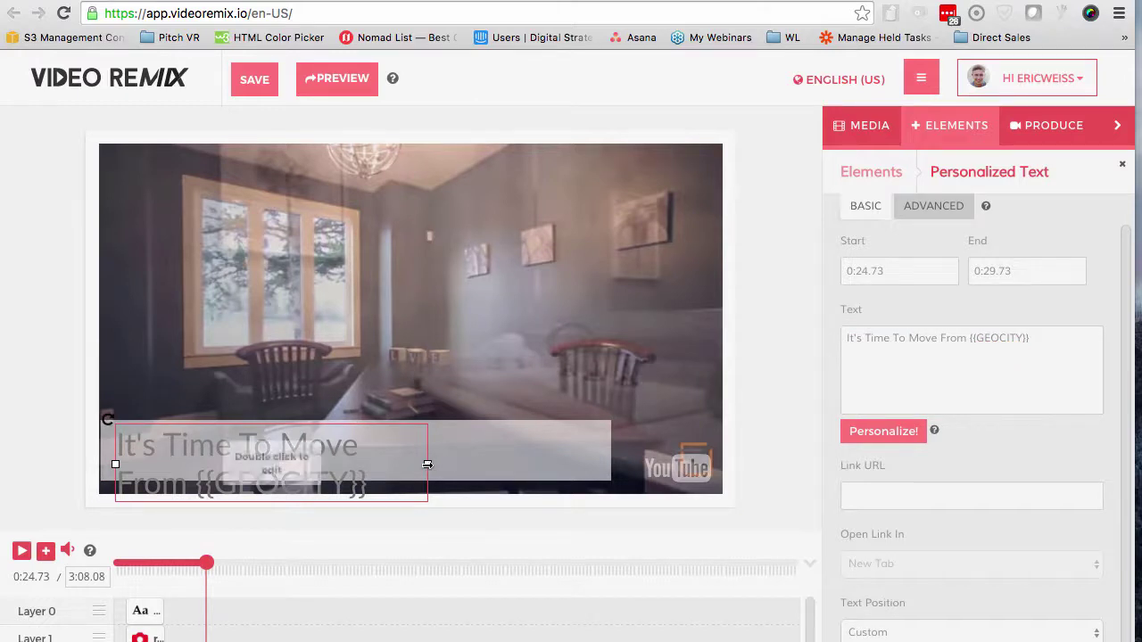
drag(428, 464, 655, 446)
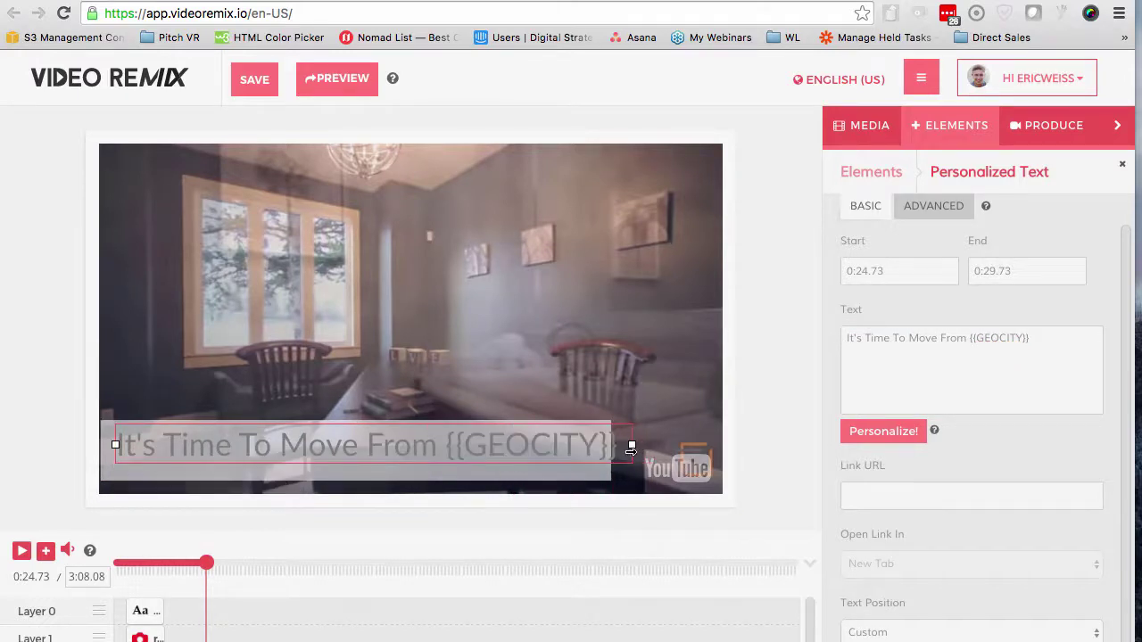
drag(561, 443, 546, 444)
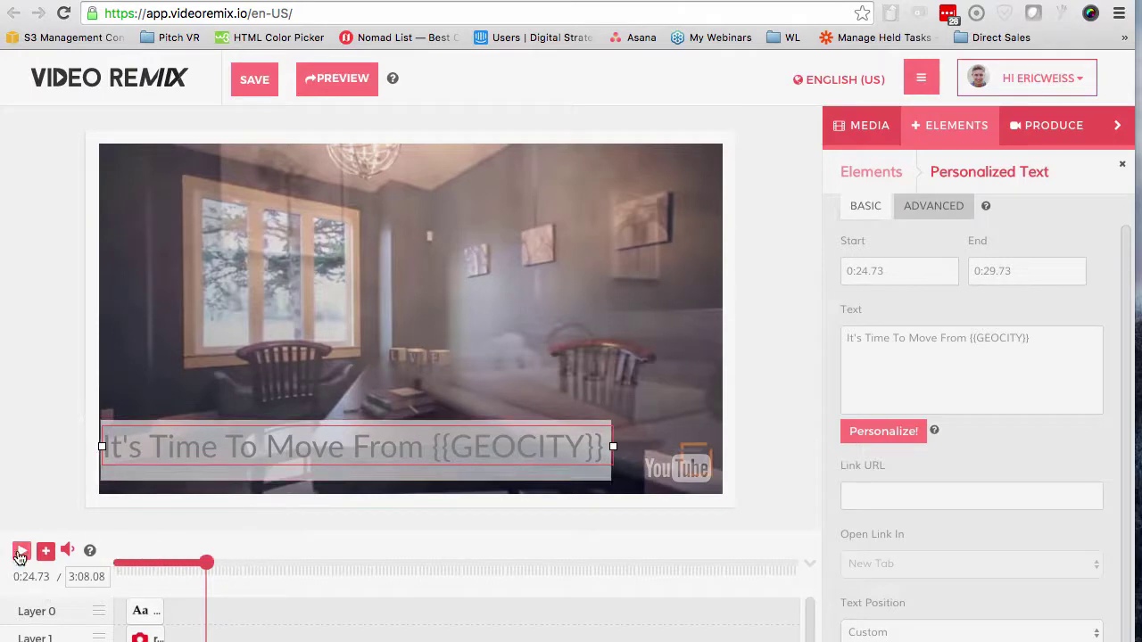
Play back the second lower third from 0:24.73 past its end, select its background image, and move the playhead to 0:31.35
click(20, 553)
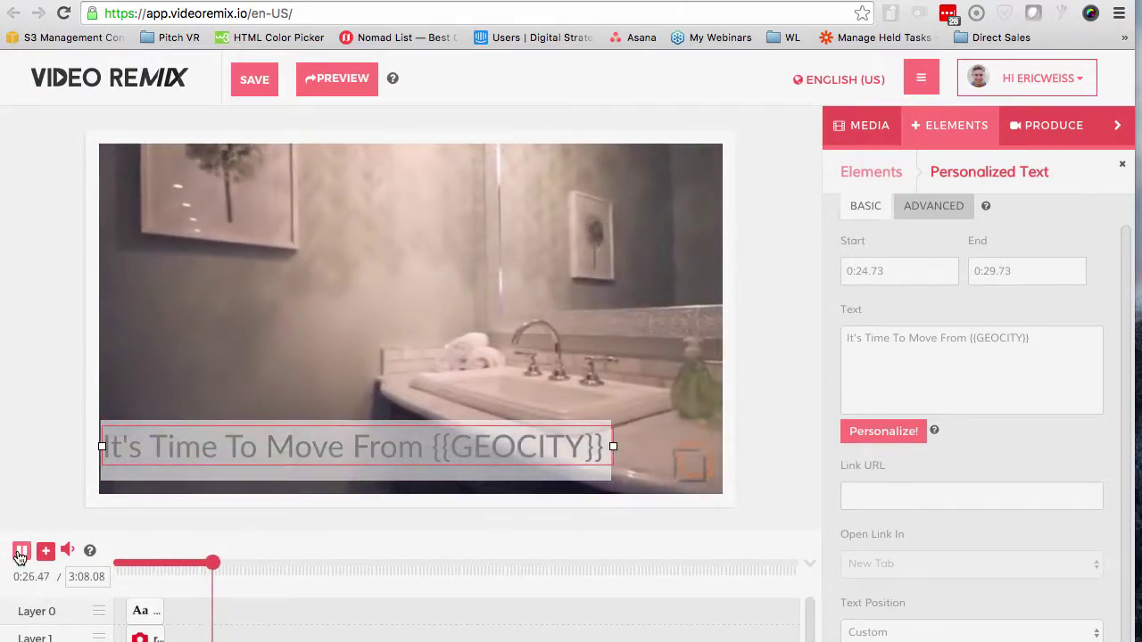
scroll(202, 609, down, 1)
scroll(216, 629, down, 1)
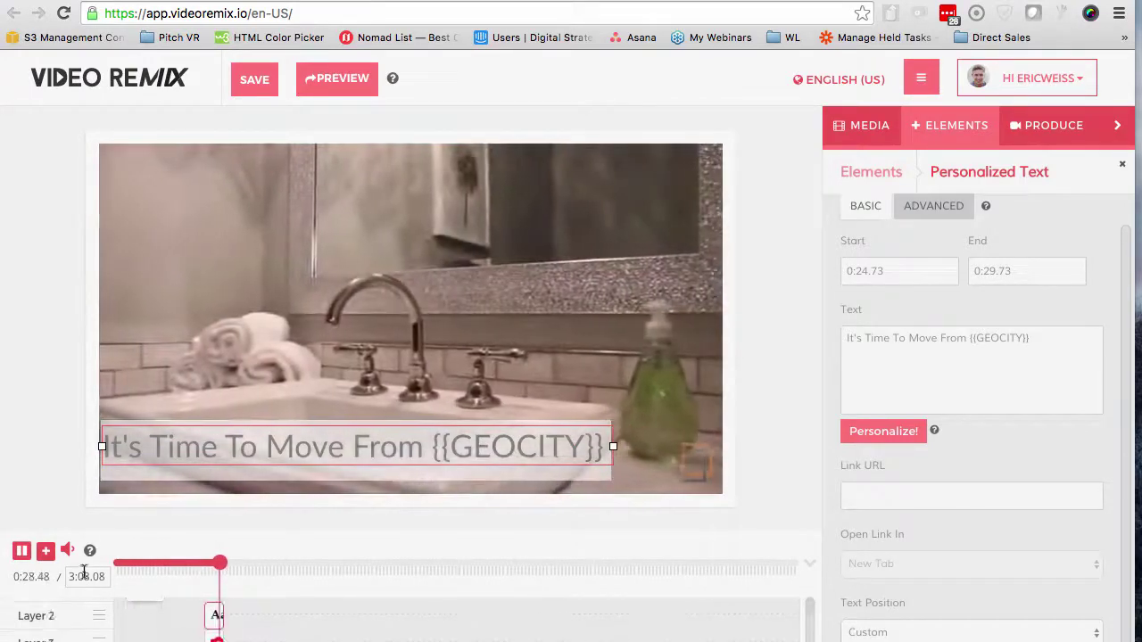
click(19, 552)
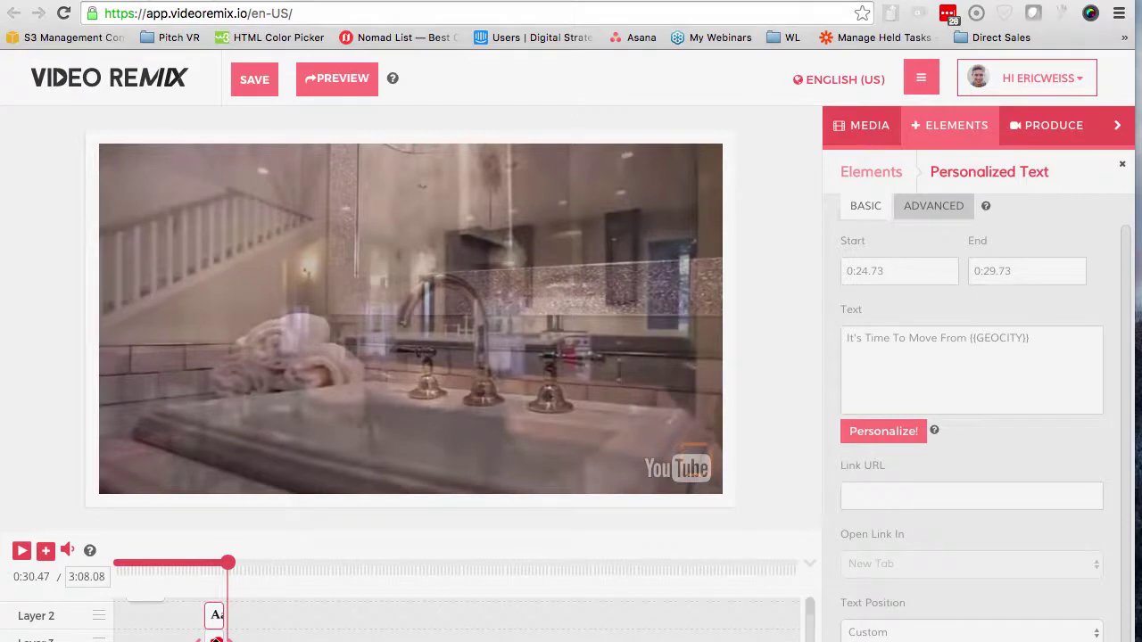
click(215, 640)
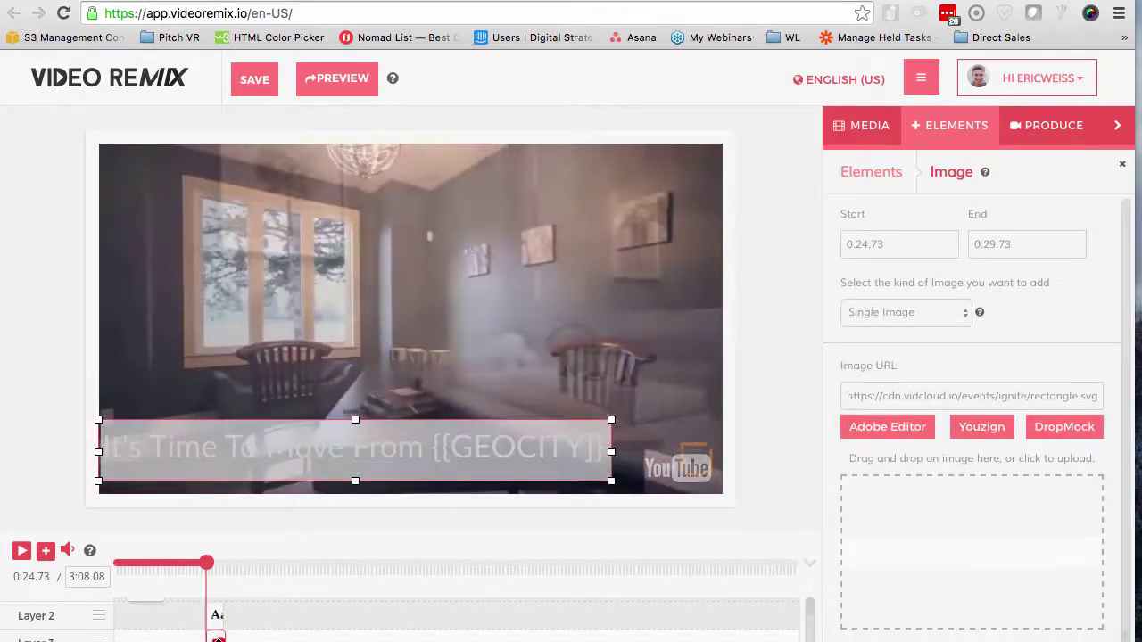
click(230, 564)
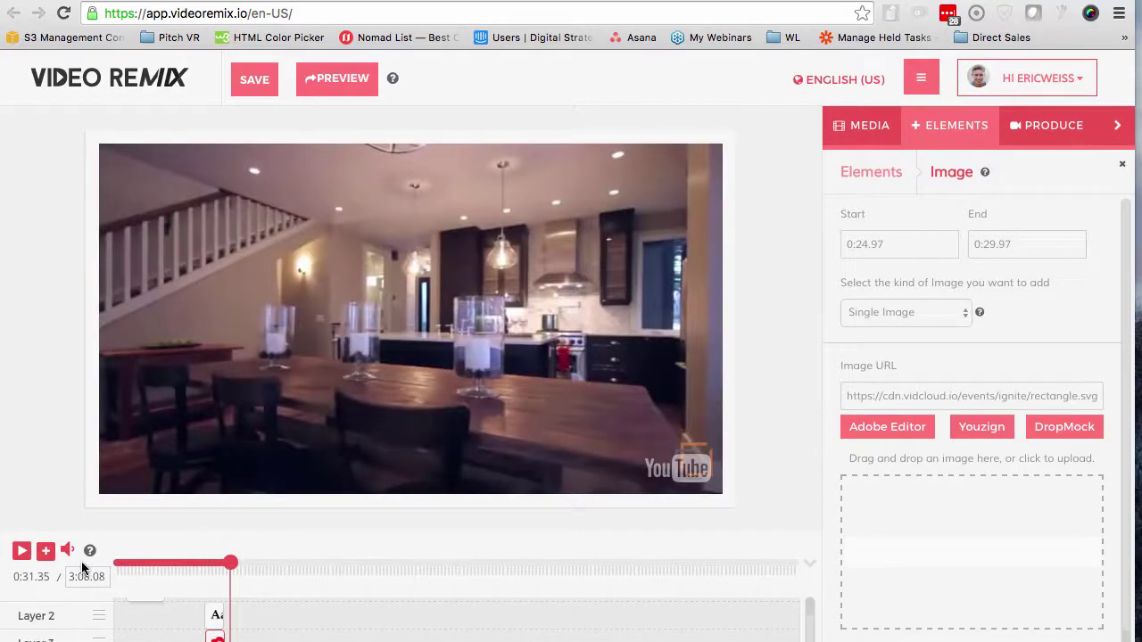
Play through the kitchen scene to find where it changes, and extend the second lower third's background and text to about 0:34
click(23, 552)
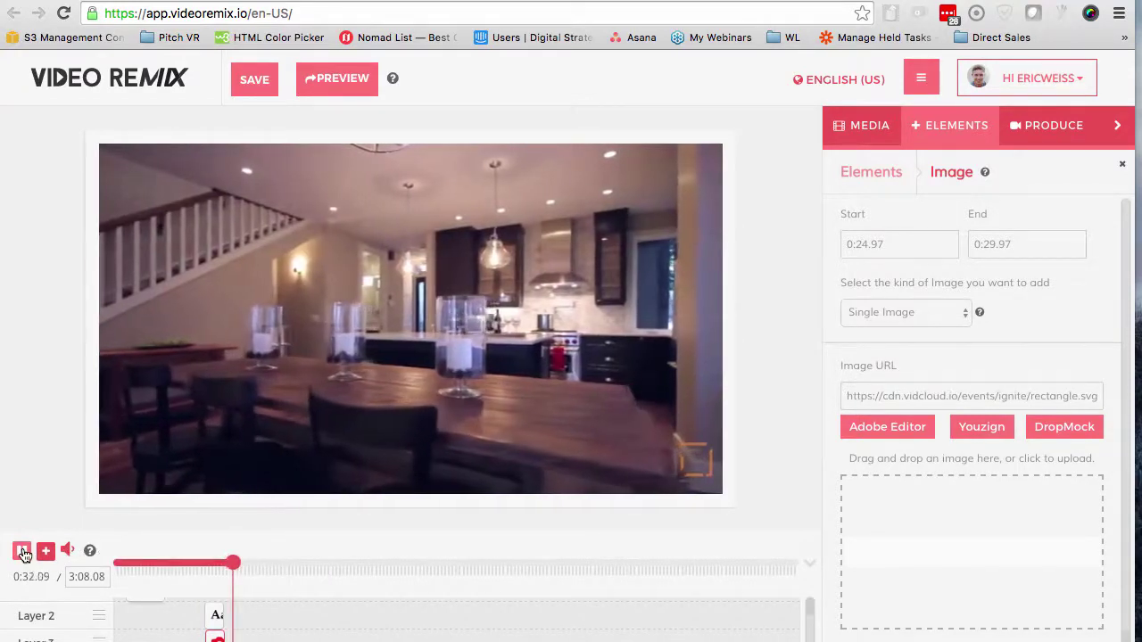
click(22, 551)
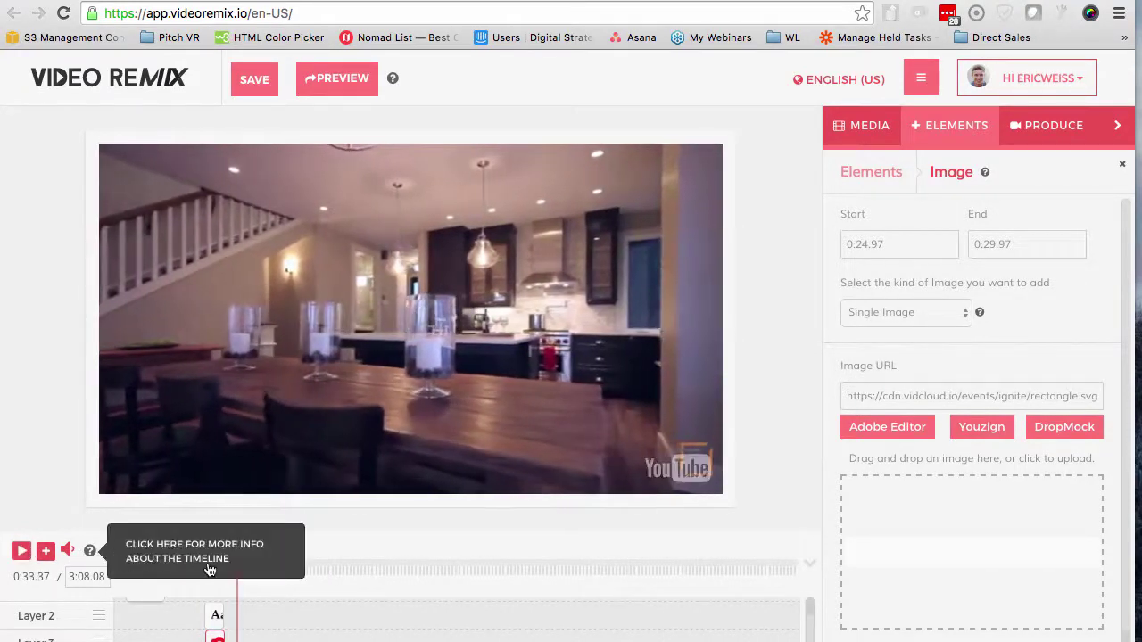
click(19, 559)
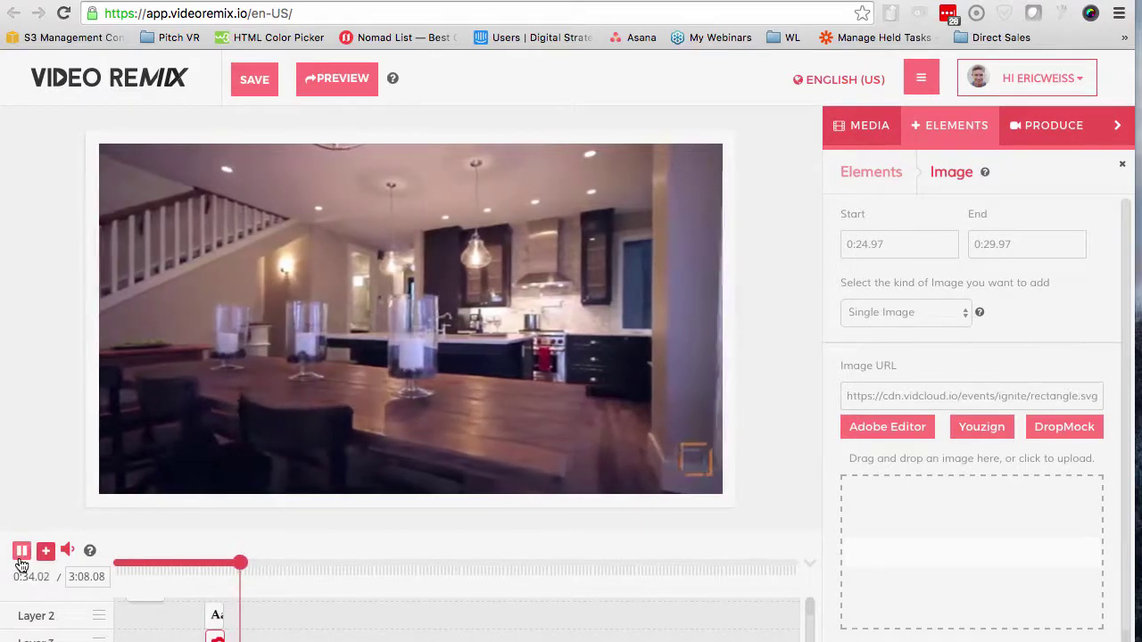
click(18, 562)
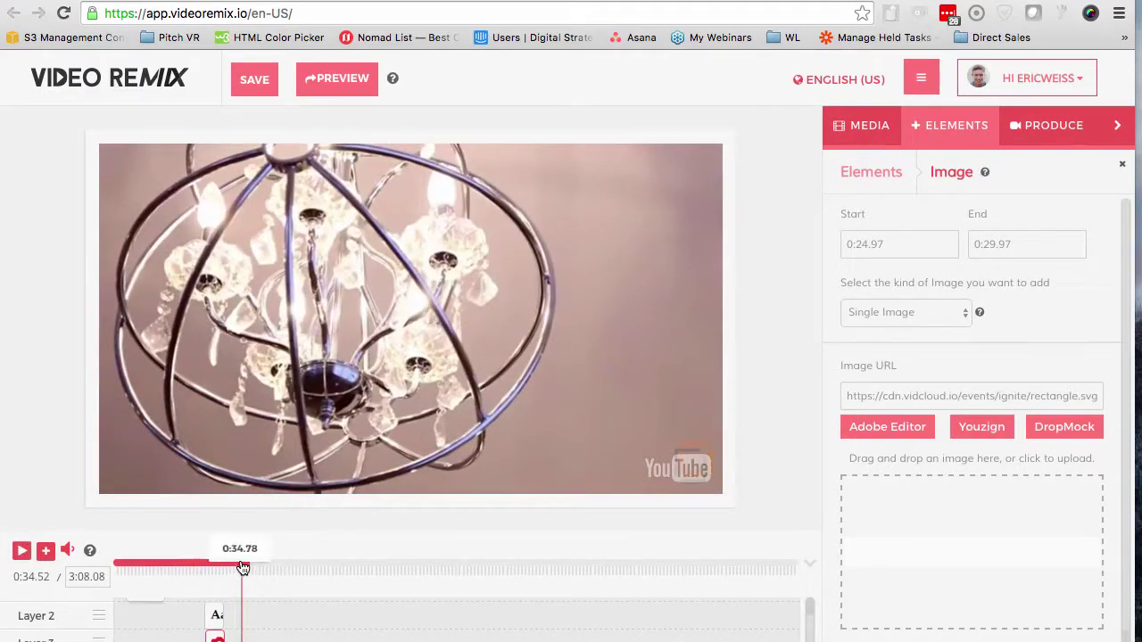
click(234, 568)
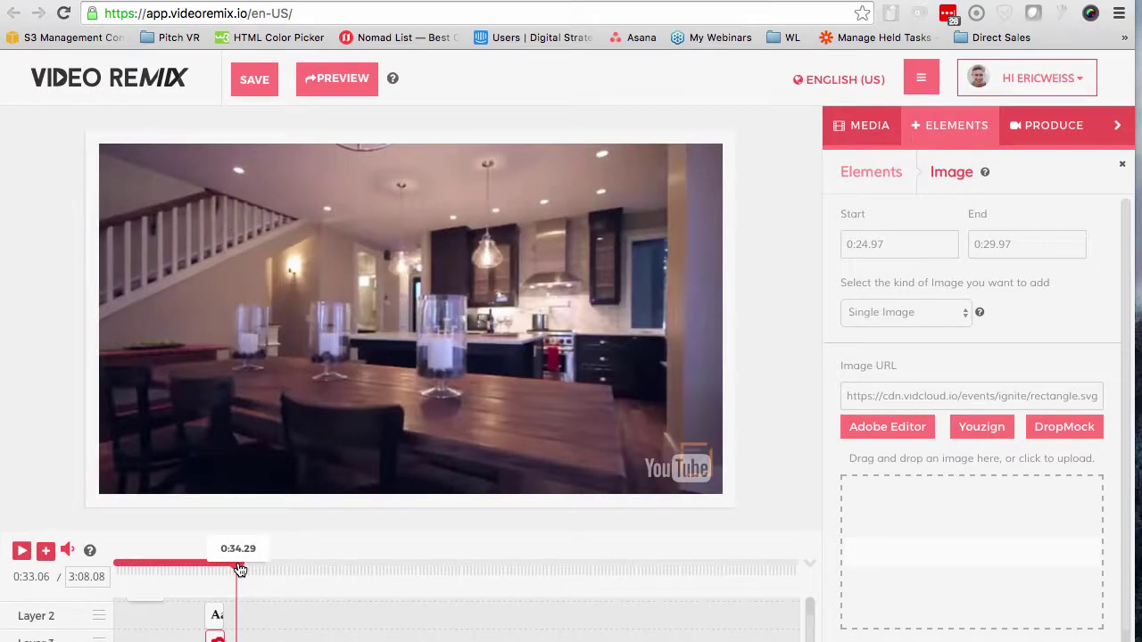
click(23, 562)
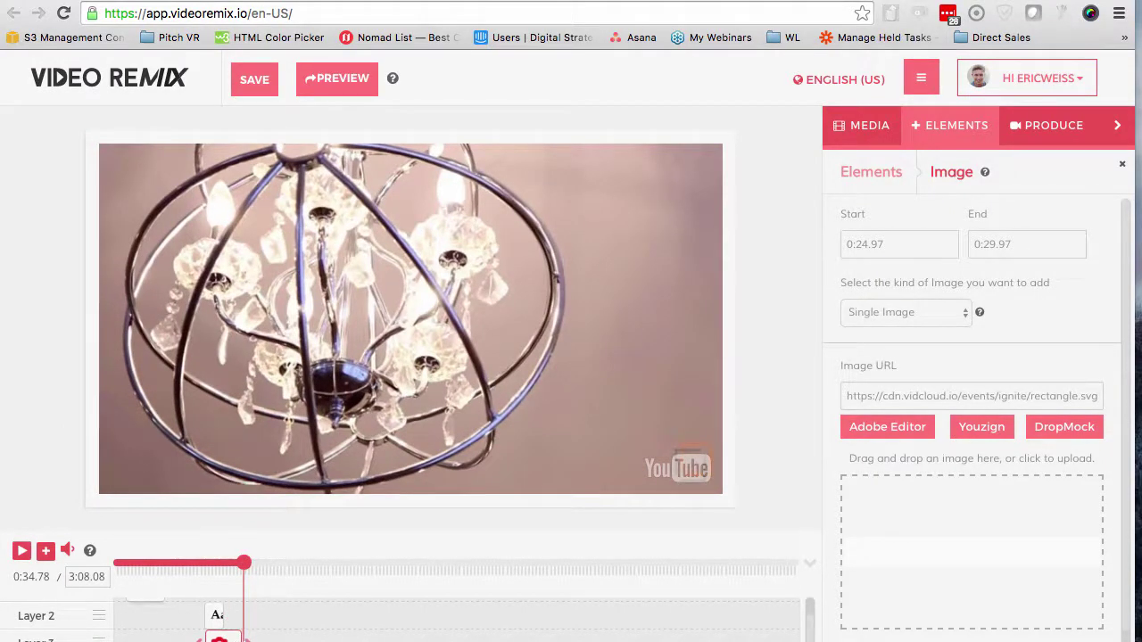
click(228, 618)
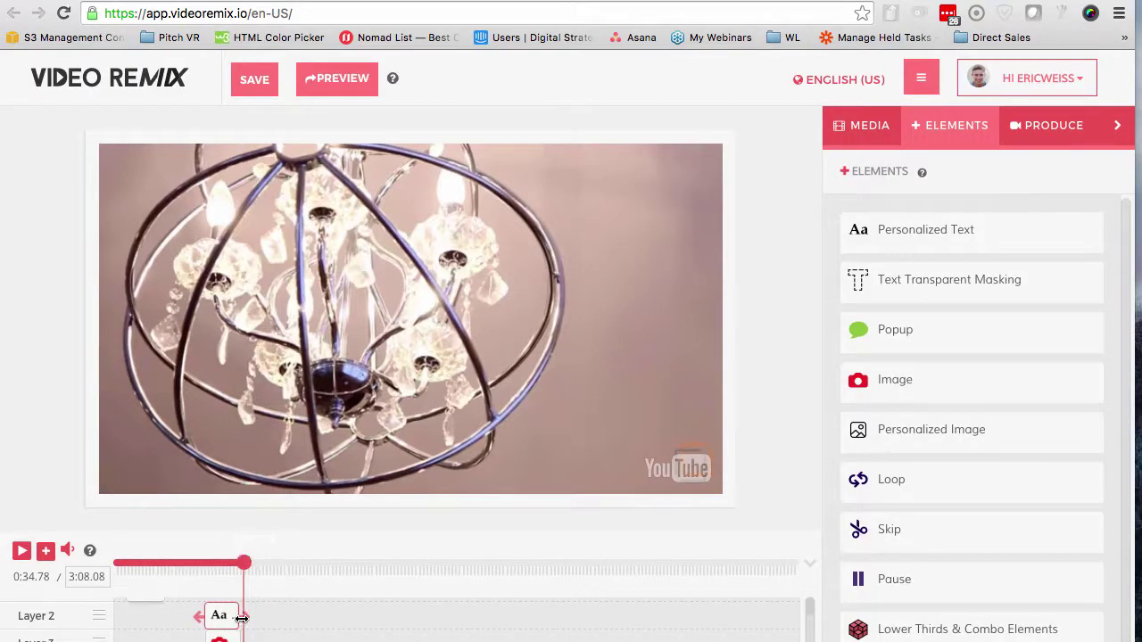
Play back the second lower third's ending from 0:31.84 and set the playhead to 0:37.47
click(232, 563)
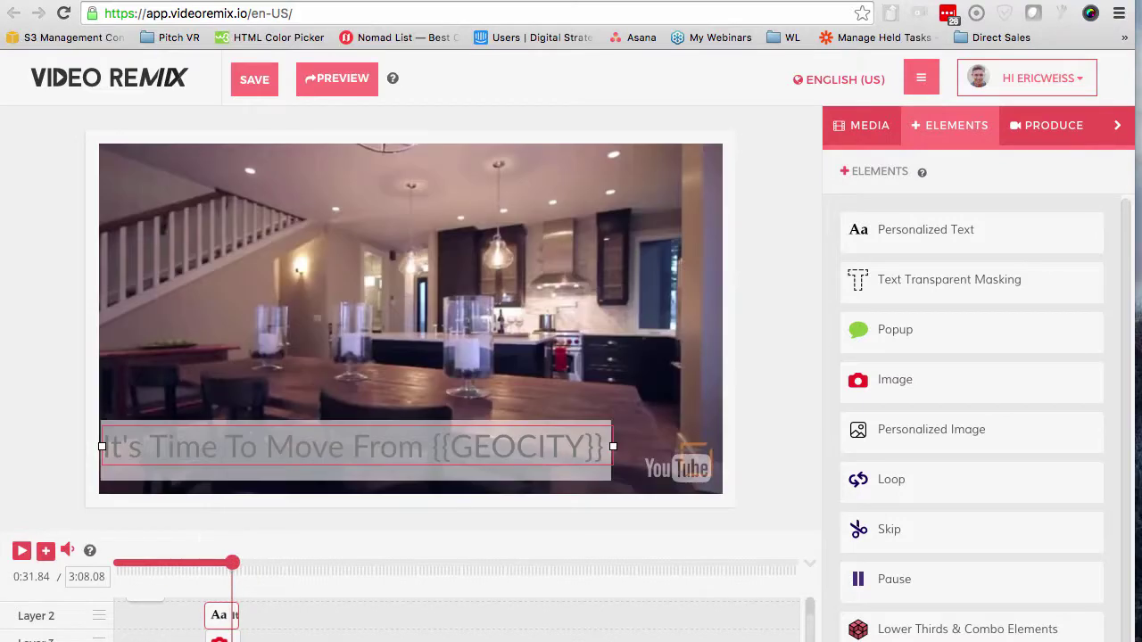
click(15, 557)
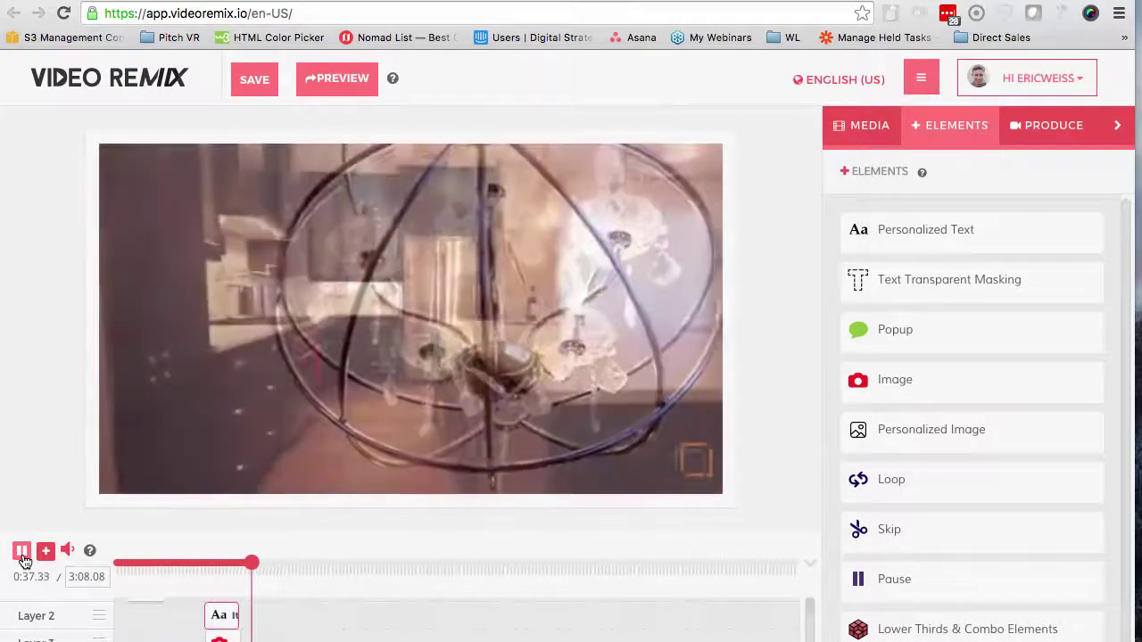
click(22, 553)
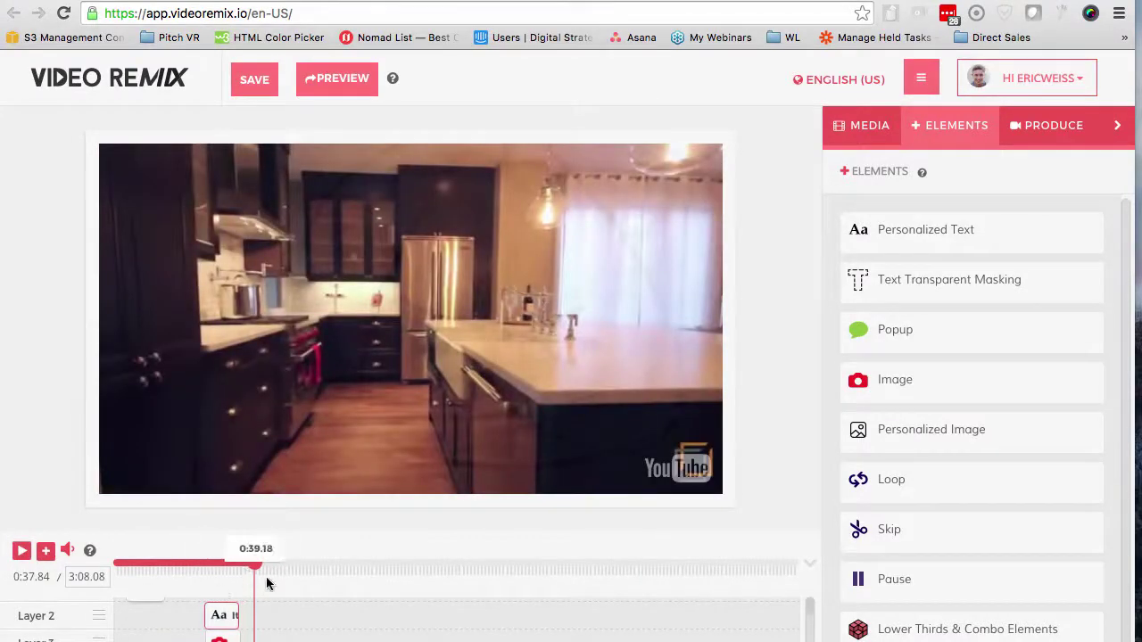
drag(259, 565, 256, 571)
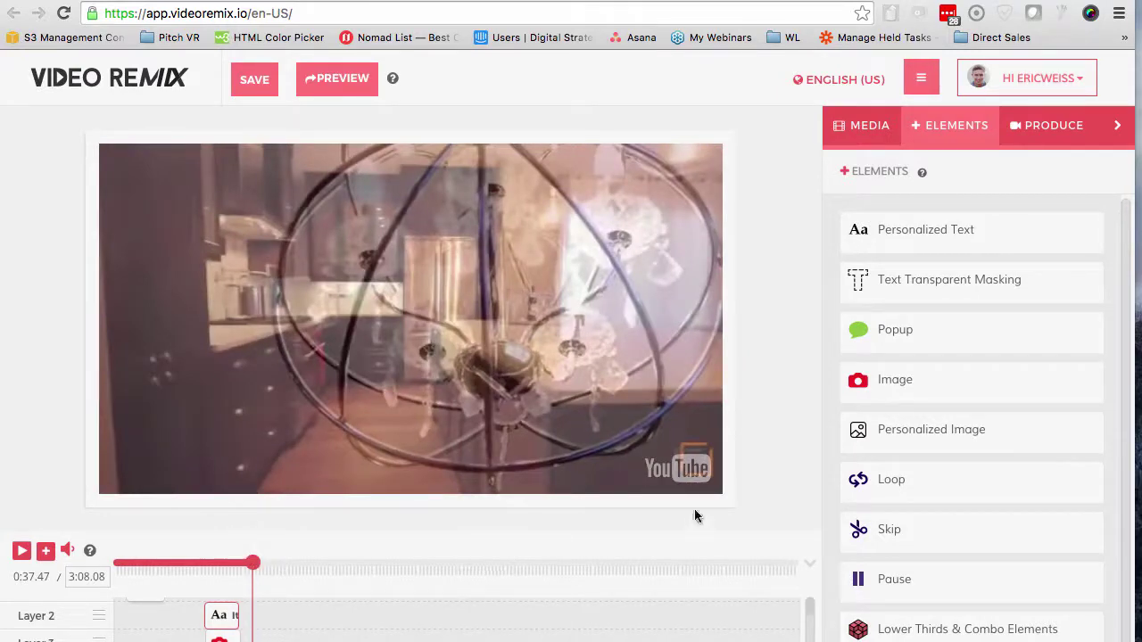
Add a third Ignite lower third at 0:37.47
click(908, 628)
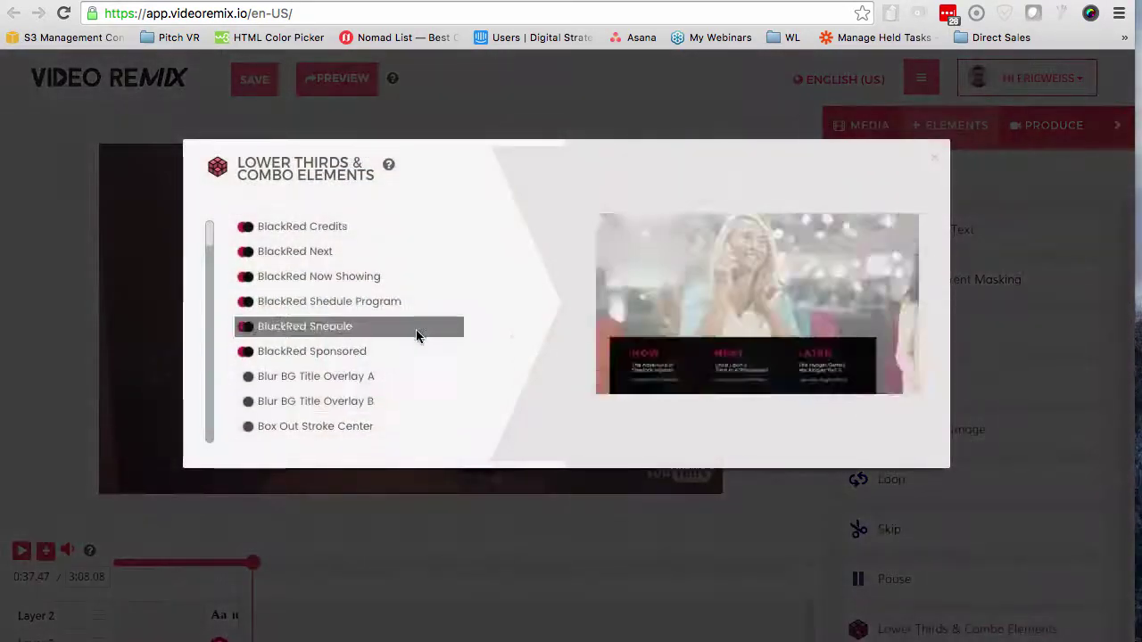
scroll(416, 335, down, 10)
scroll(324, 275, up, 3)
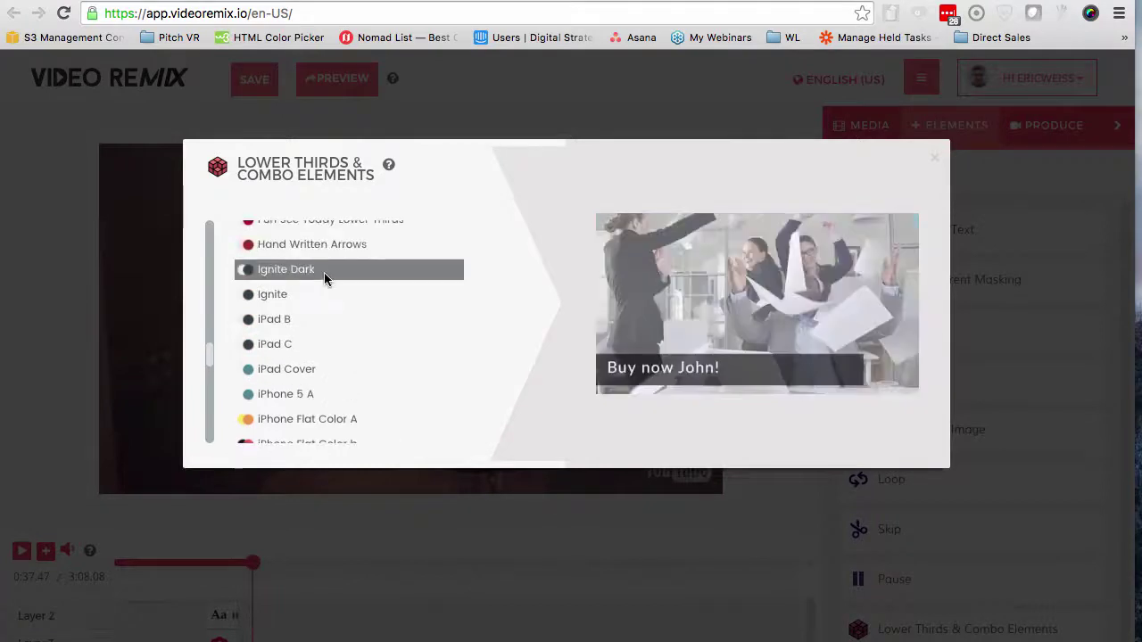
click(315, 293)
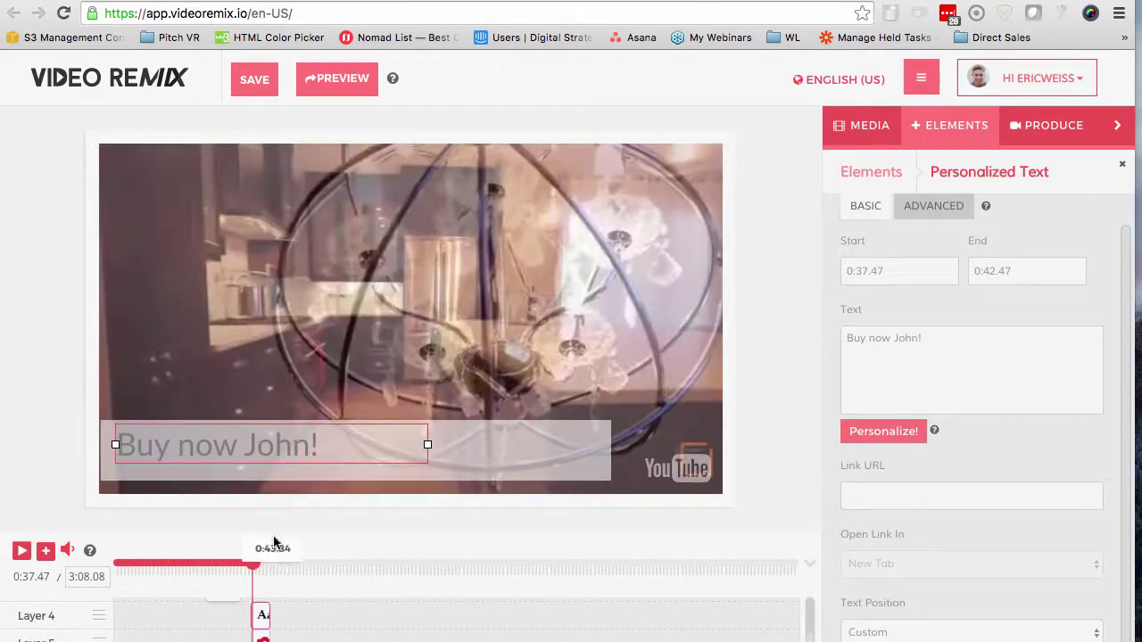
Change the third lower third's text to "And Start Living Like Royalty" and widen its box to fit one line
click(935, 349)
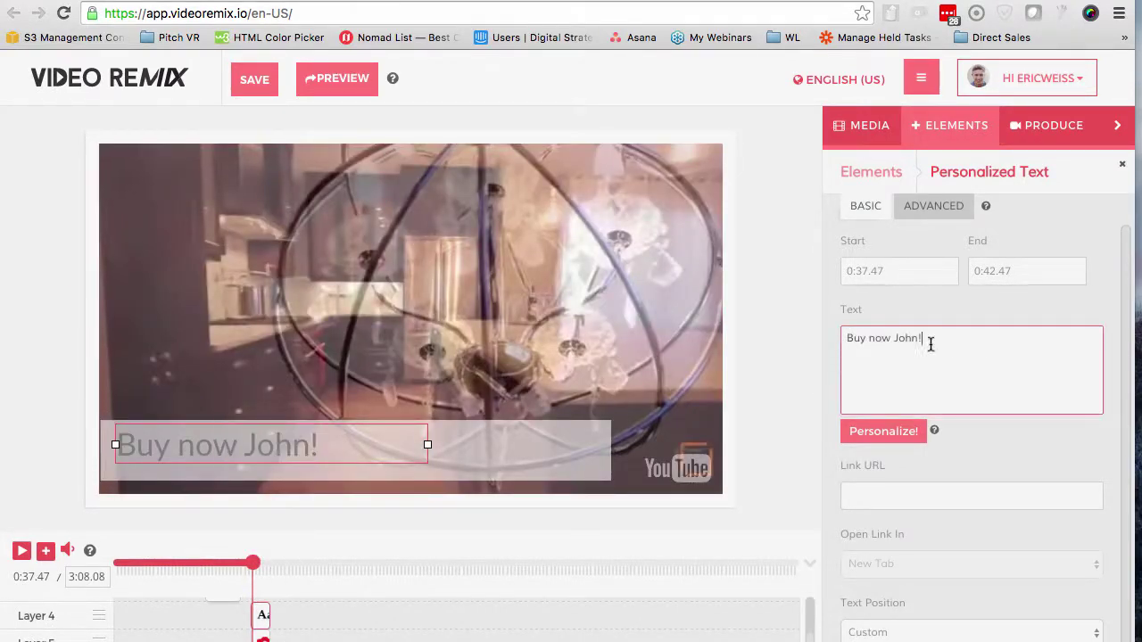
drag(930, 339, 848, 339)
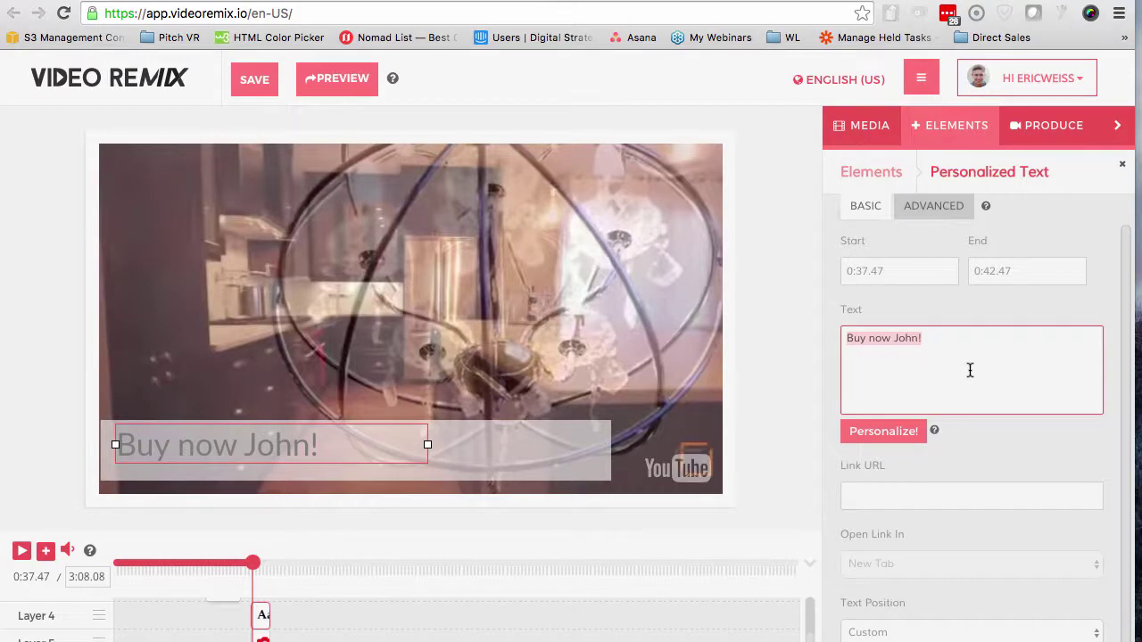
text(And Start)
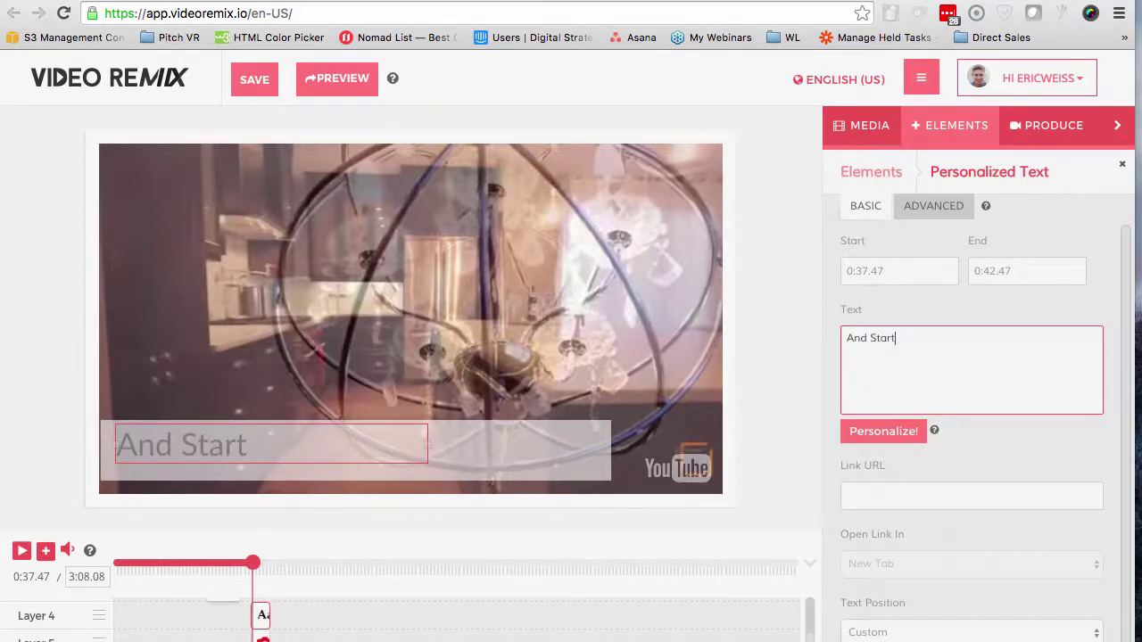
text( Living)
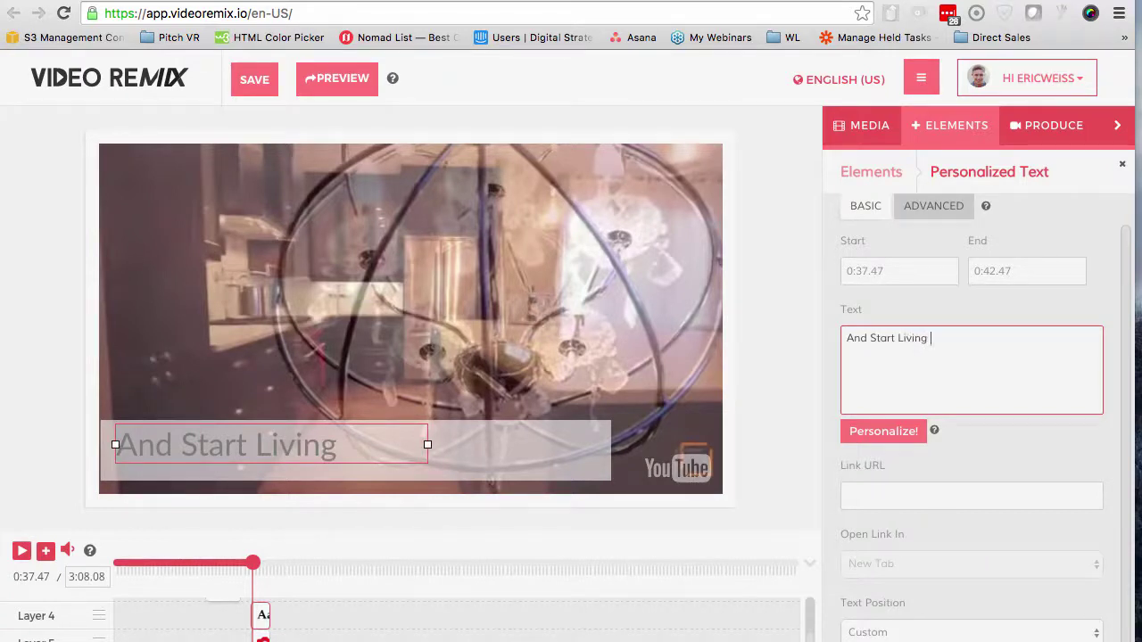
text( Like Royalty)
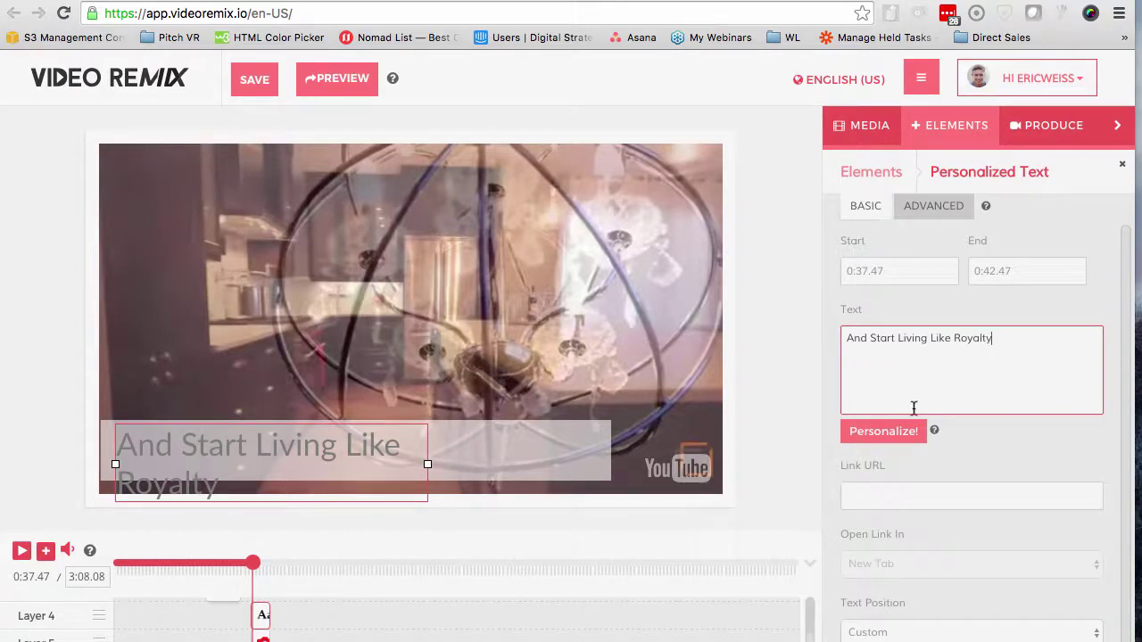
click(429, 464)
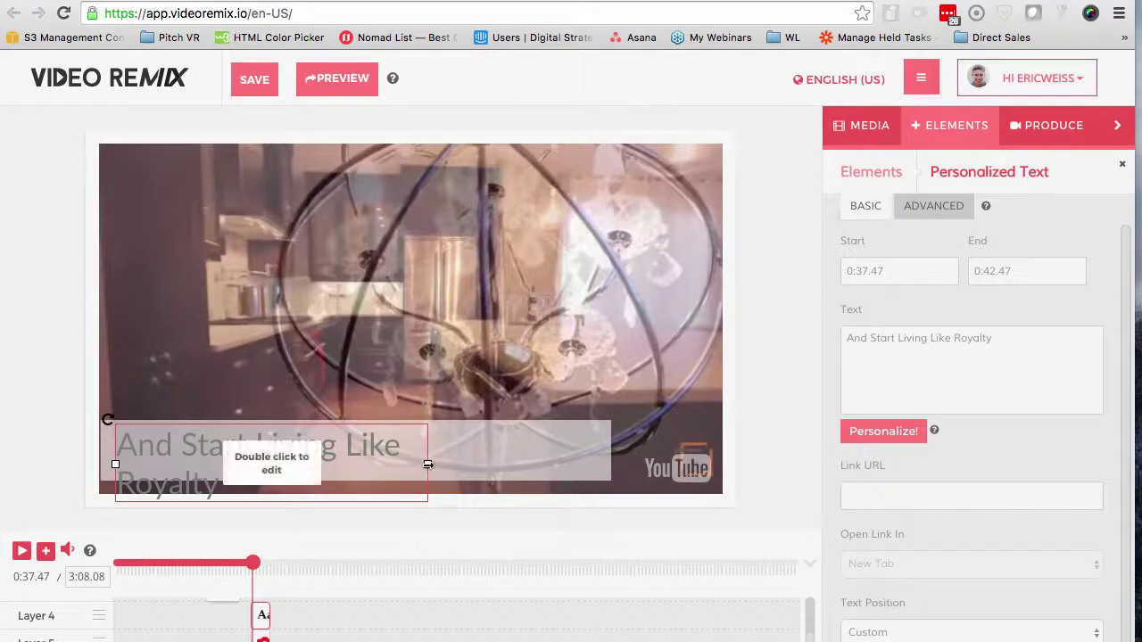
drag(430, 464, 577, 458)
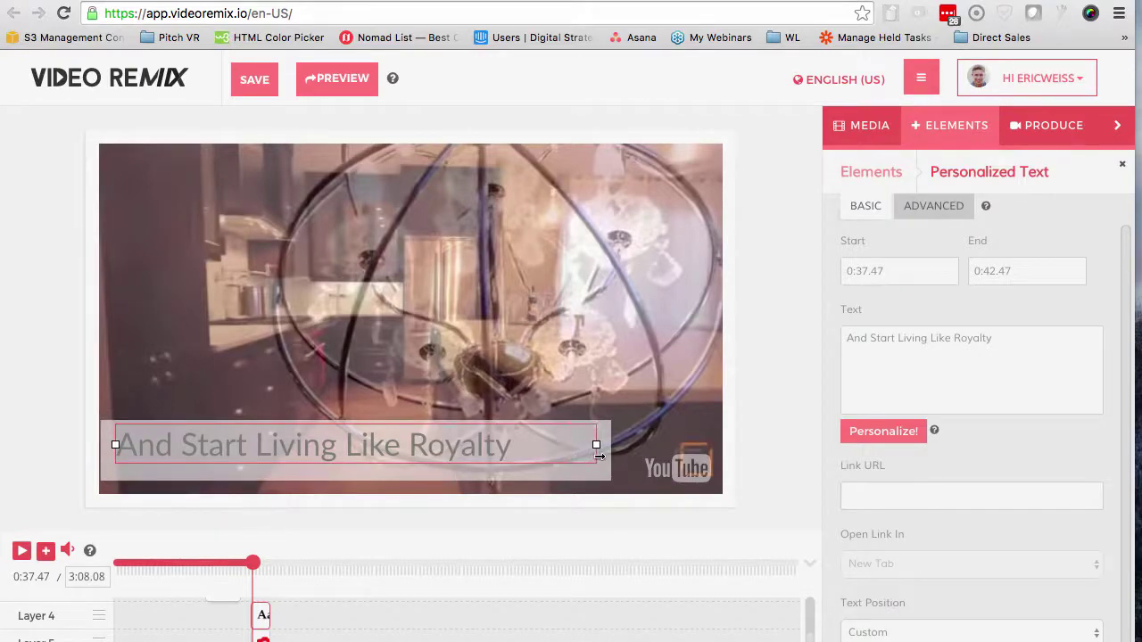
Play on from 0:37.47 to 0:50.00 and extend the third lower third's background and text to about 0:49
click(21, 552)
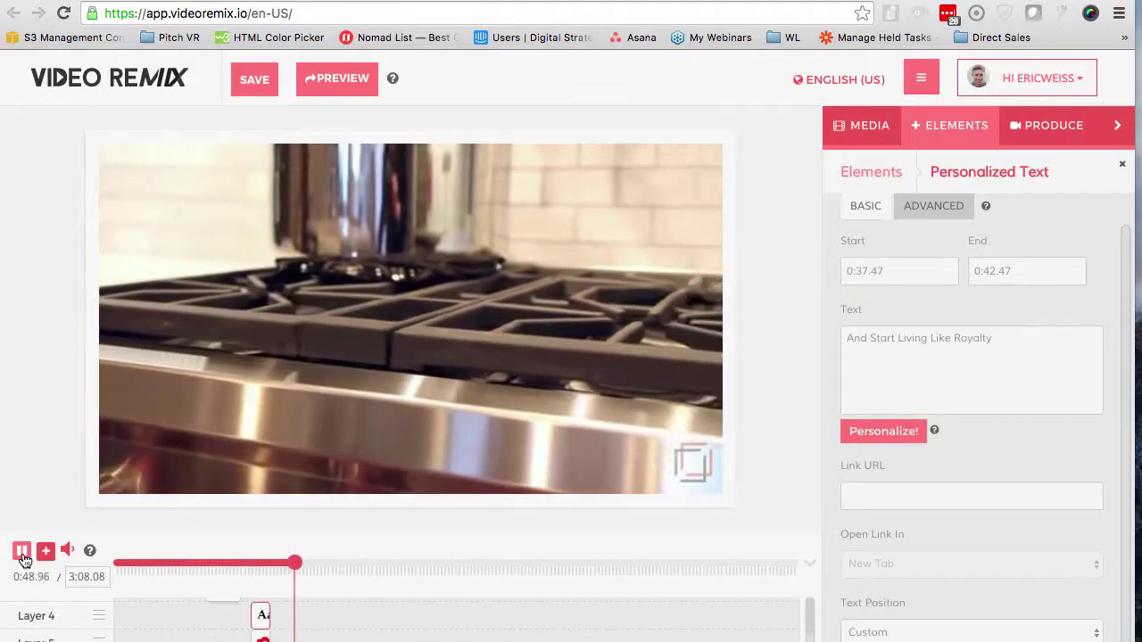
click(22, 553)
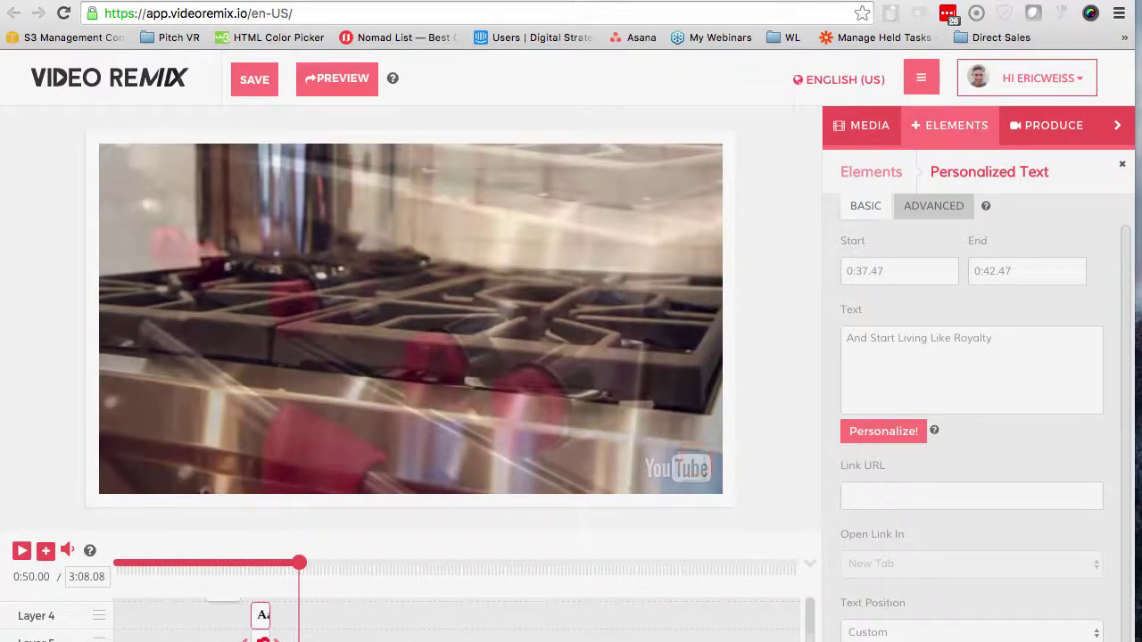
drag(275, 641, 299, 622)
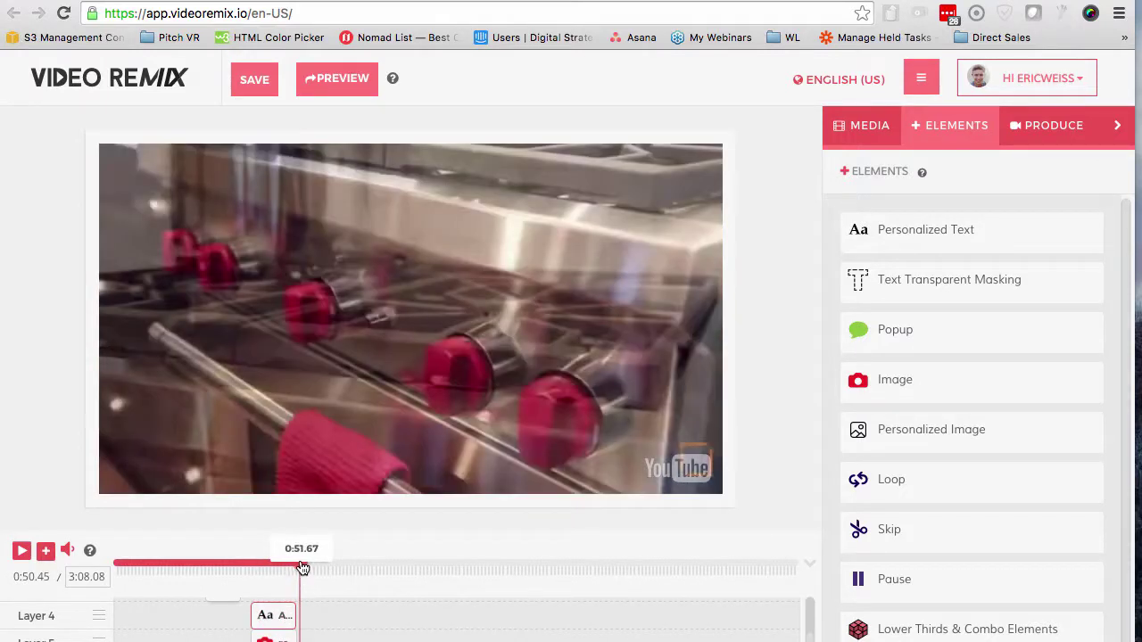
Move the playhead to 0:49.71 and add the Minimal Typography B combo element there
click(302, 569)
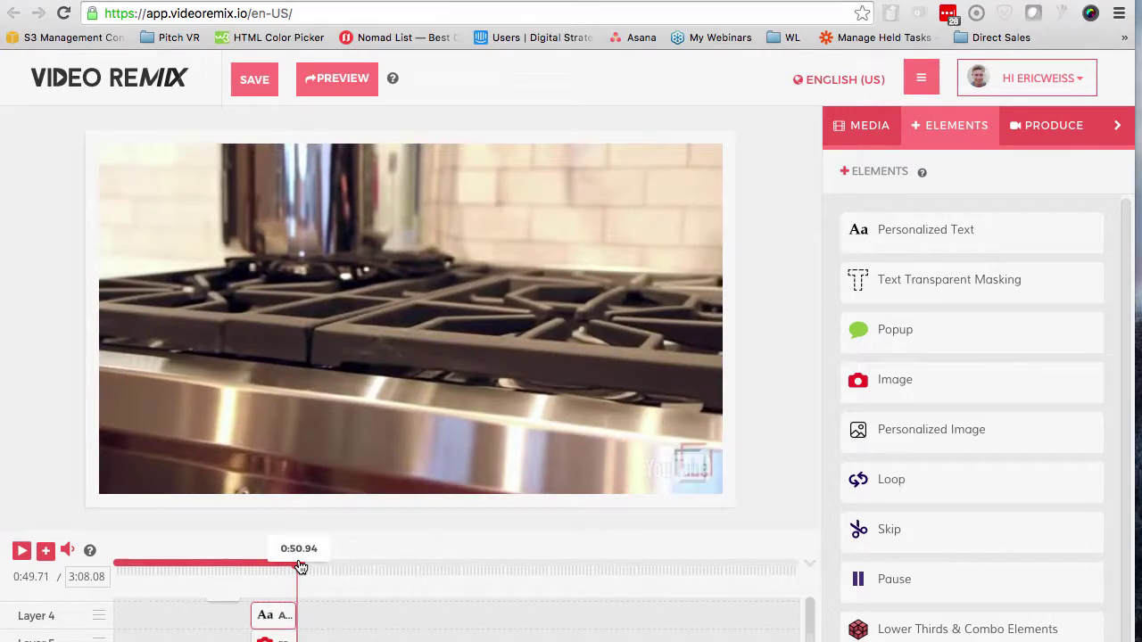
click(888, 629)
scroll(339, 286, down, 10)
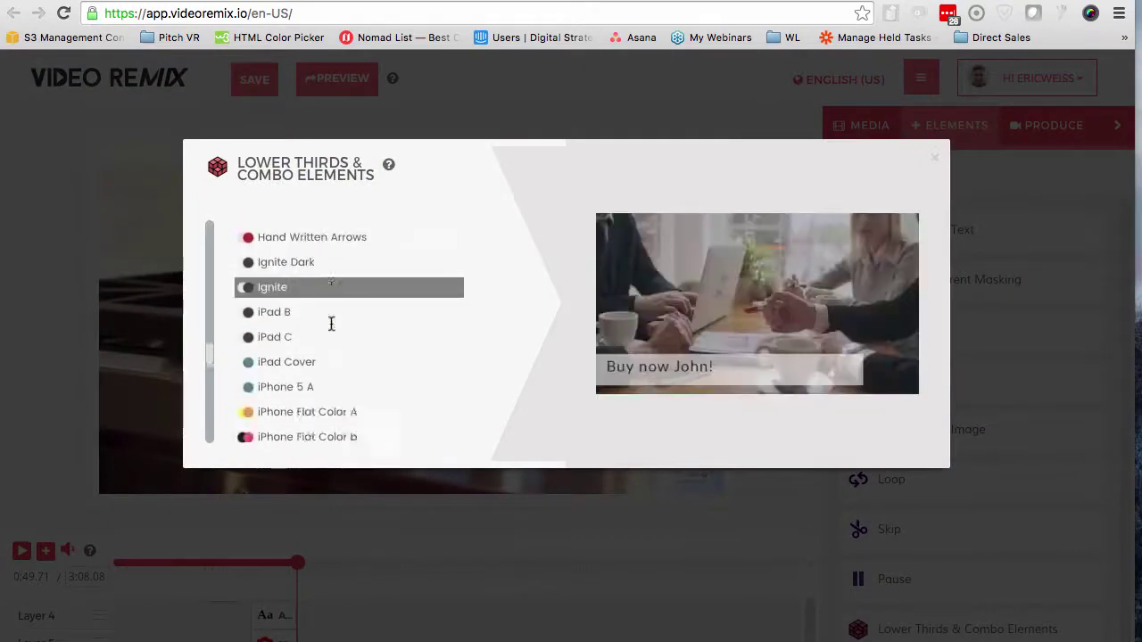
scroll(331, 323, down, 10)
scroll(332, 324, up, 8)
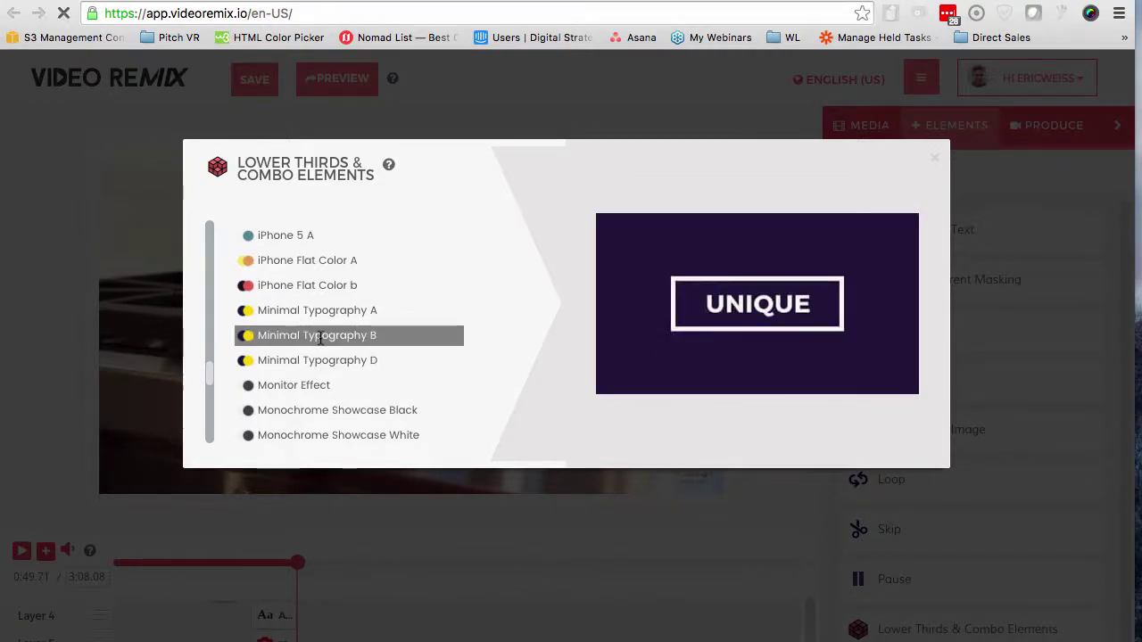
click(319, 338)
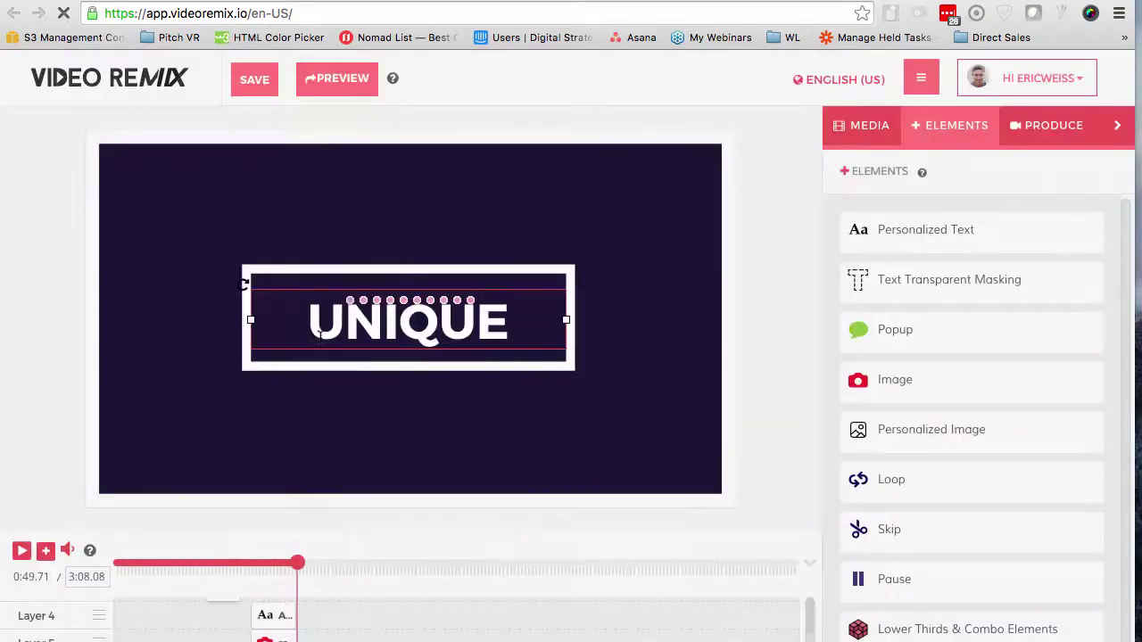
Enlarge the white frame image around the UNIQUE title and reposition it so the title sits inside
click(354, 420)
click(389, 340)
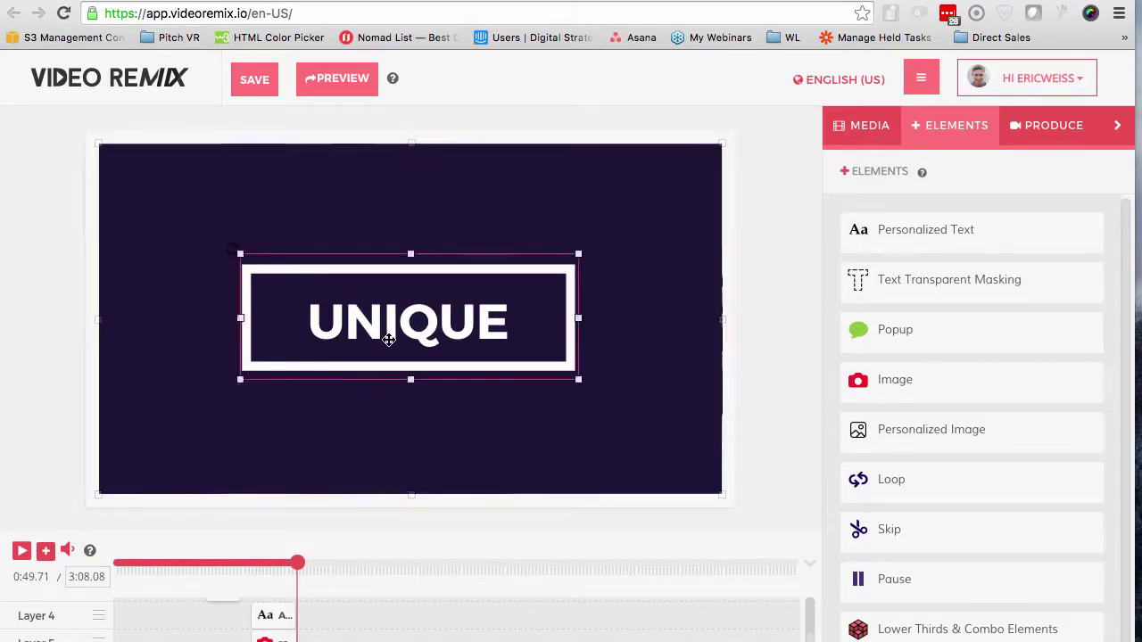
click(387, 362)
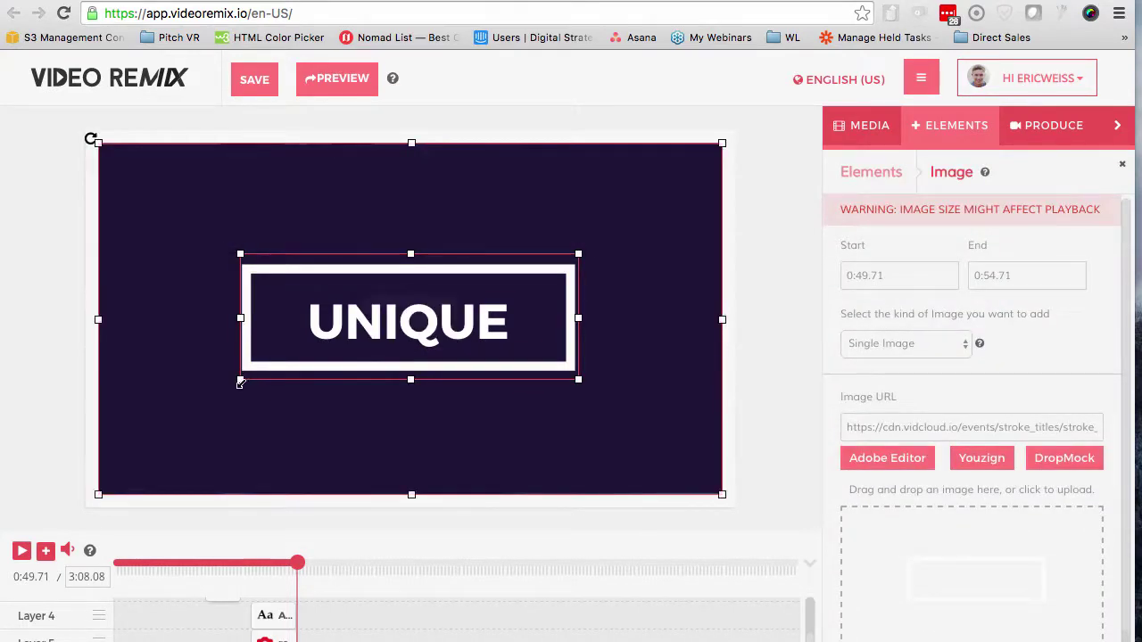
drag(240, 382, 77, 517)
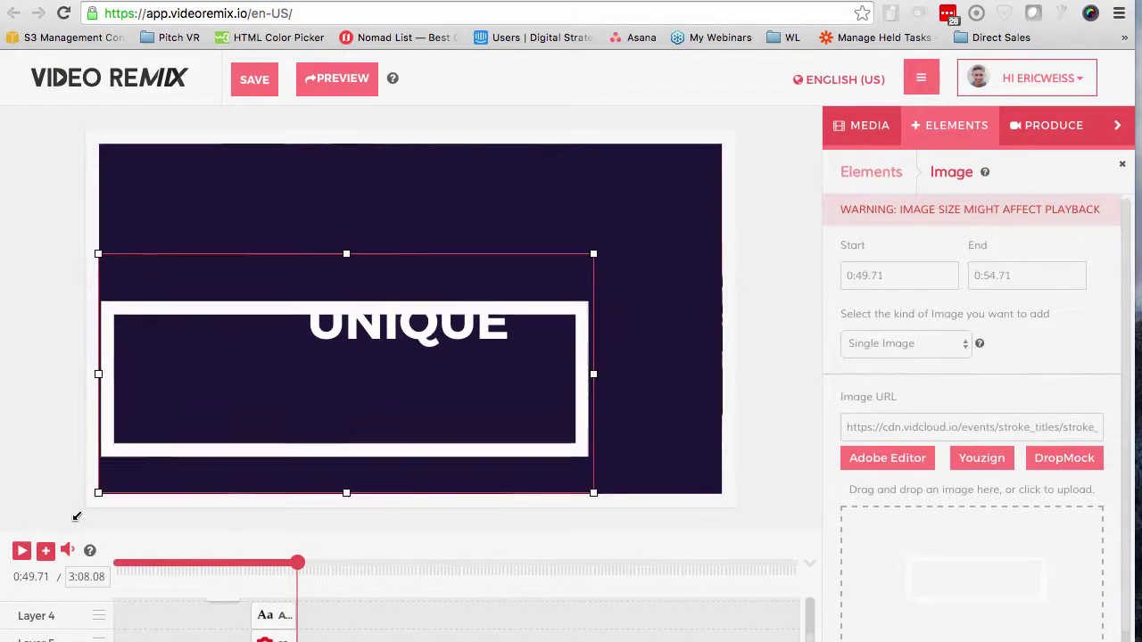
drag(331, 382, 377, 318)
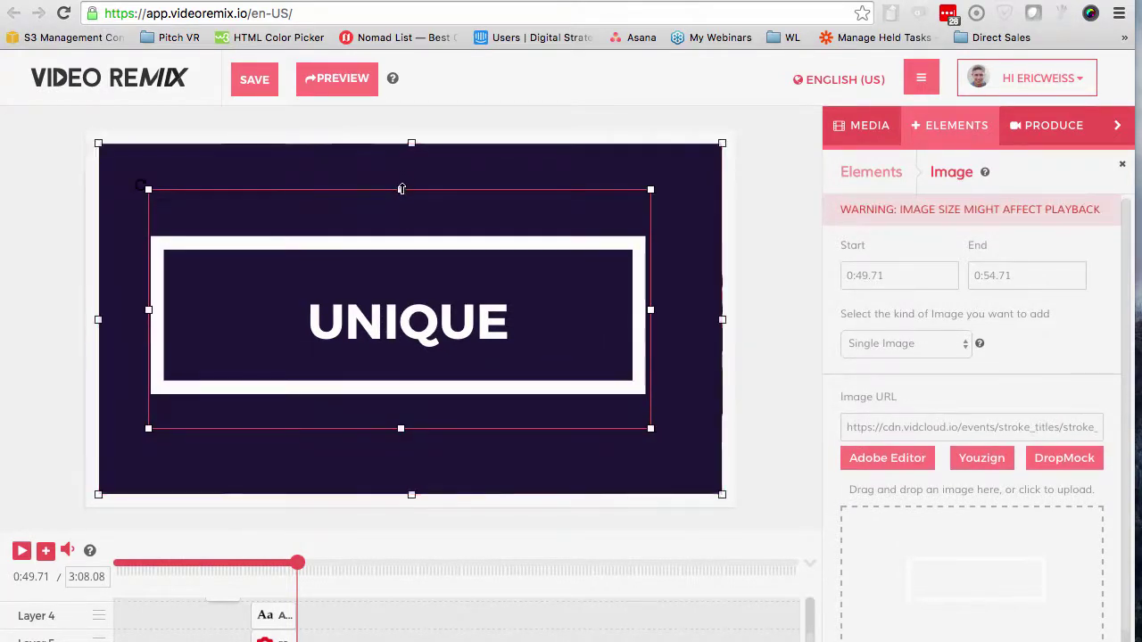
drag(402, 189, 400, 171)
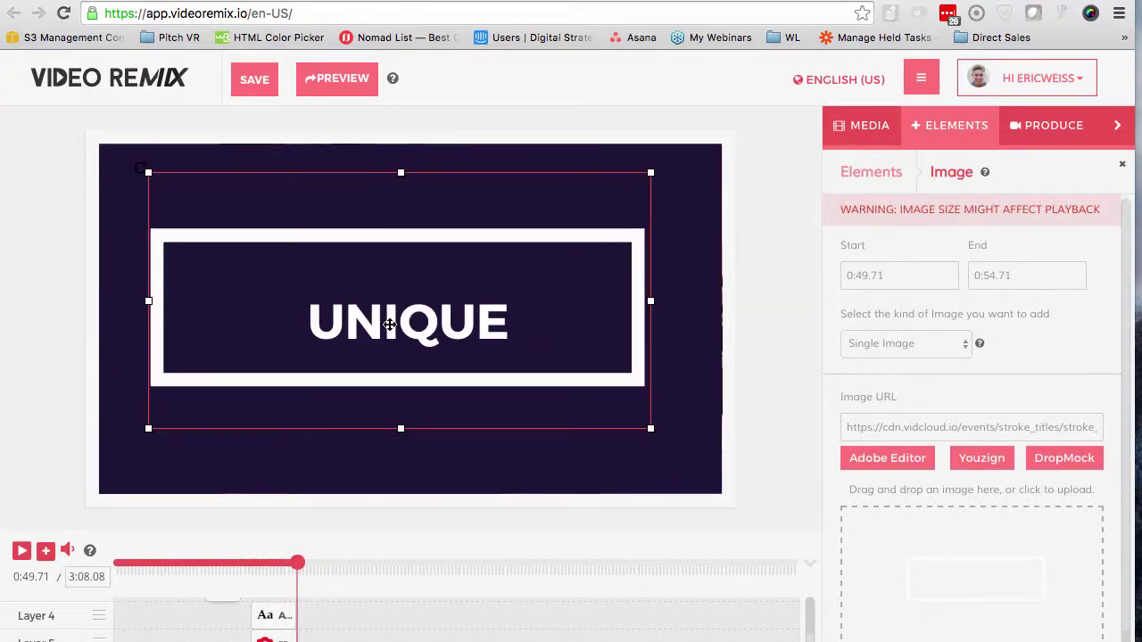
Replace the UNIQUE title text with the FIRSTNAME token followed by "Learn More By Clicking Here" on a new line
click(274, 615)
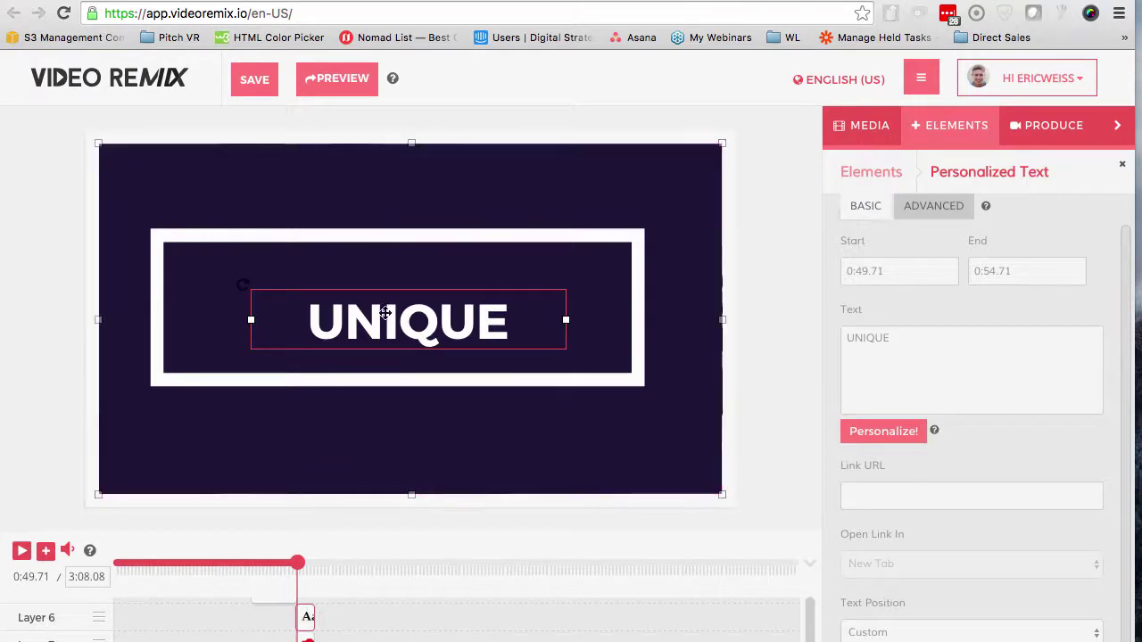
click(946, 354)
drag(891, 338, 840, 330)
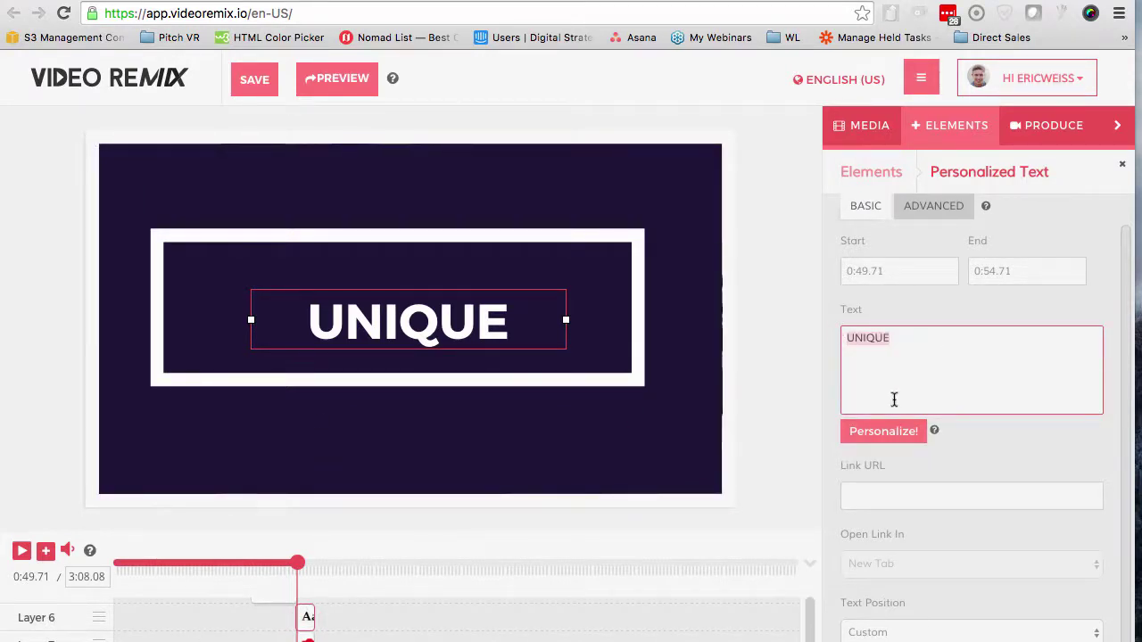
key(BackSpace)
click(883, 431)
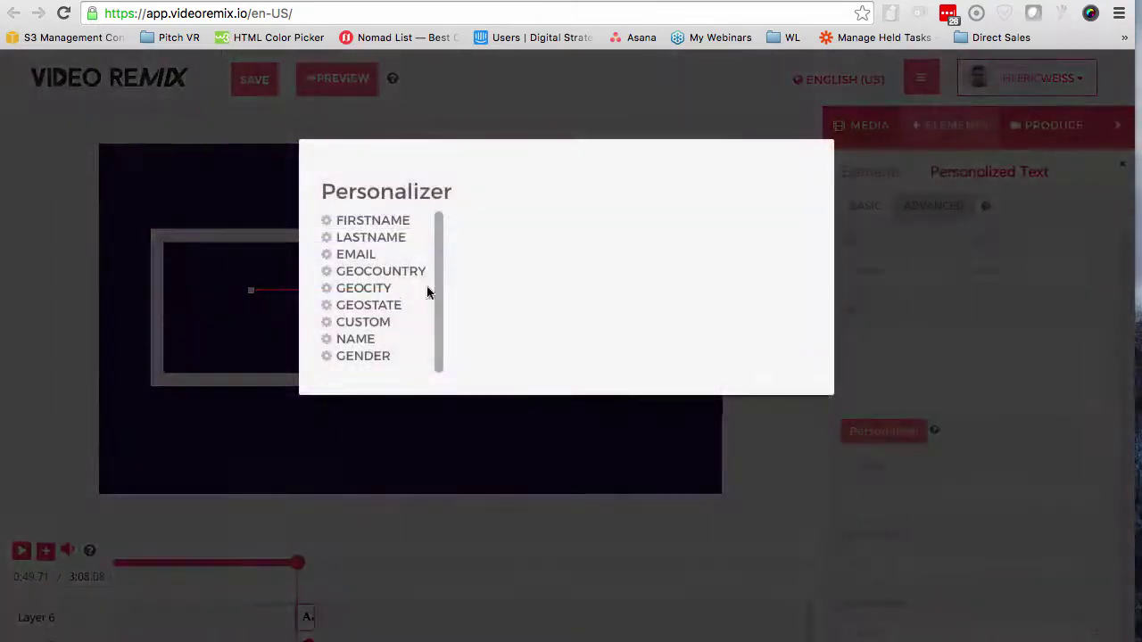
click(389, 229)
click(667, 361)
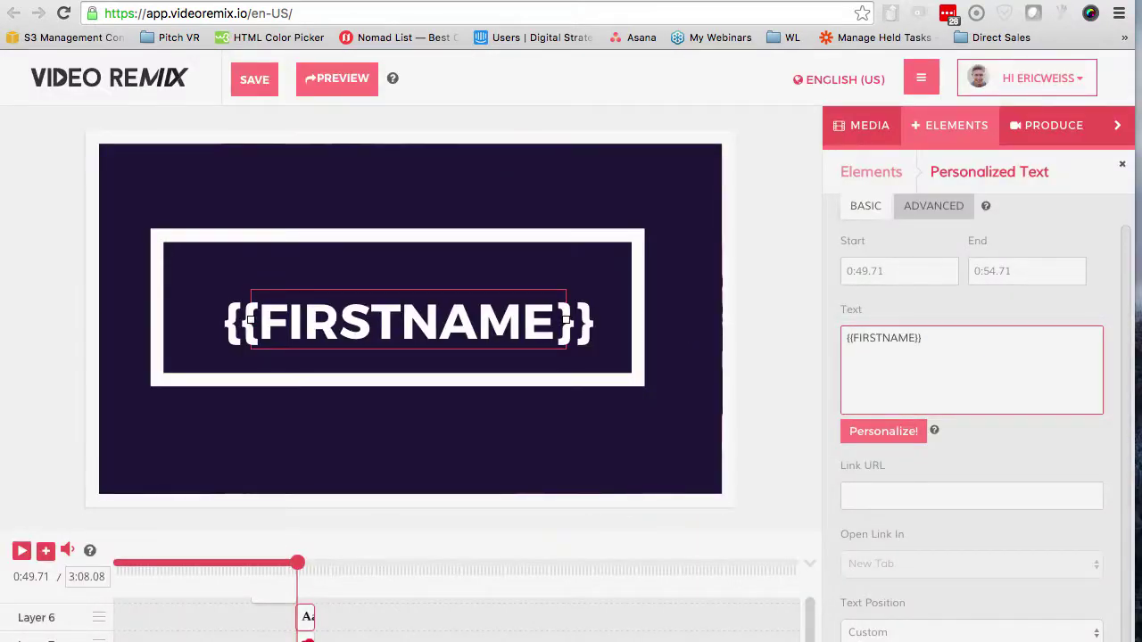
text(Learn More)
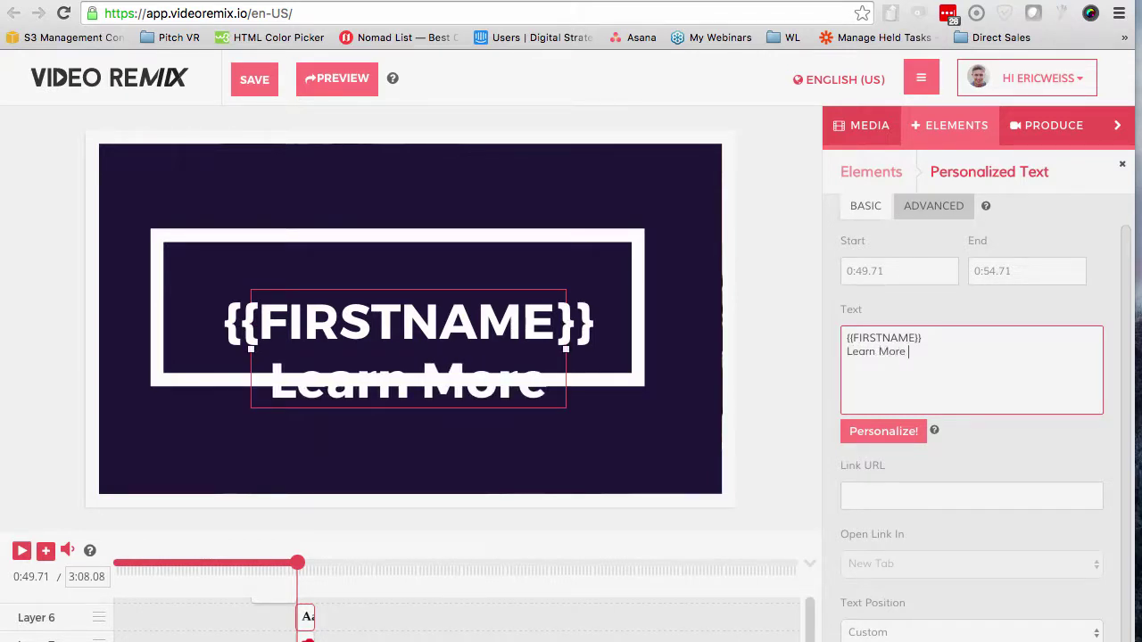
text( By Clic)
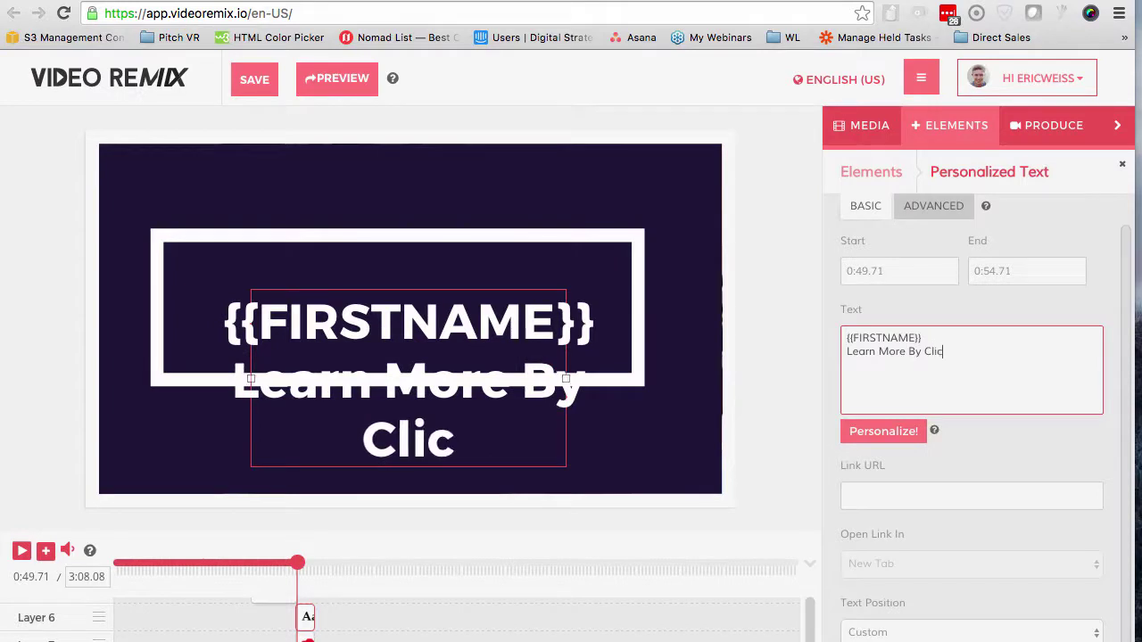
text(king Her)
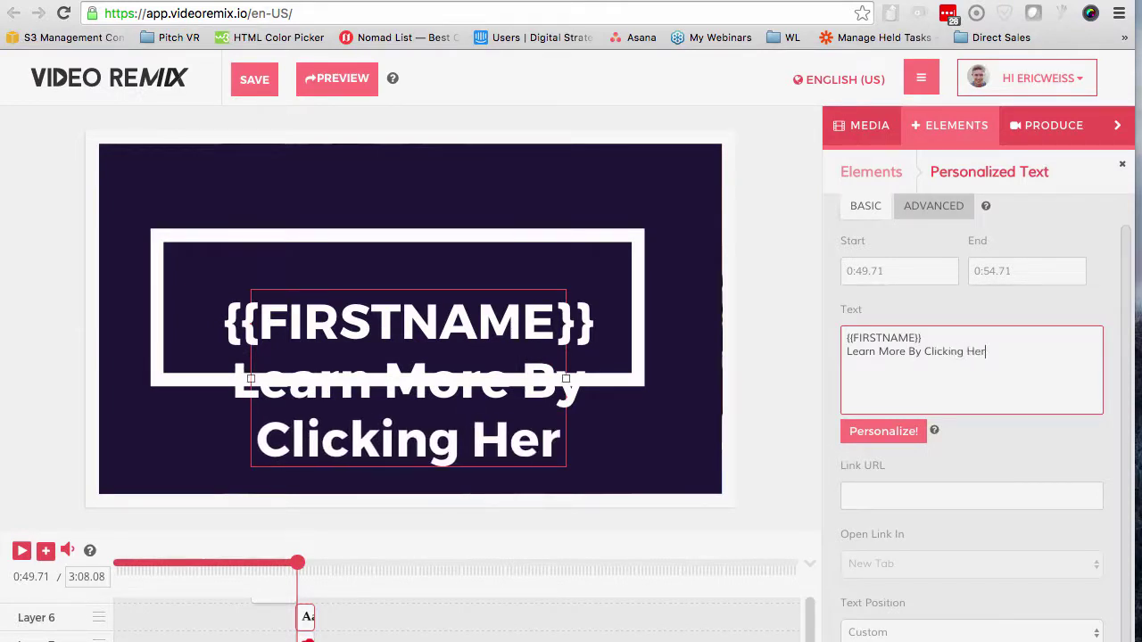
text(e)
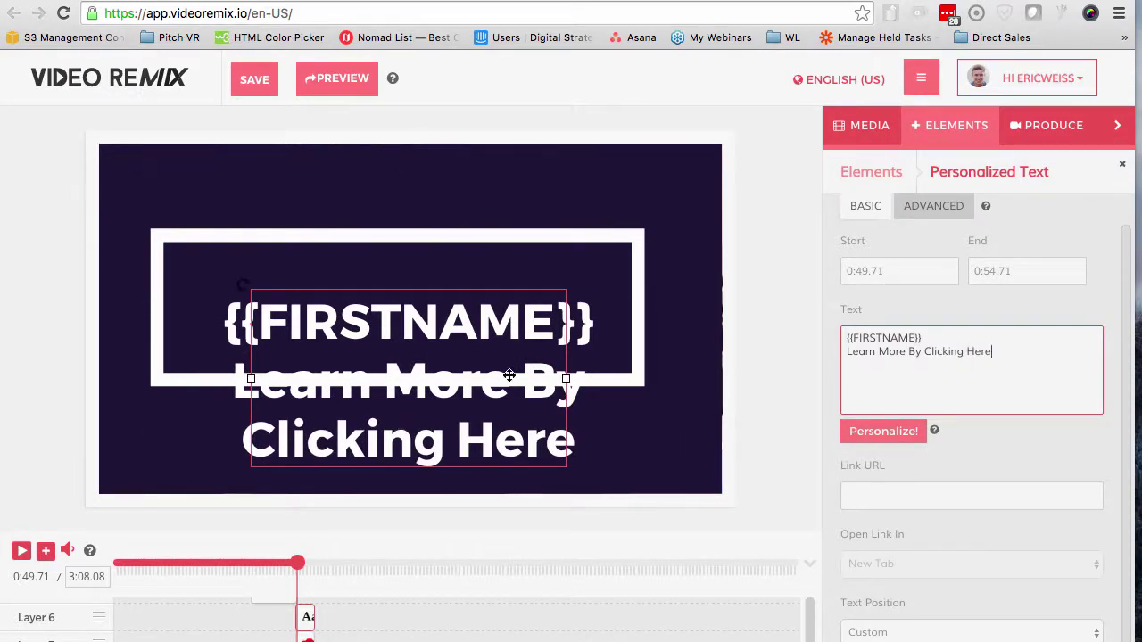
Set the call-to-action text's font size to 9 and move the text up inside the white frame
click(932, 207)
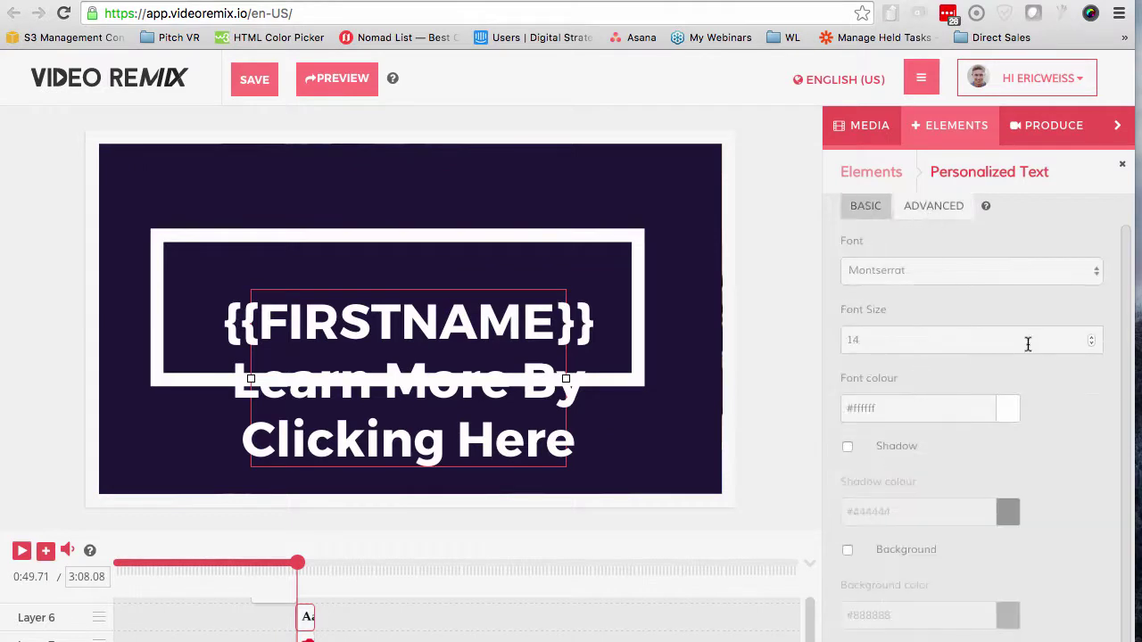
drag(1028, 345, 831, 341)
text(9)
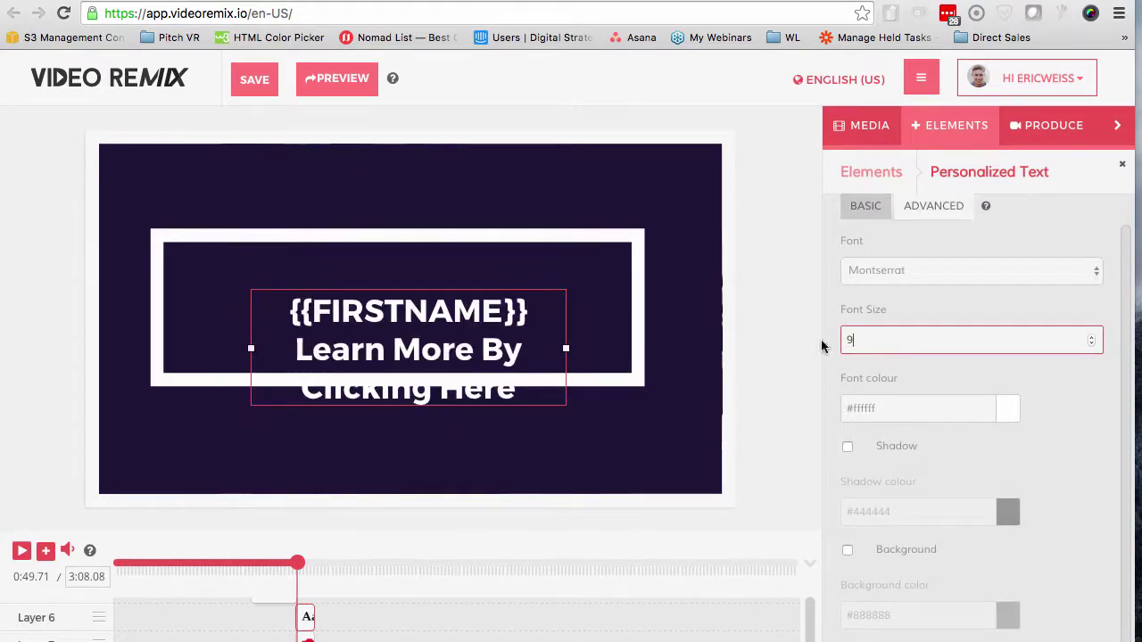
click(438, 306)
drag(433, 328, 428, 292)
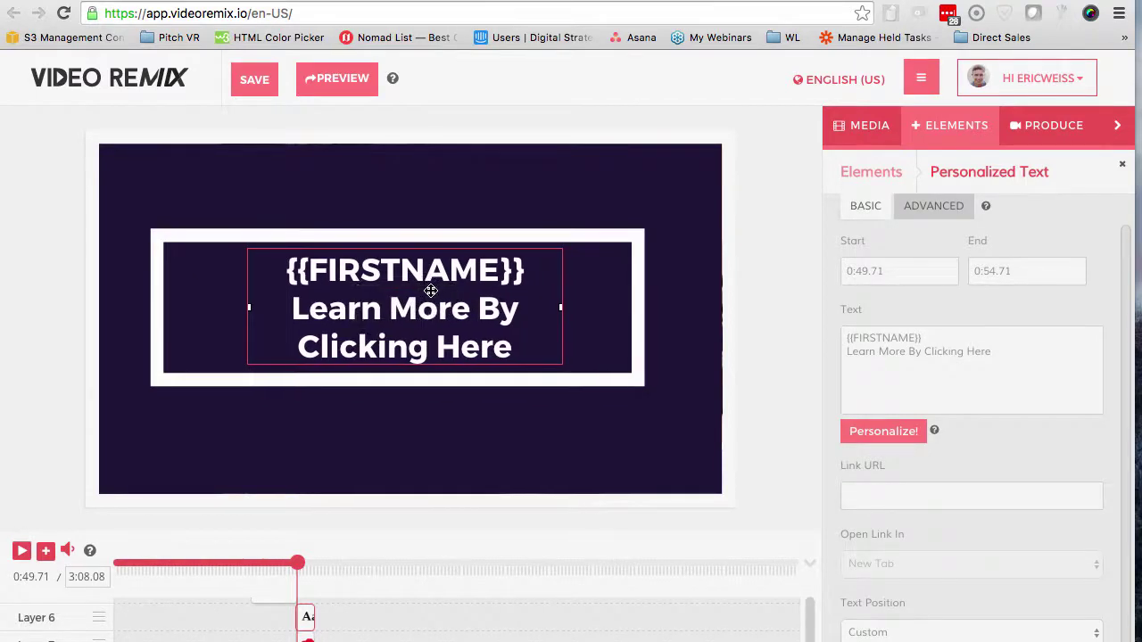
click(764, 294)
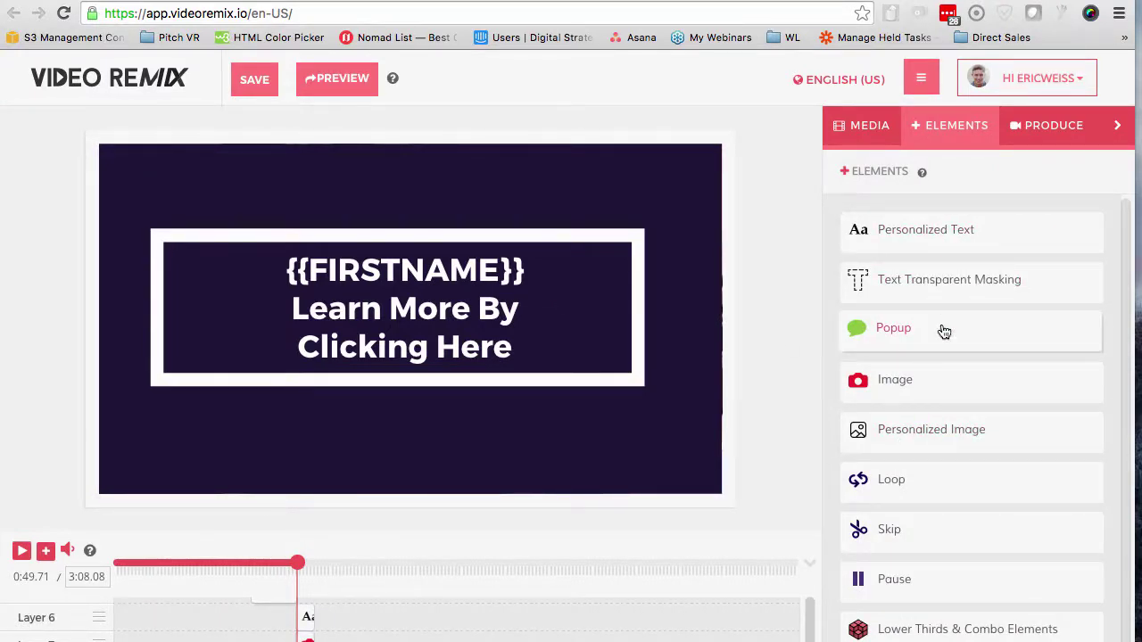
Add an image element over the call-to-action card and upload 600_px_Transparent_flag.png from the Desktop as its picture
drag(928, 379, 481, 332)
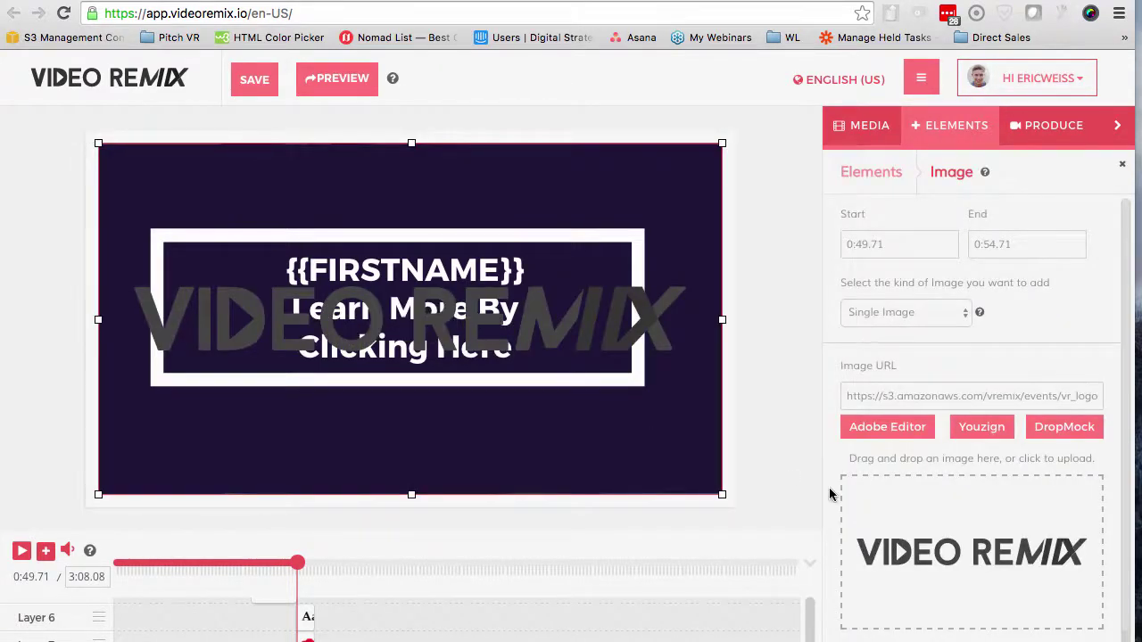
scroll(964, 516, down, 3)
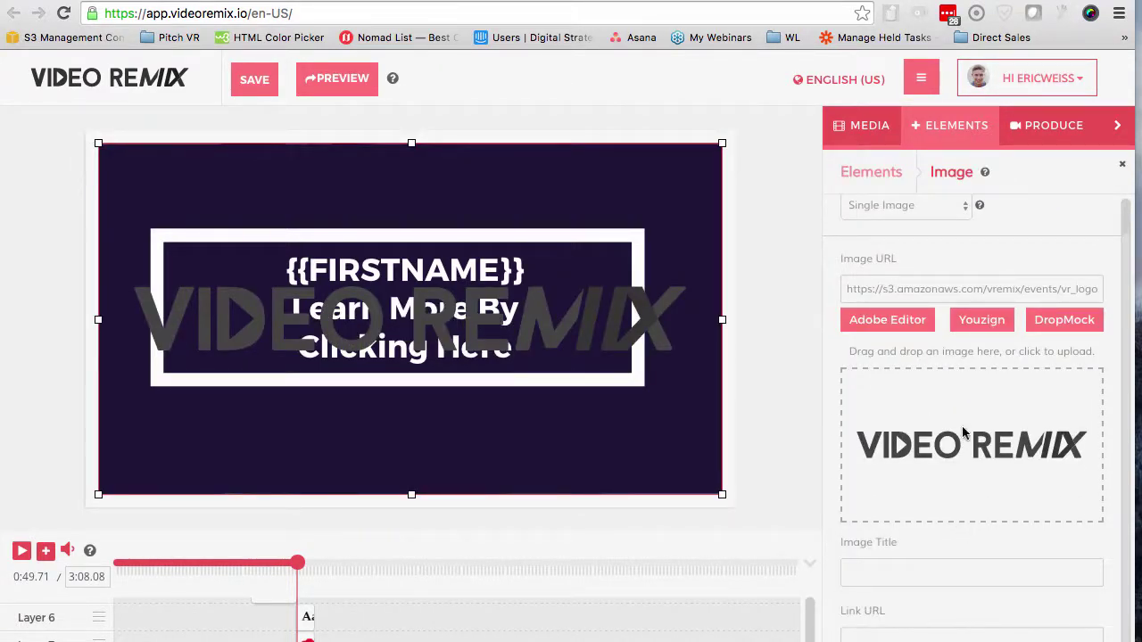
click(934, 423)
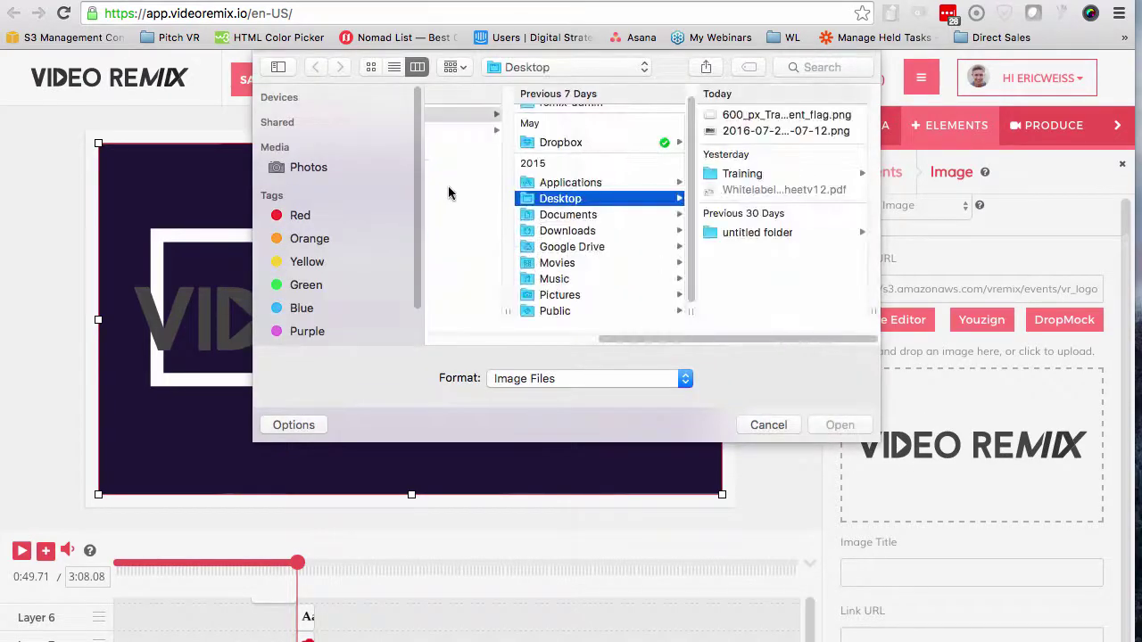
click(785, 115)
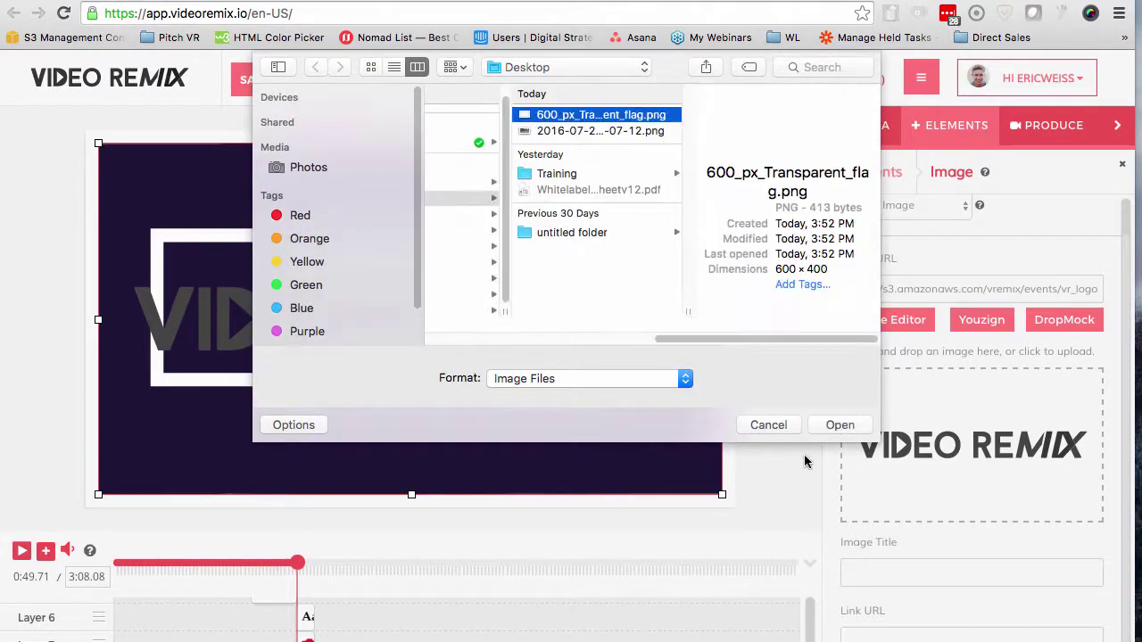
click(840, 425)
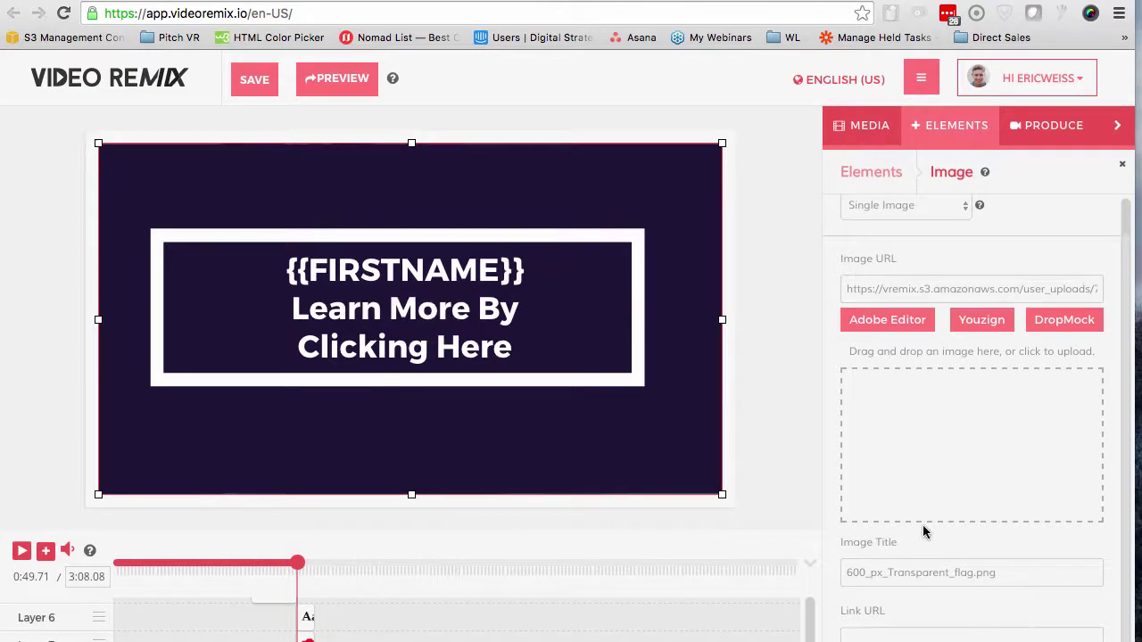
scroll(923, 532, down, 3)
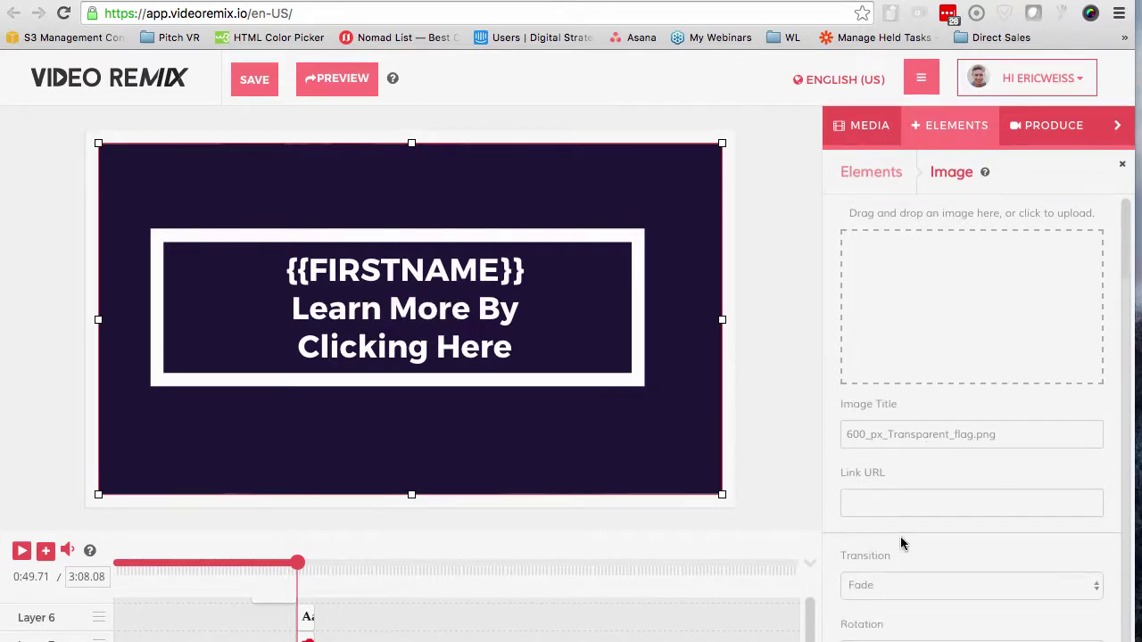
click(887, 496)
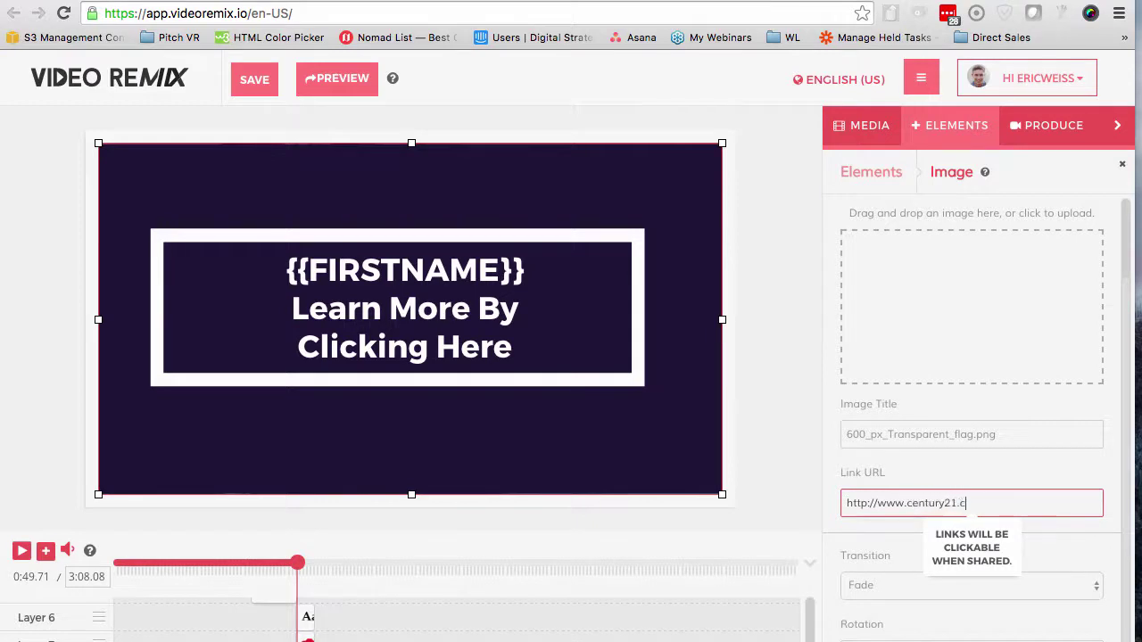
click(923, 472)
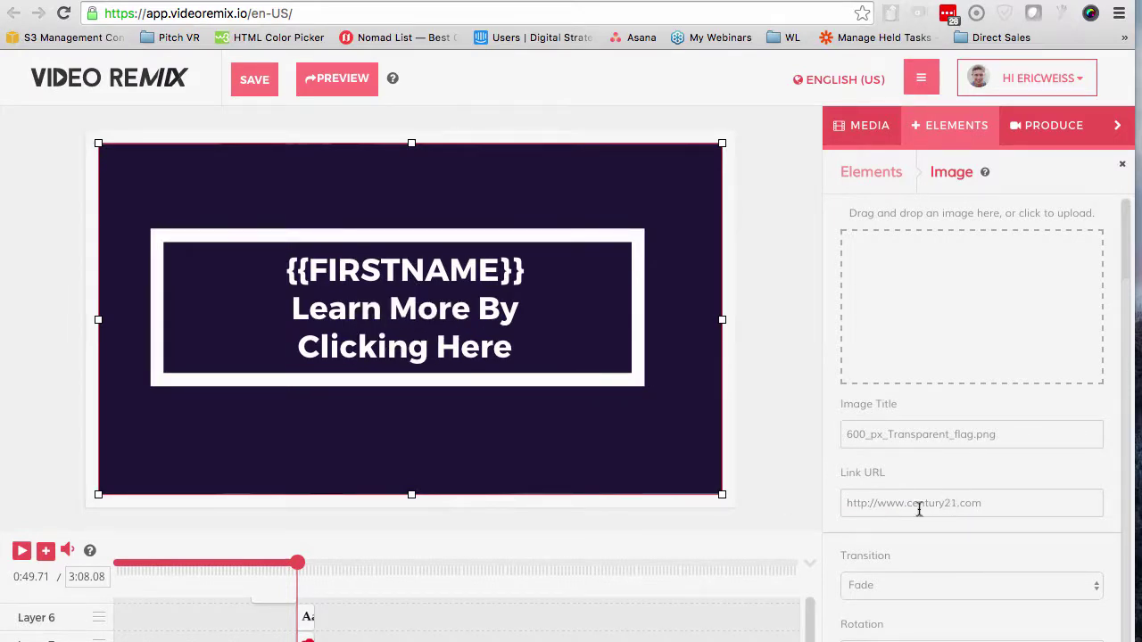
Move the playhead to 0:50.94 and add a Pause element there
drag(297, 565, 303, 568)
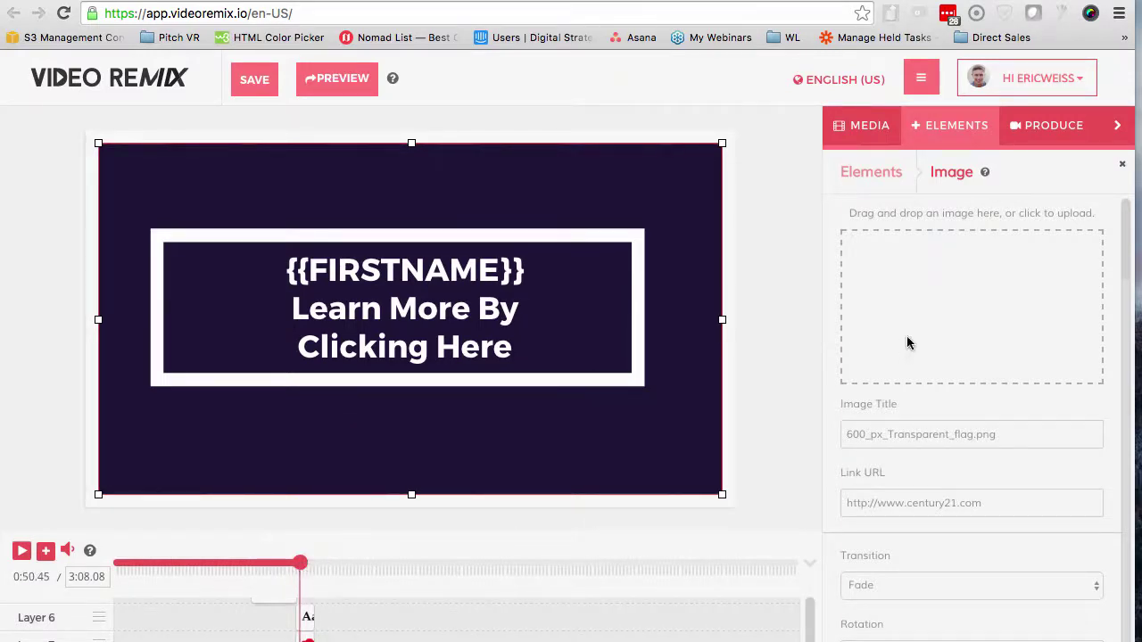
drag(301, 565, 305, 567)
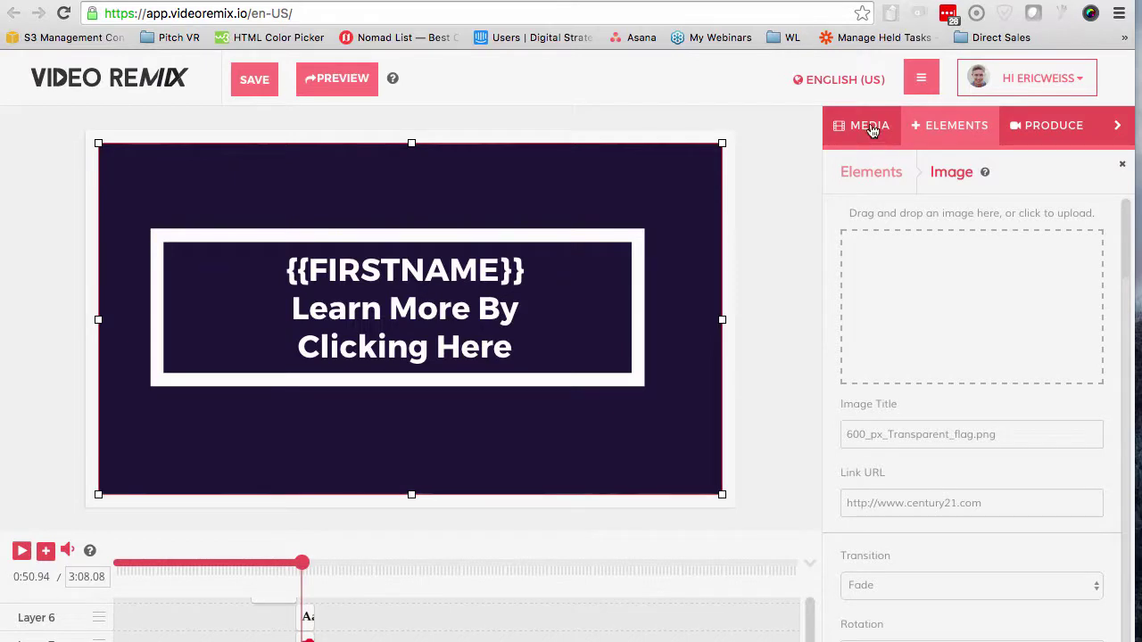
click(936, 131)
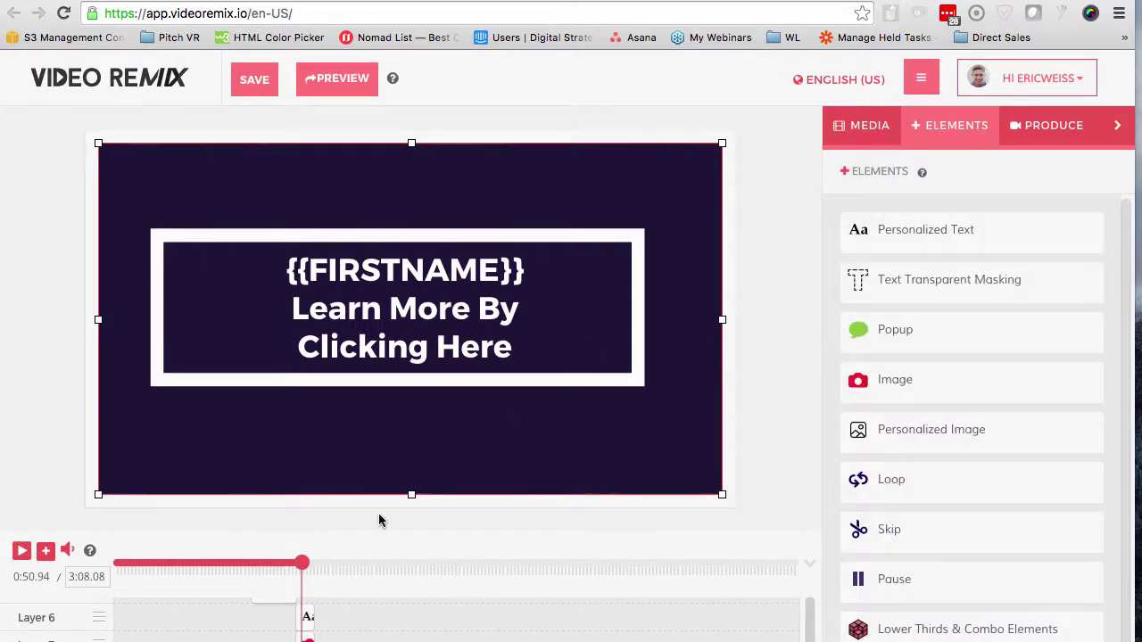
click(892, 578)
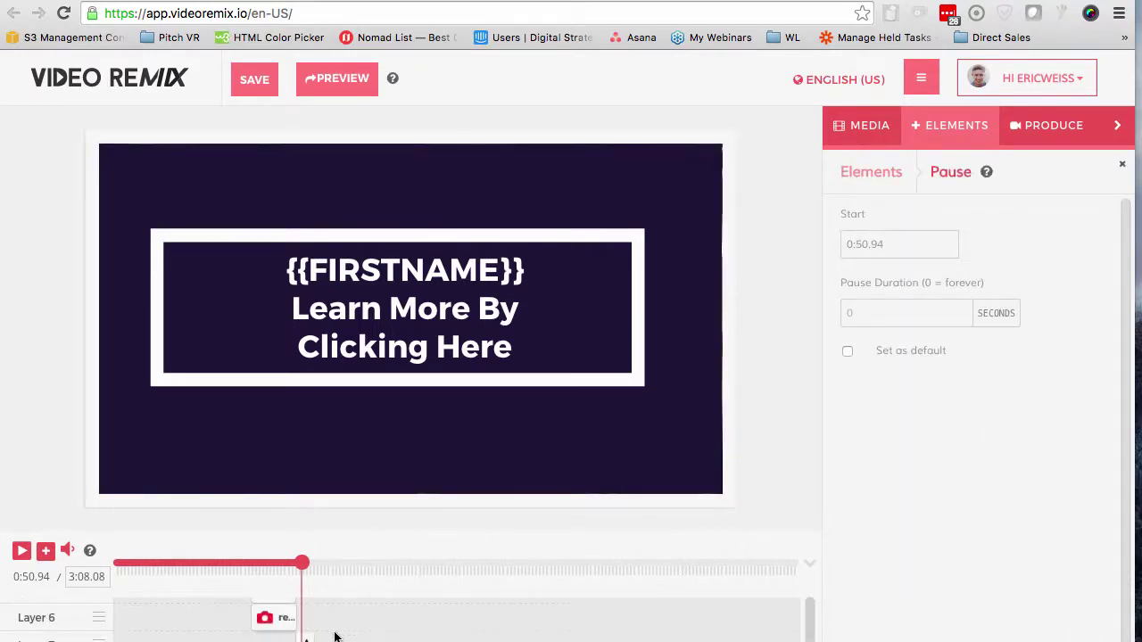
scroll(334, 624, down, 1)
scroll(335, 624, up, 4)
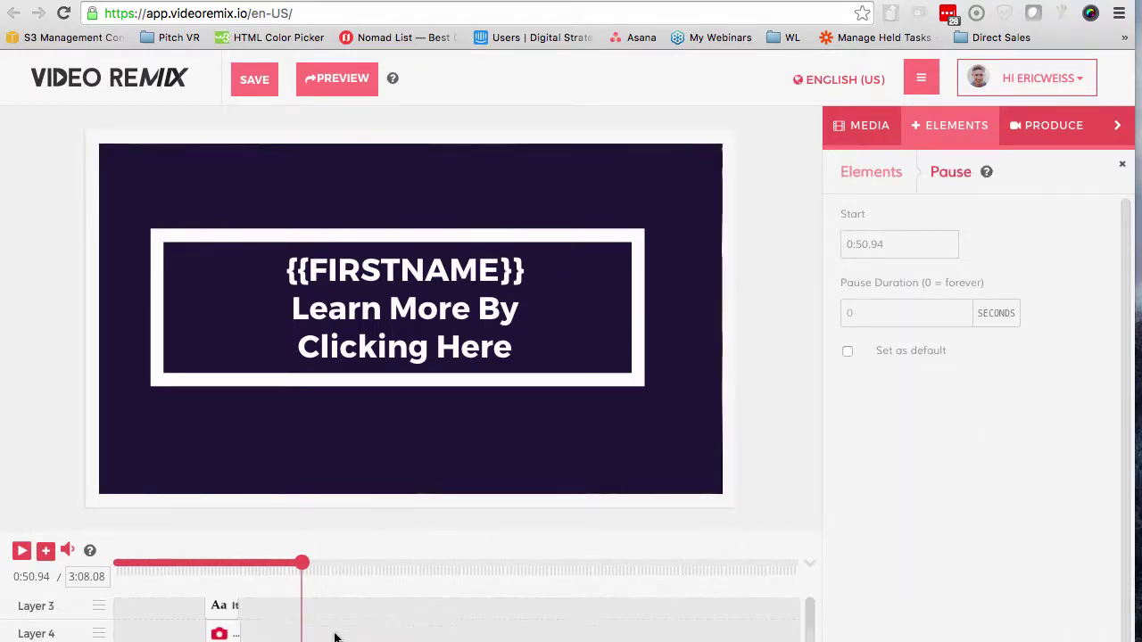
scroll(334, 625, down, 4)
scroll(335, 625, up, 3)
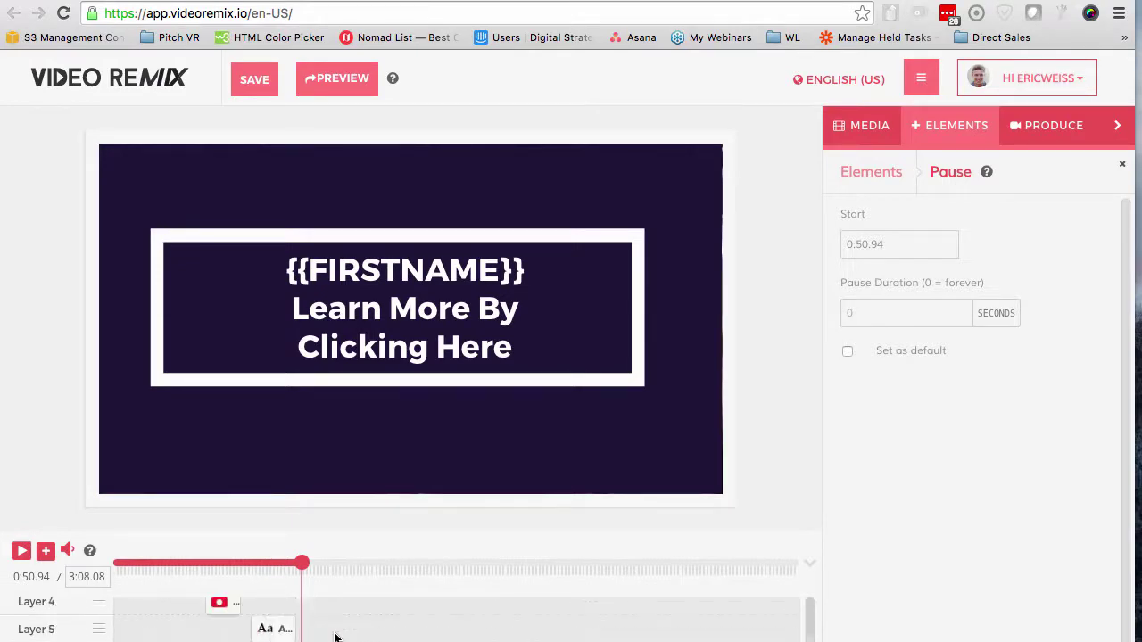
Play the video around the call-to-action card to check the pause at 0:50.94
click(22, 552)
click(293, 563)
click(311, 426)
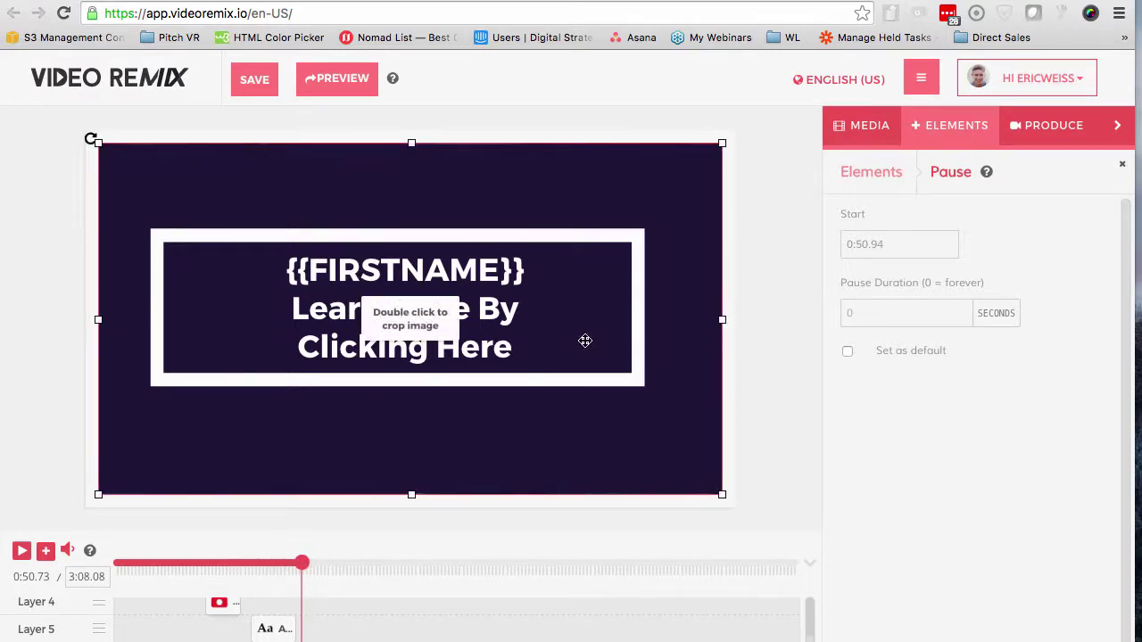
click(249, 120)
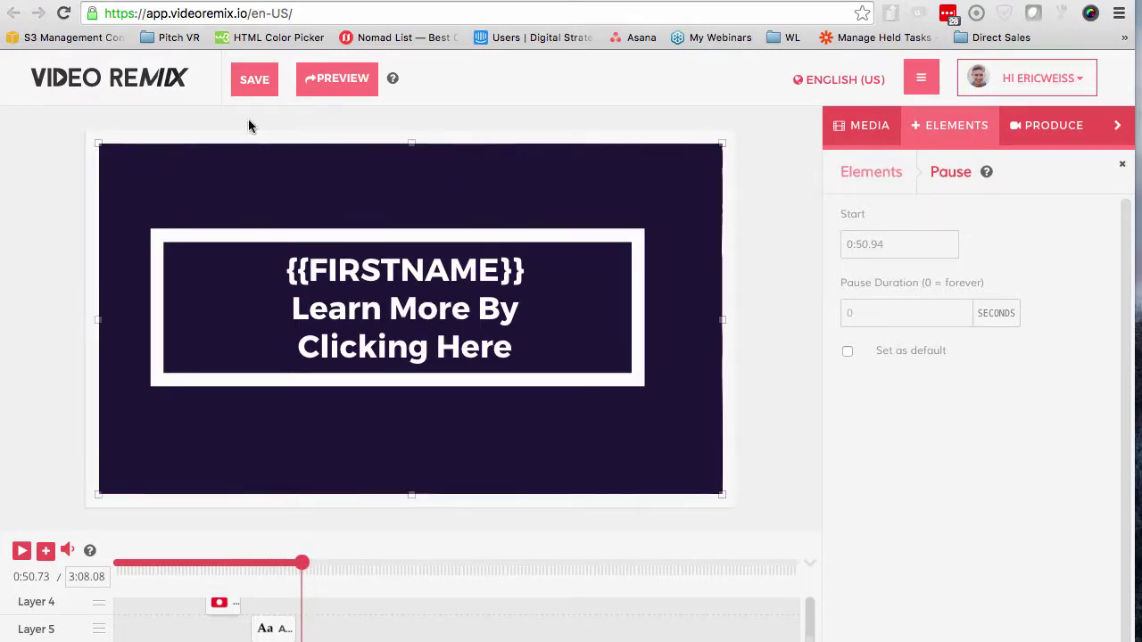
Save the project with the title "Real Estate Video"
click(930, 134)
click(1044, 130)
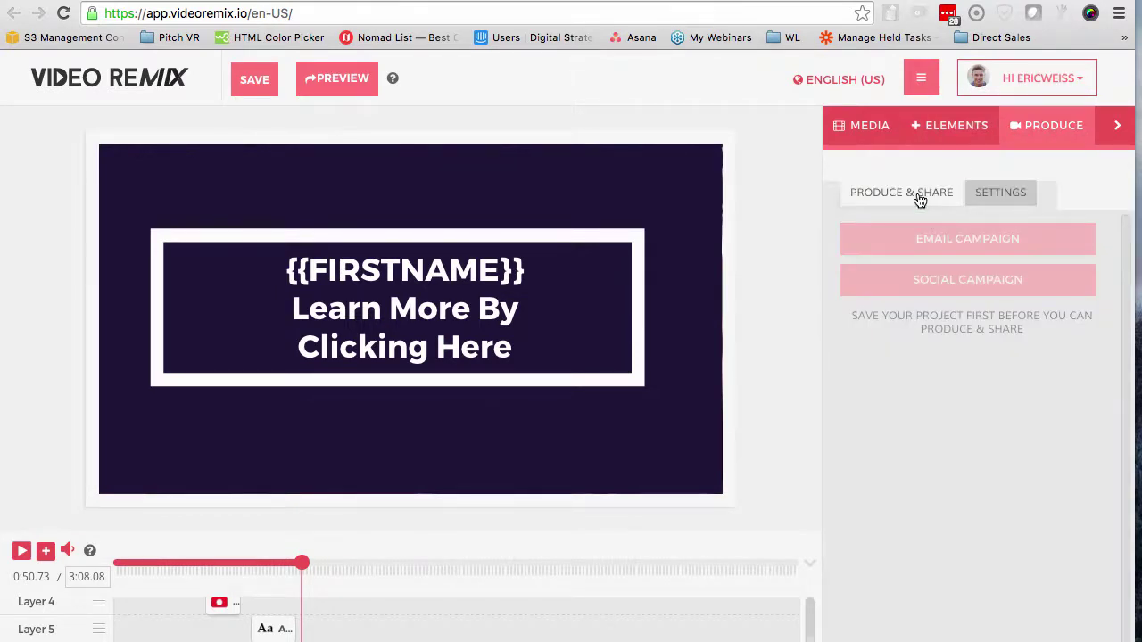
click(268, 79)
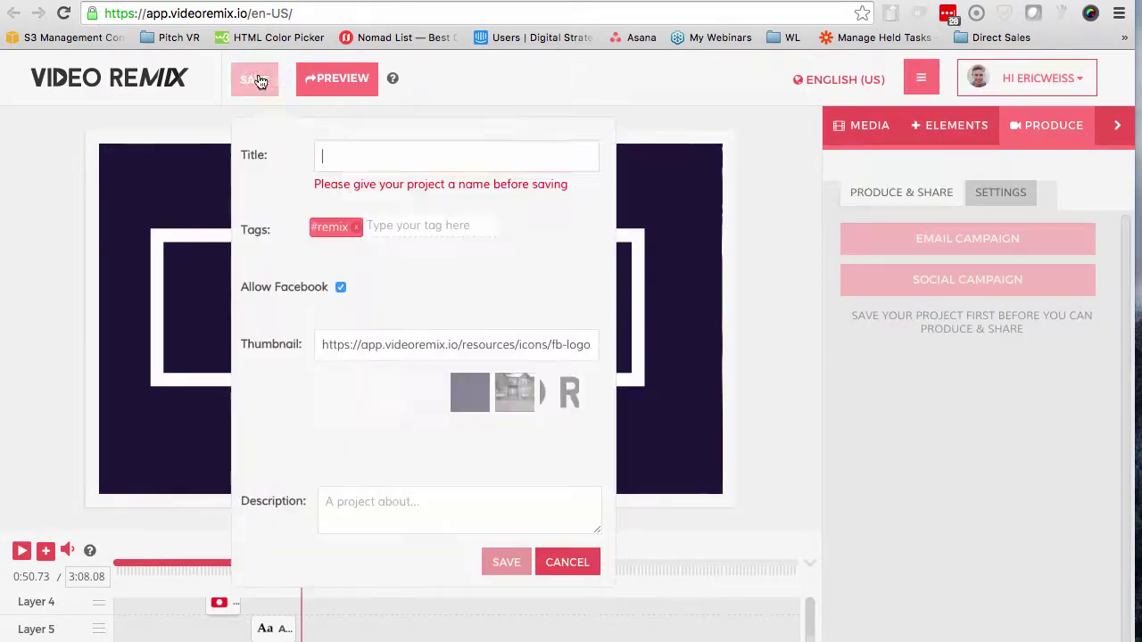
click(377, 156)
text(Real Estate Video)
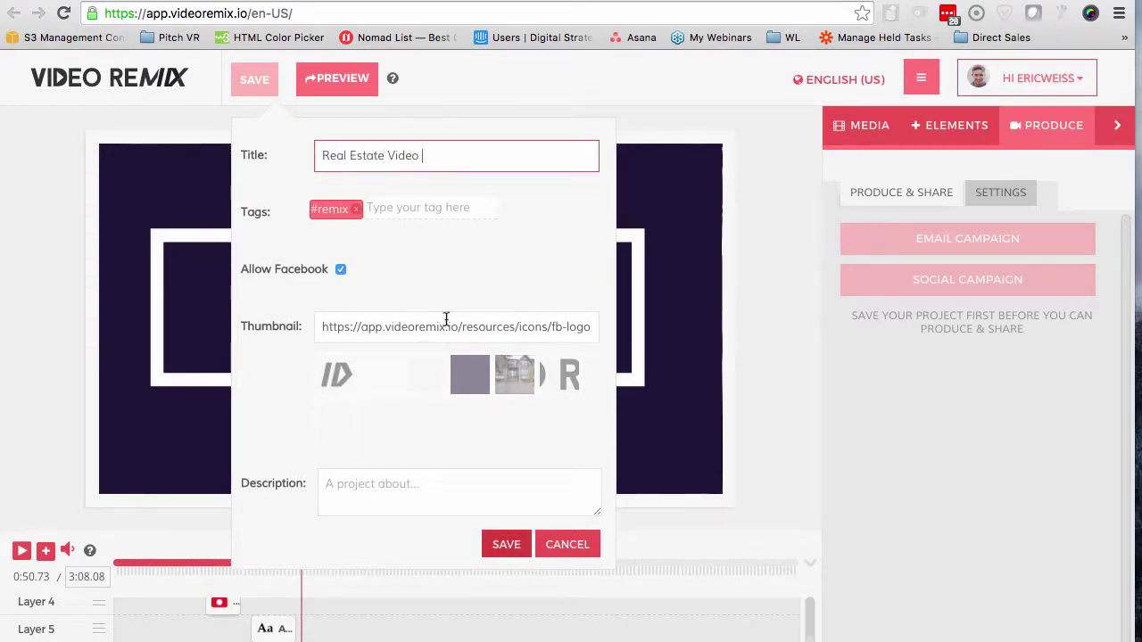
click(506, 546)
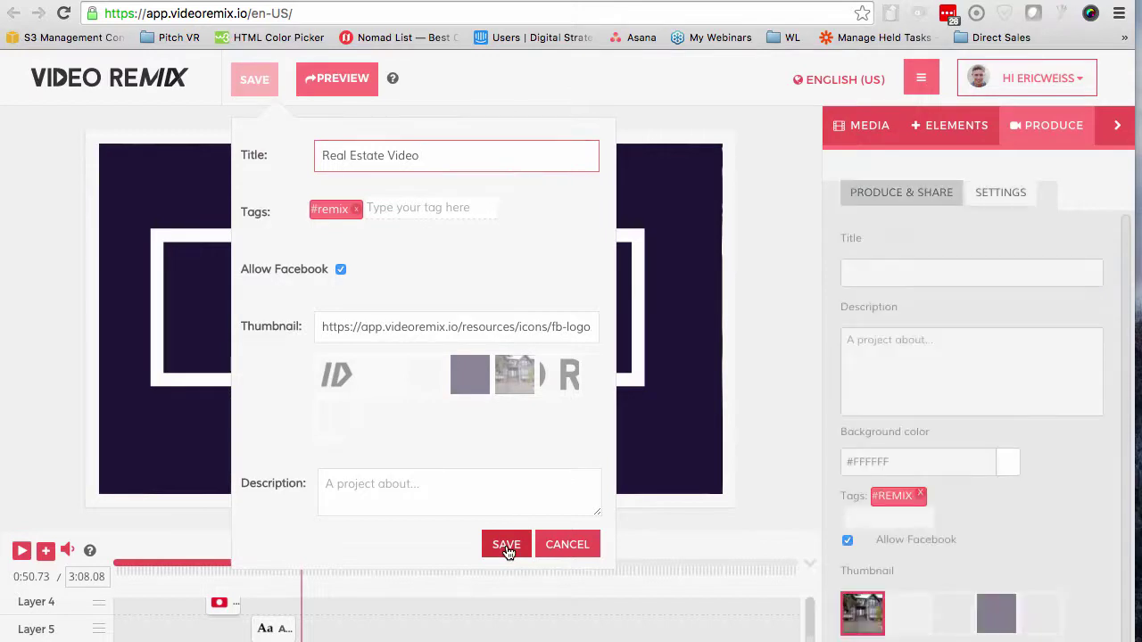
click(567, 391)
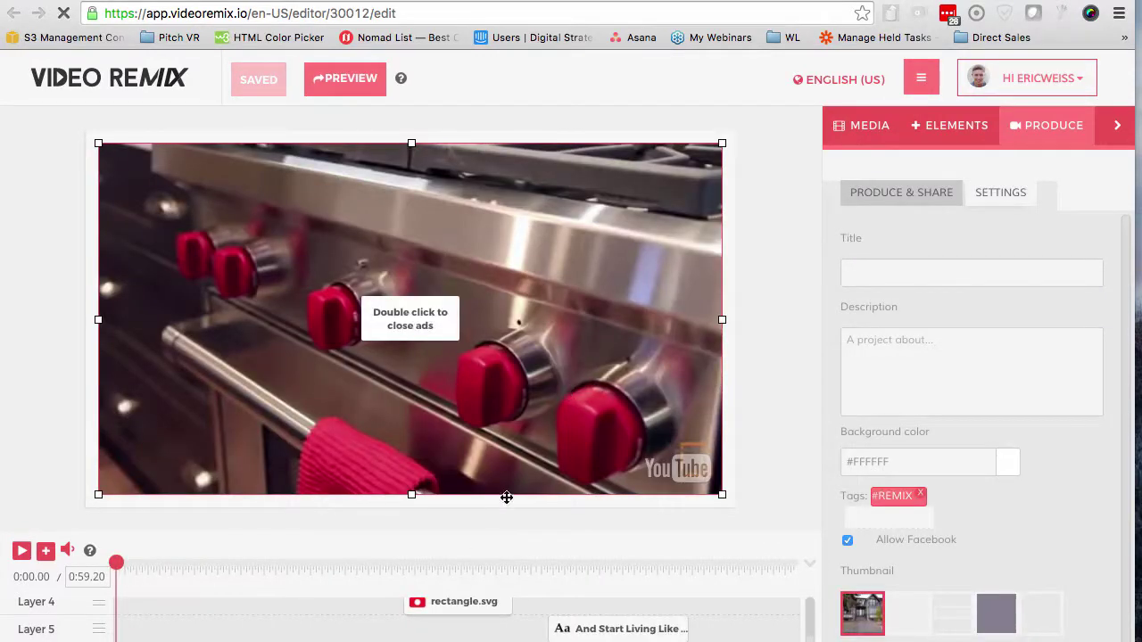
click(491, 524)
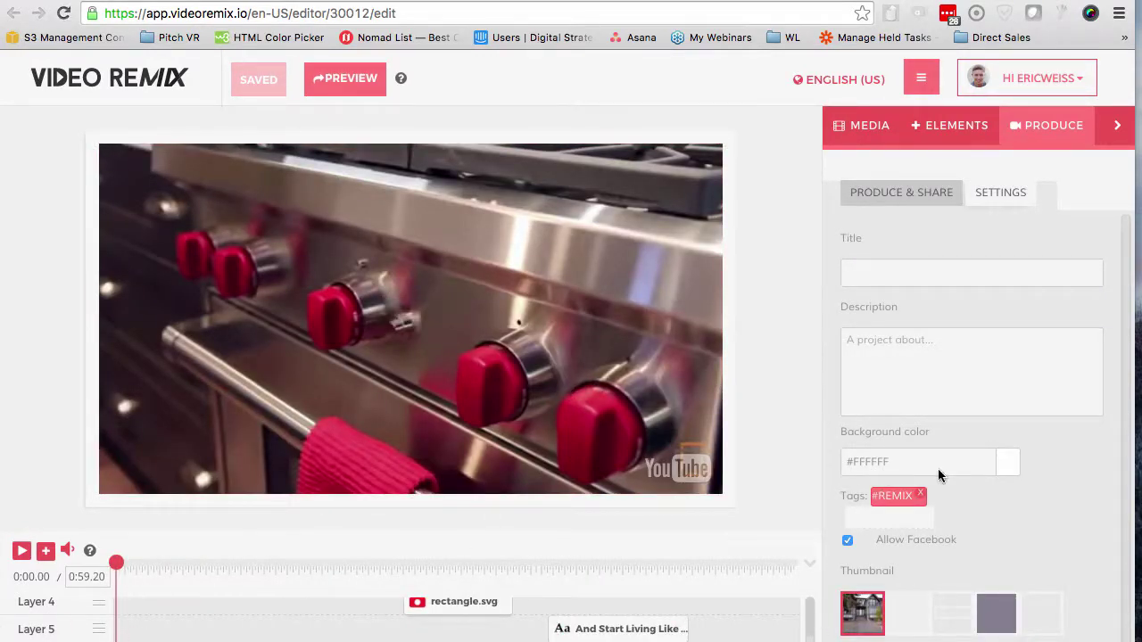
Move the playhead to 0:07.55 and take a screenshot of the video frame showing the house with the Welcome Home lower third
scroll(967, 515, down, 5)
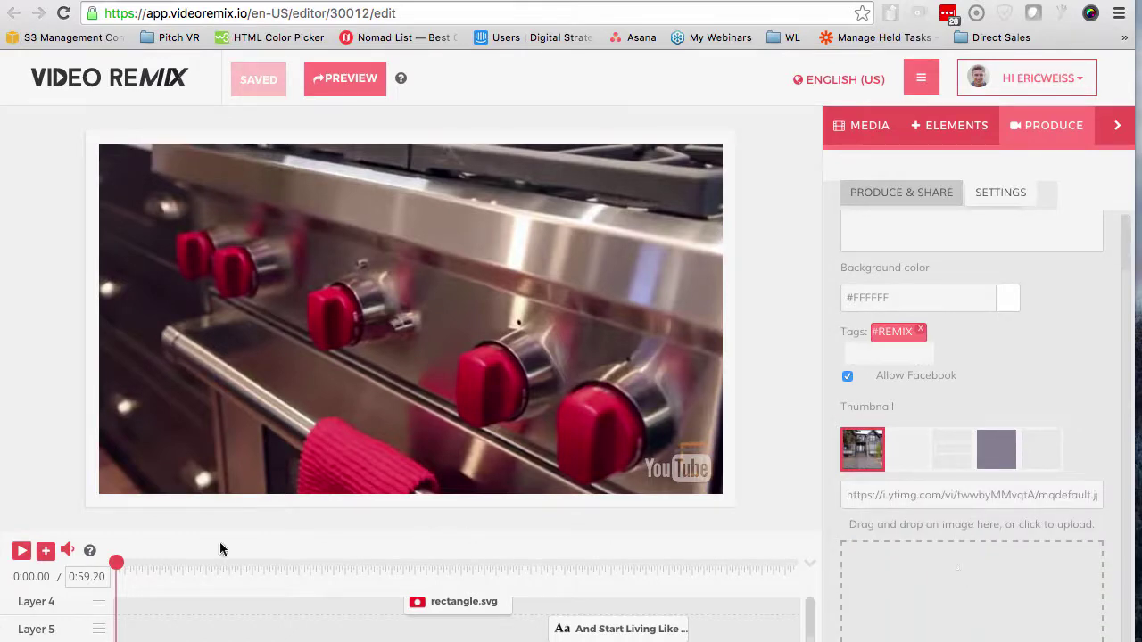
click(162, 568)
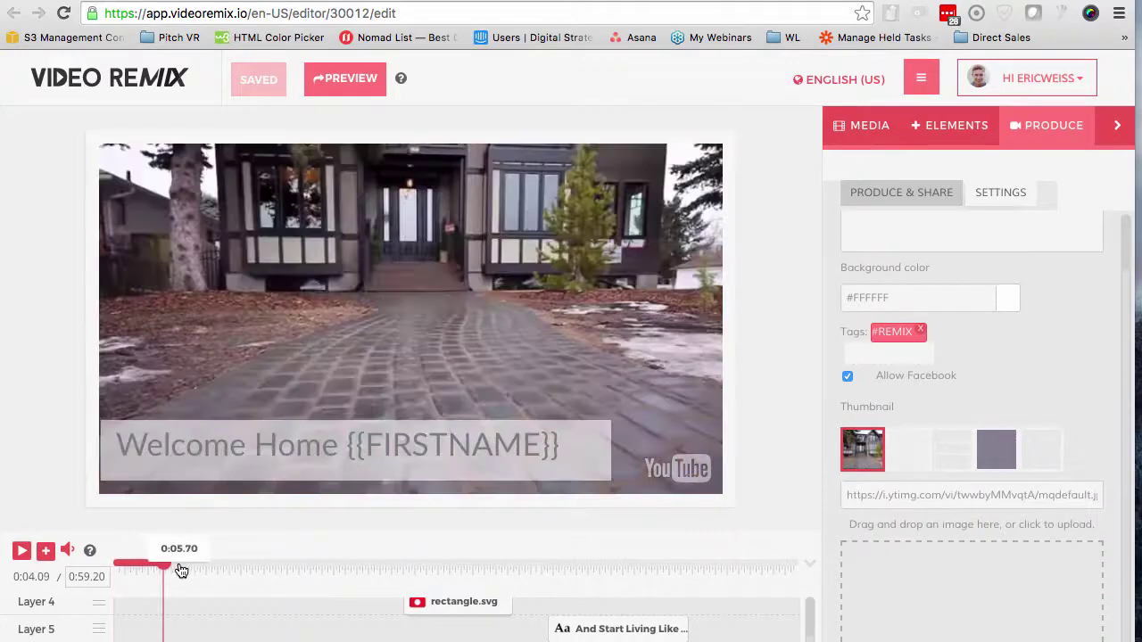
drag(177, 572, 207, 572)
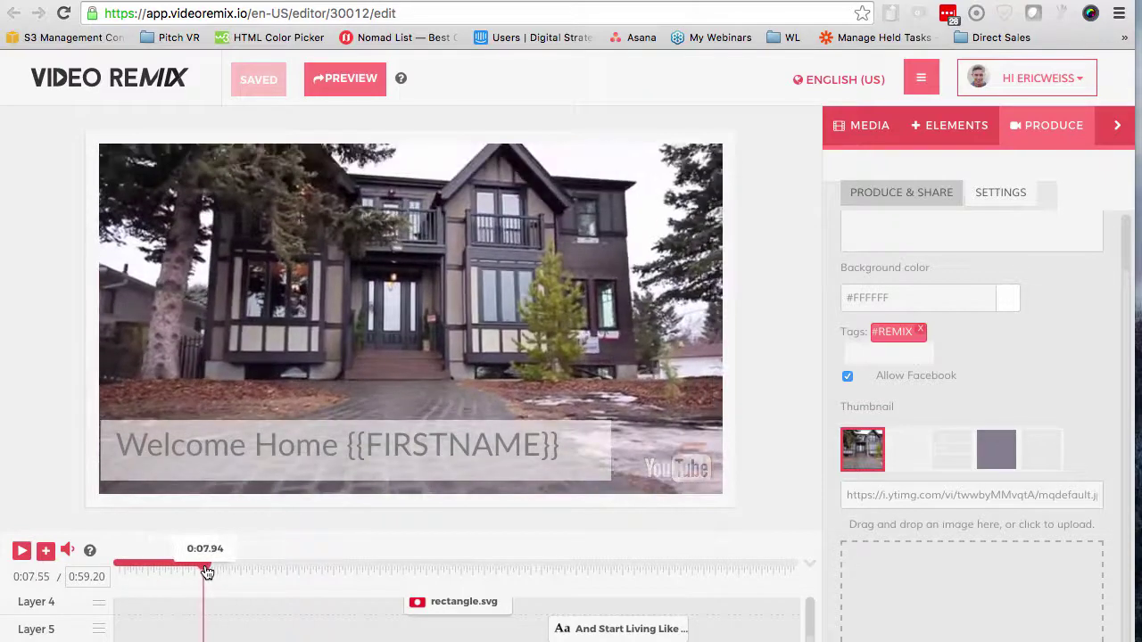
click(540, 399)
key(ctrl+shift+c)
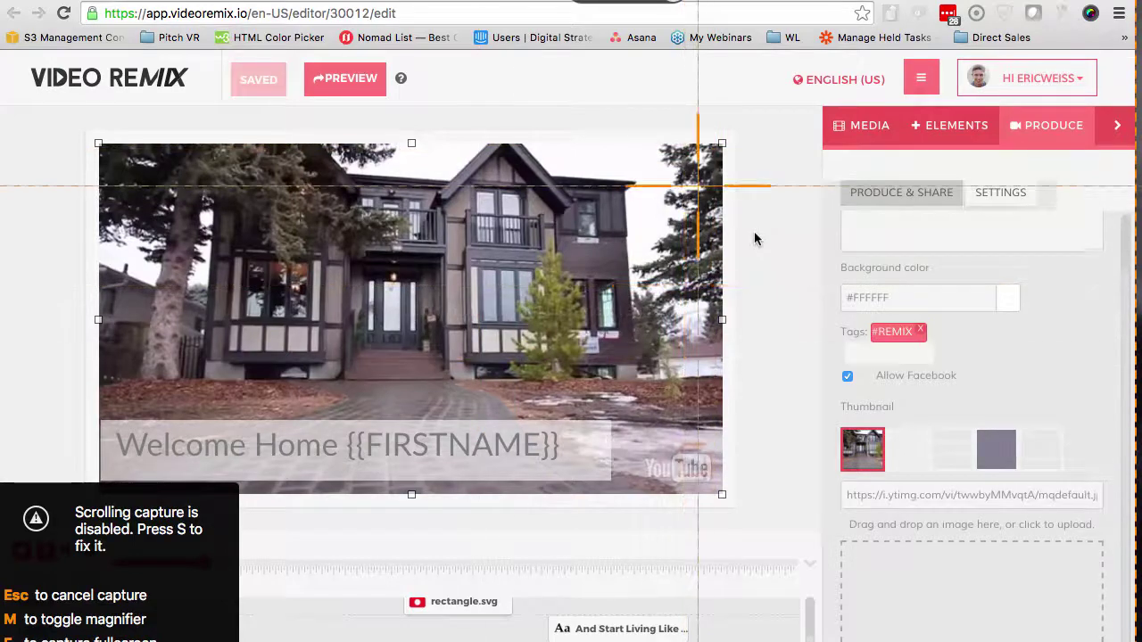
drag(721, 145, 101, 487)
click(229, 529)
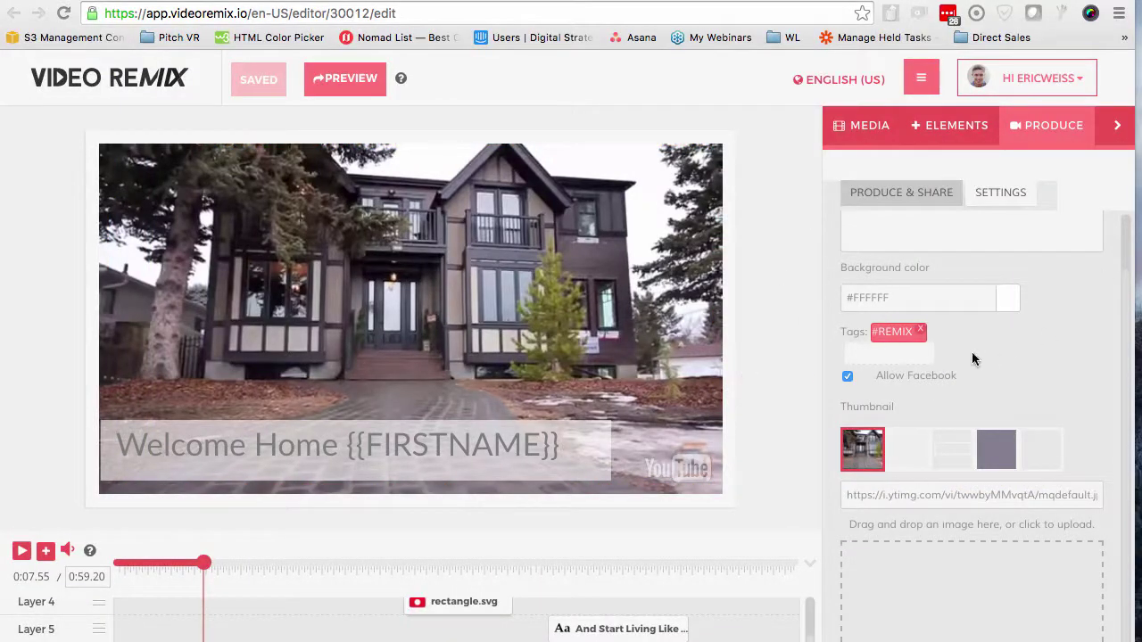
Upload the house screenshot 2016-07-20_19-07-12.png from the Desktop as the project's thumbnail and save the project
click(930, 564)
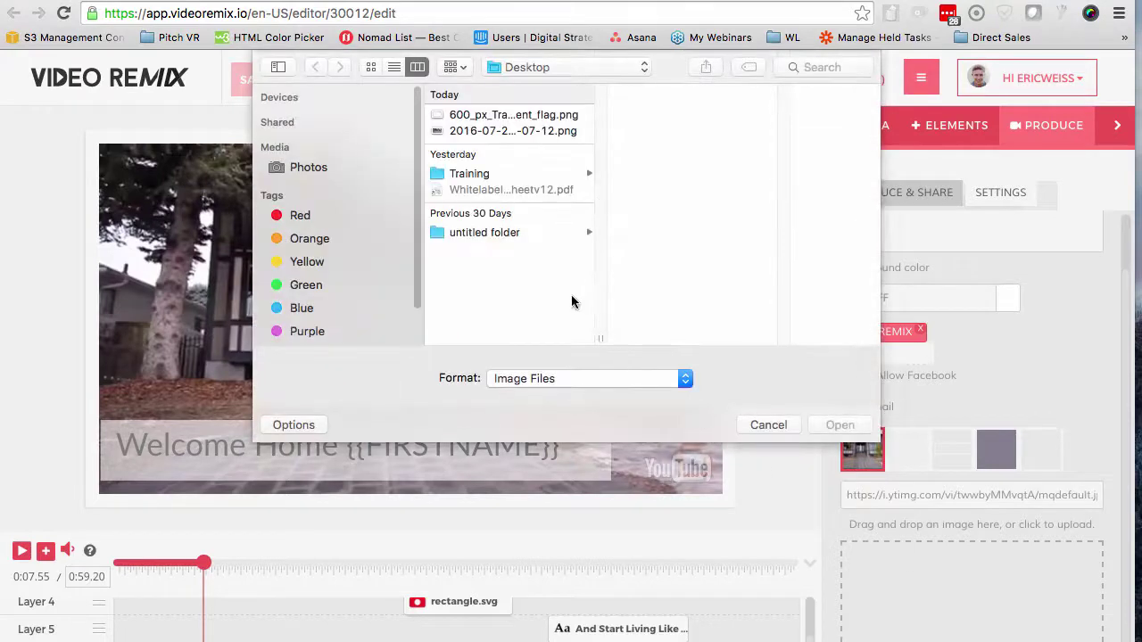
click(522, 131)
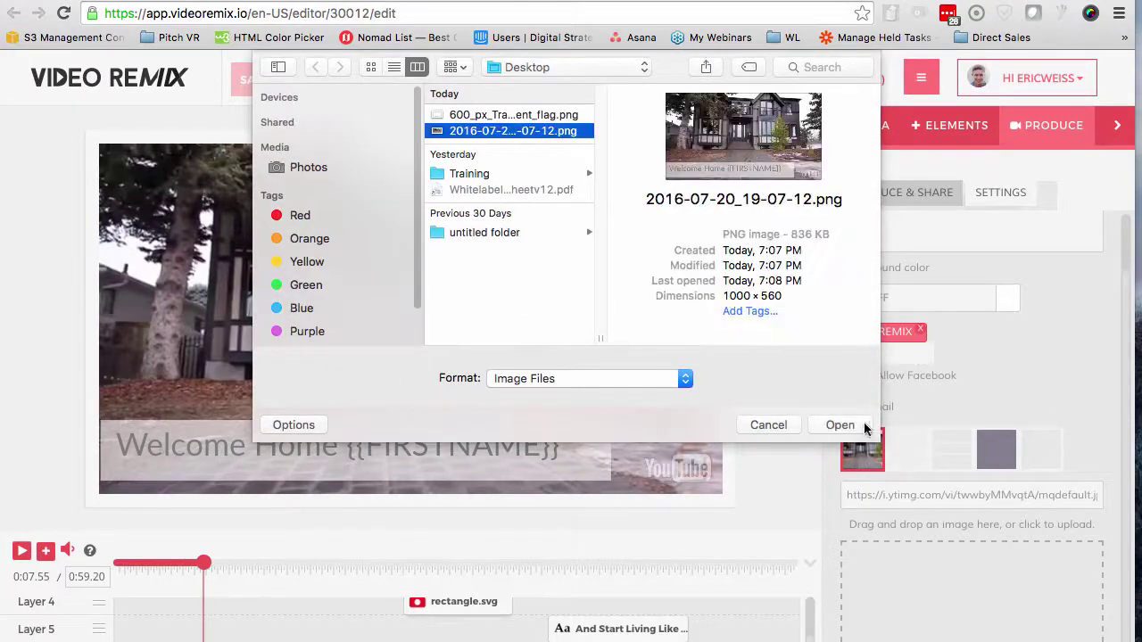
click(844, 426)
click(850, 437)
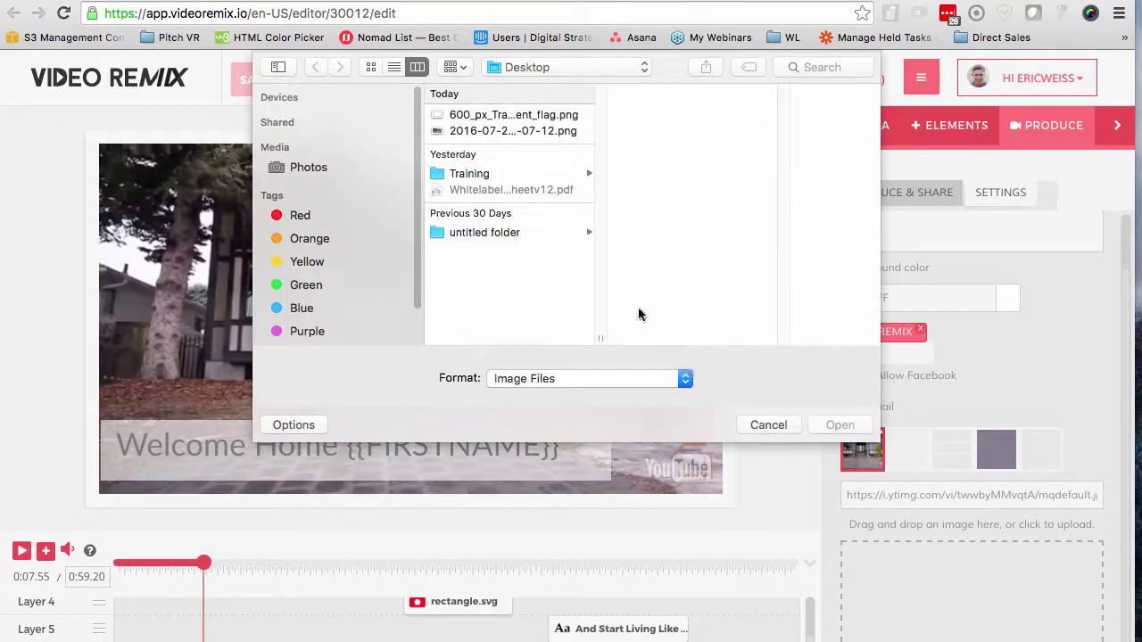
click(540, 131)
click(836, 427)
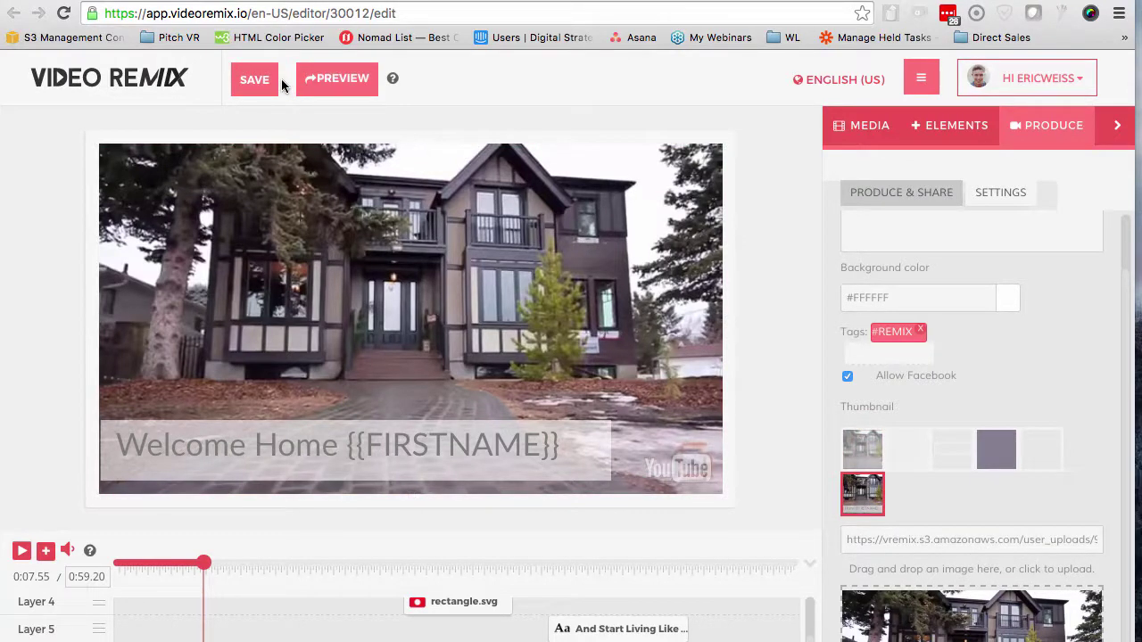
click(257, 91)
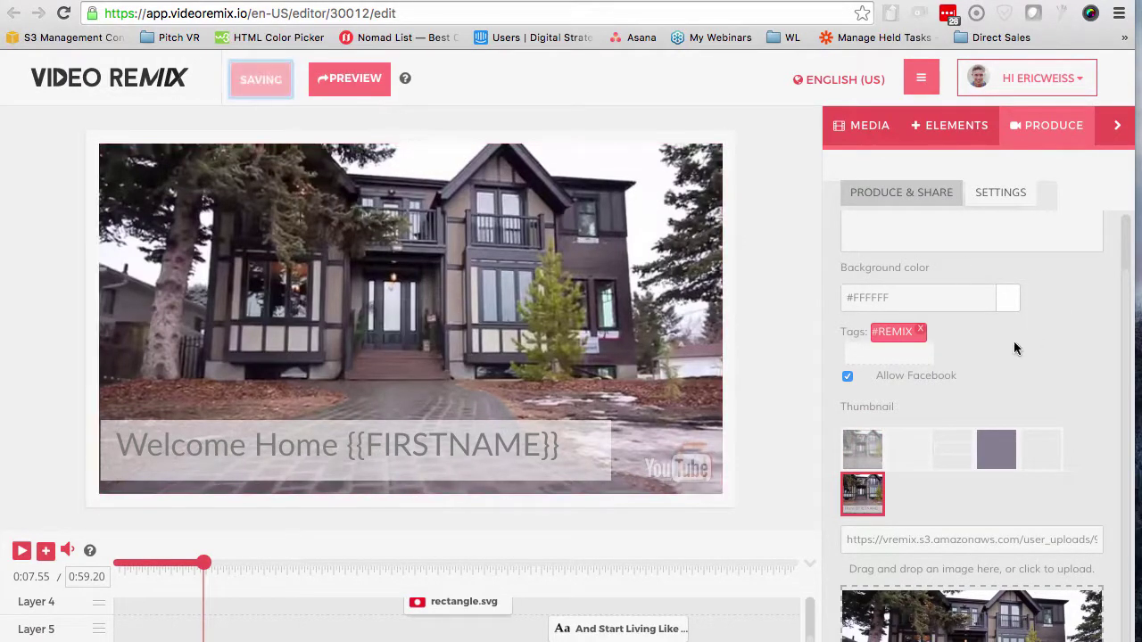
Enter the title "(Personalized Video) Your Dream Home" and description "Click here to see this incredible home personalized to you!" and save the project
click(958, 267)
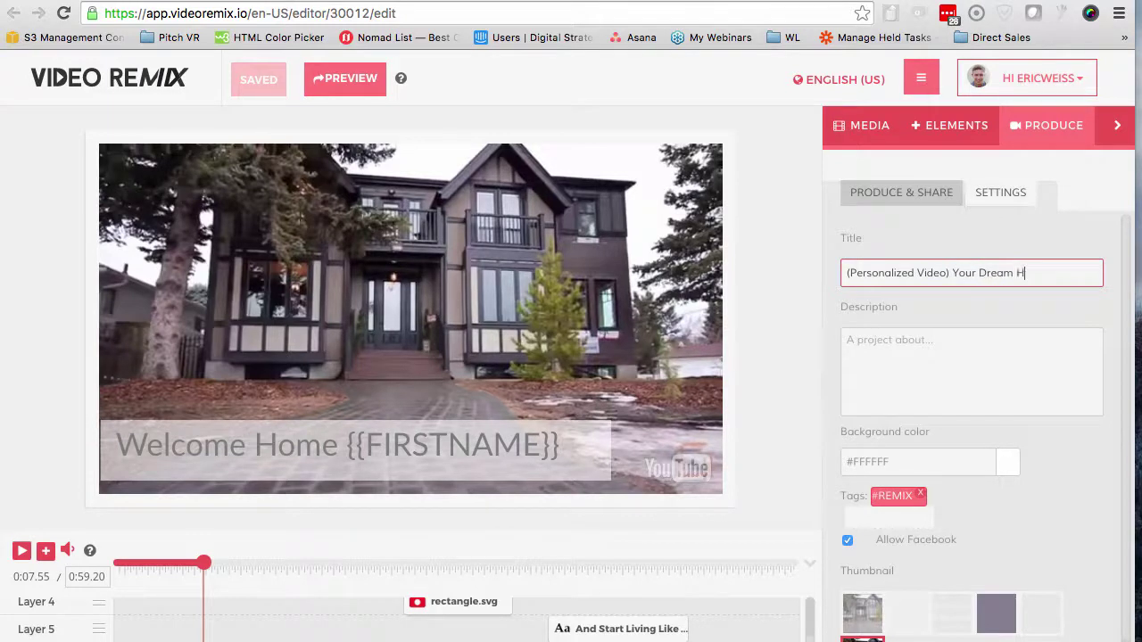
click(848, 340)
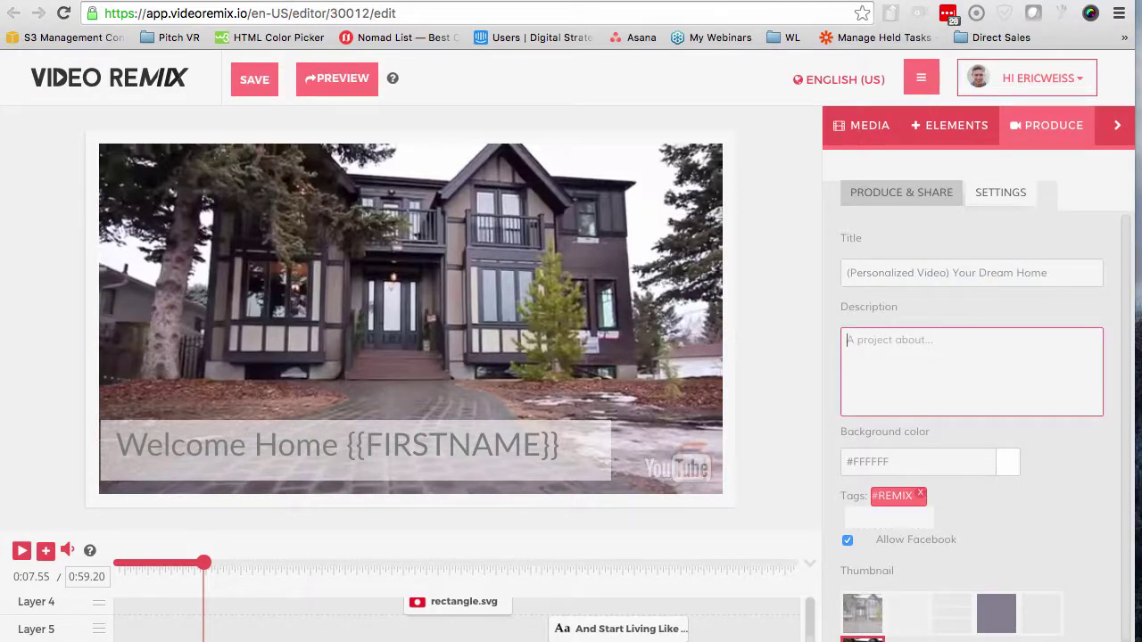
text(C)
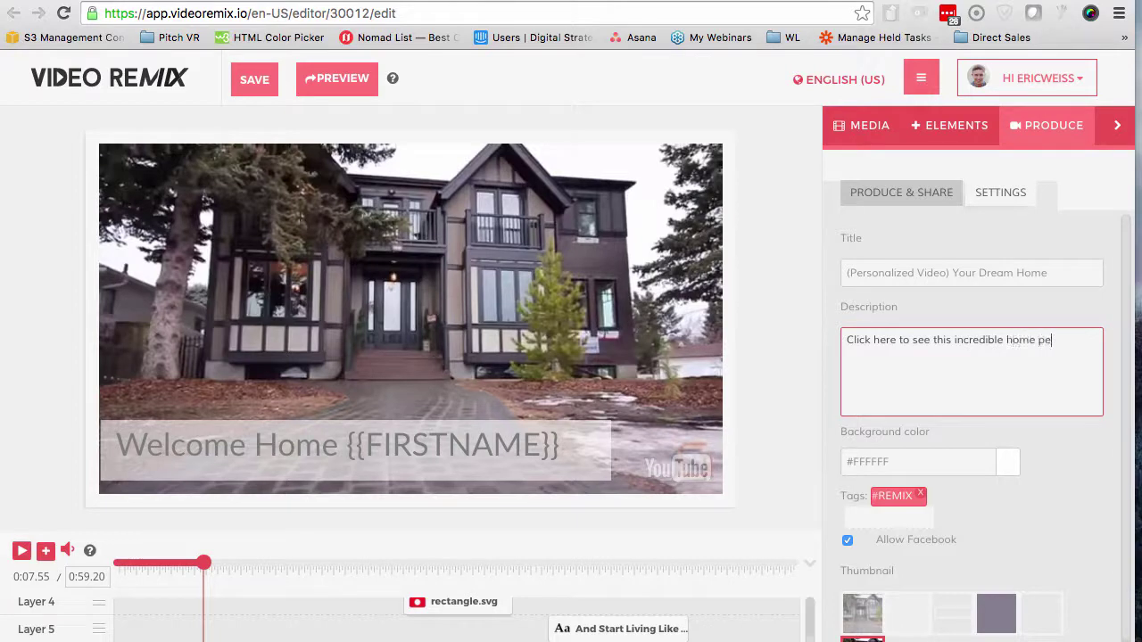
text(d)
key(BackSpace)
key(BackSpace)
text(ed to you!)
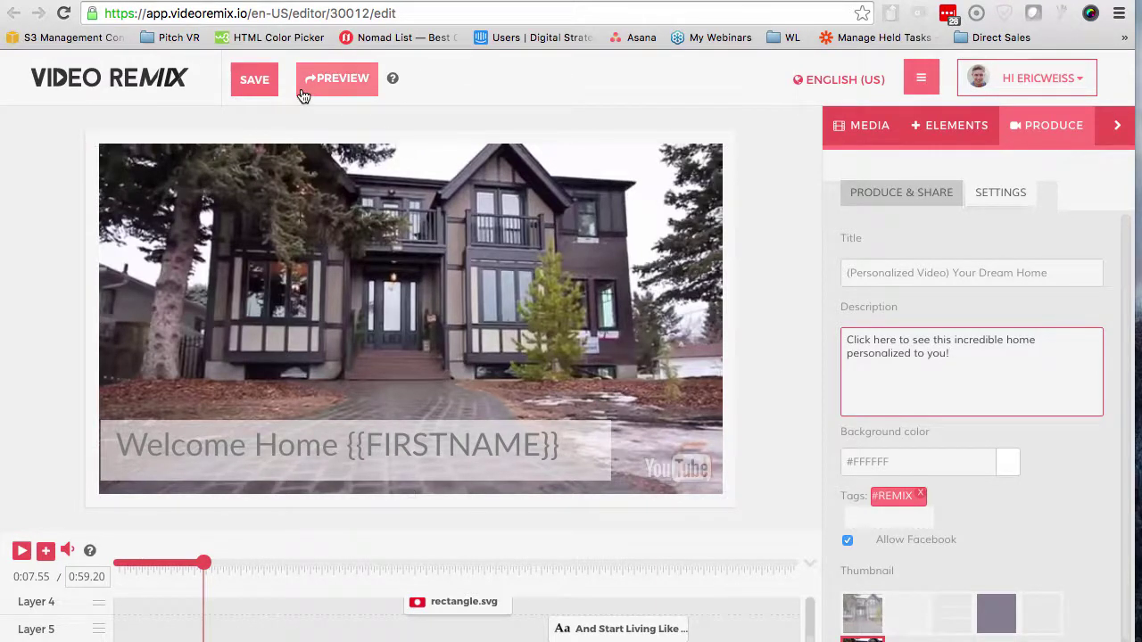
click(255, 86)
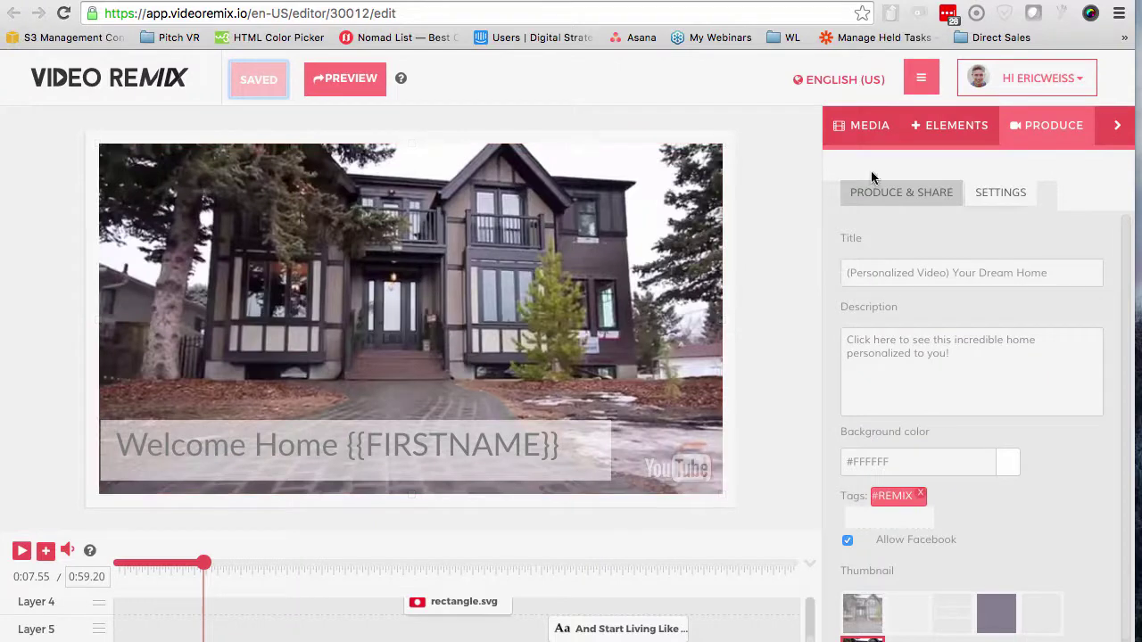
Start a social campaign for the project with Facebook Page as the embed location
click(901, 198)
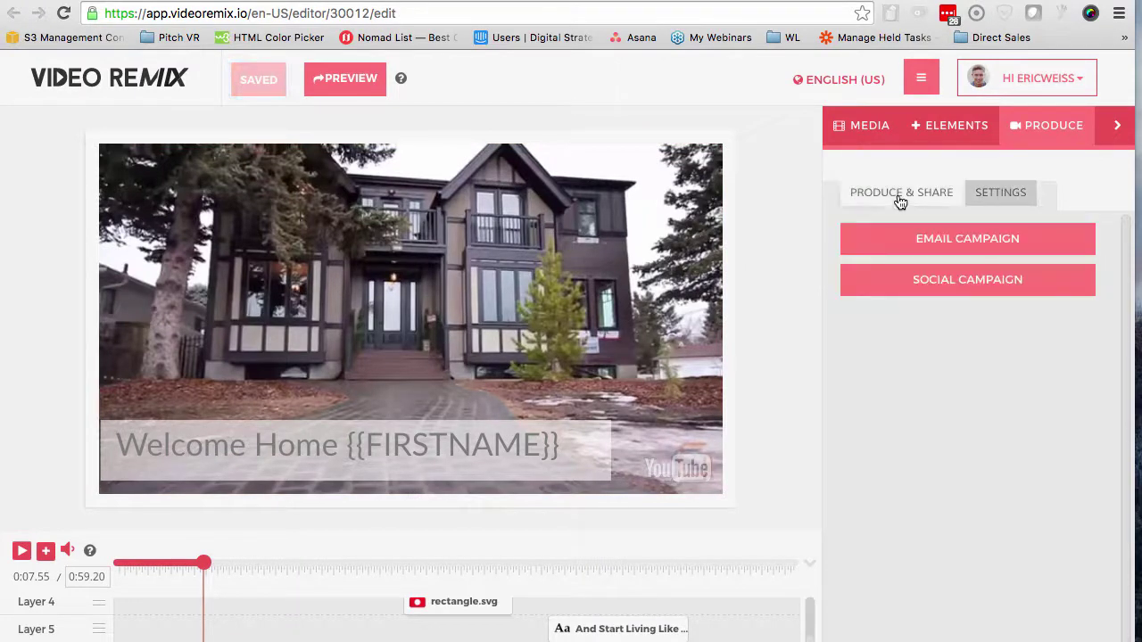
click(966, 280)
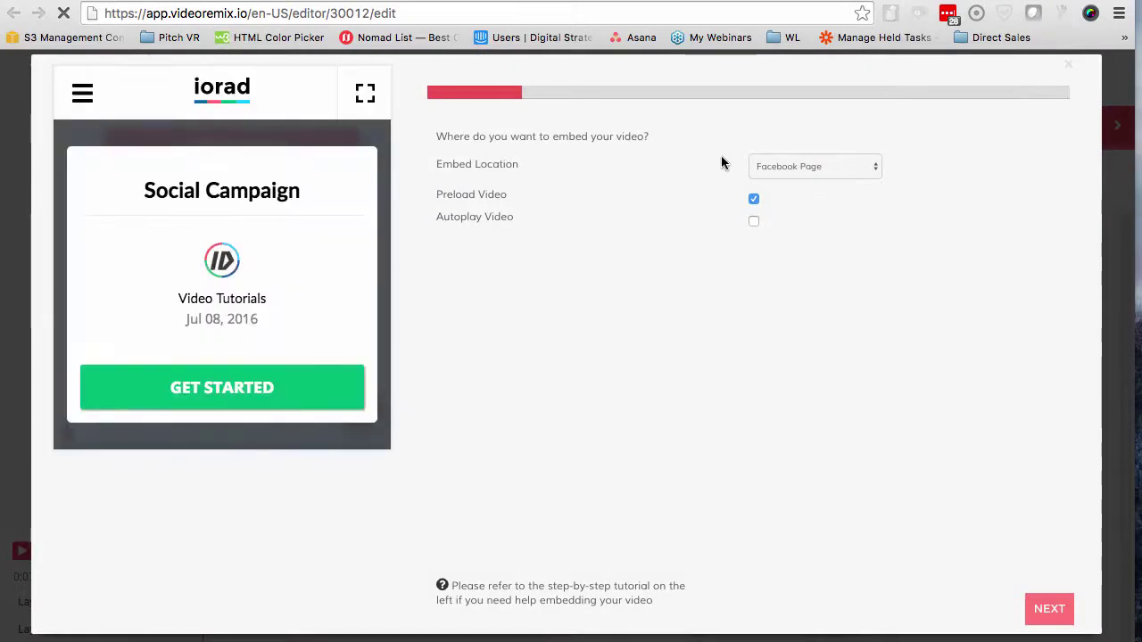
click(1050, 616)
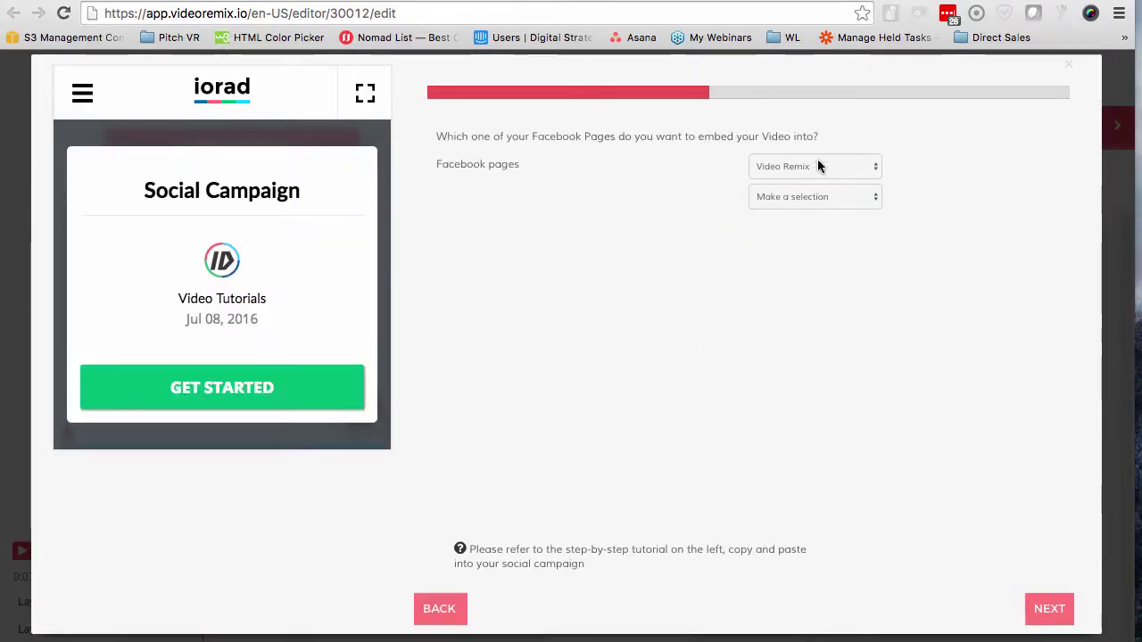
Choose the Century 21 Real Estate page for the video and create a page tab named "Personalized Home"
click(819, 166)
click(818, 177)
click(800, 193)
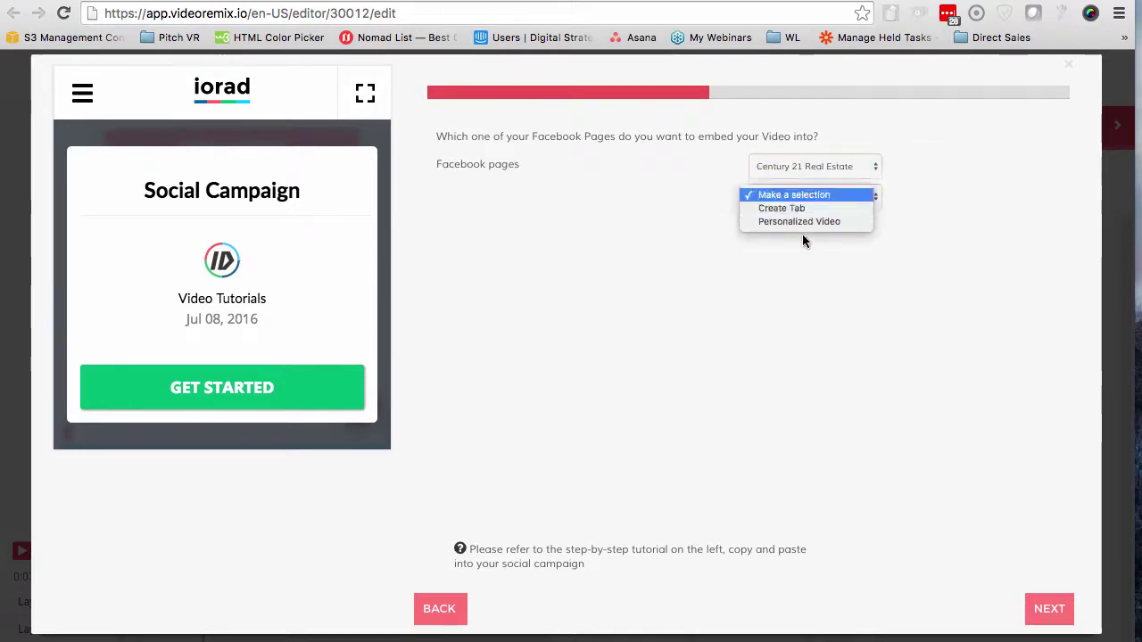
click(805, 208)
click(827, 234)
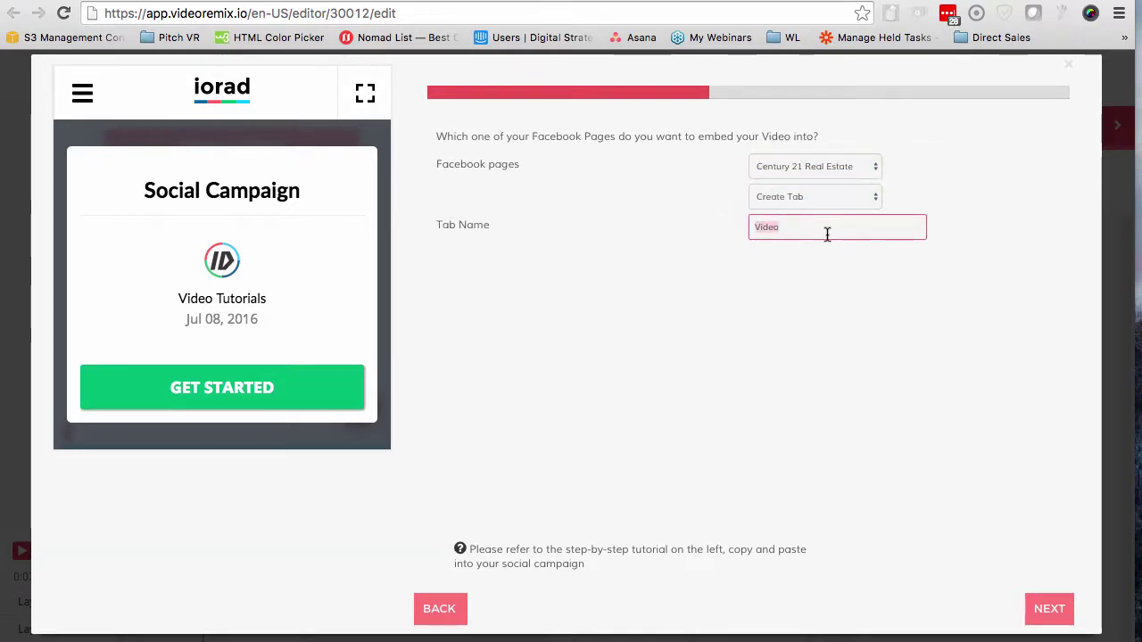
text(Persona)
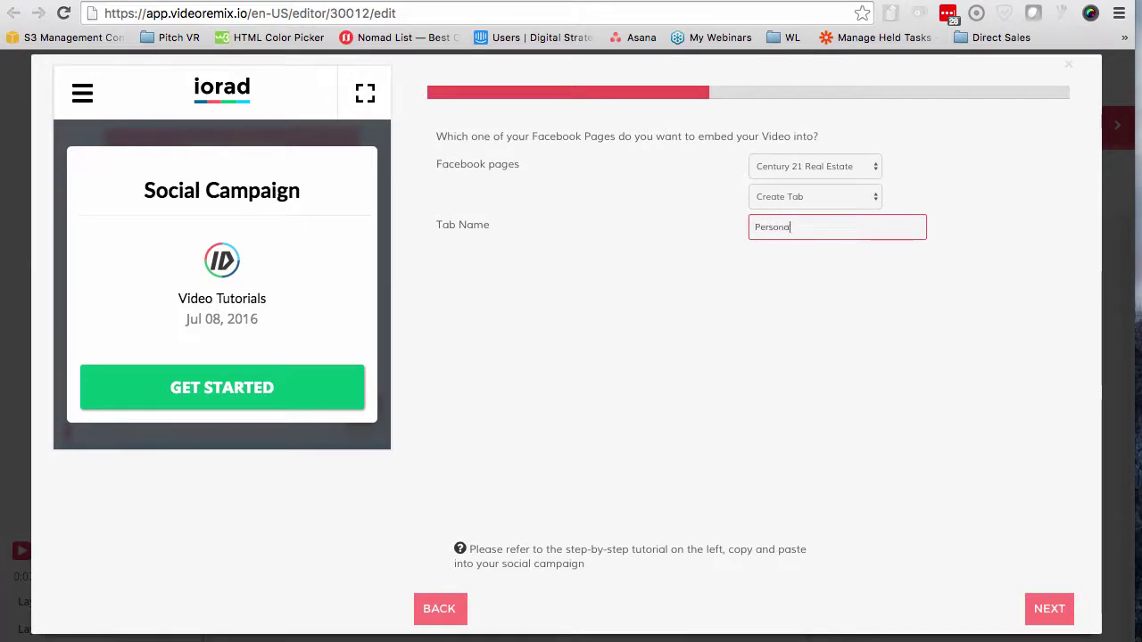
text(lized Home)
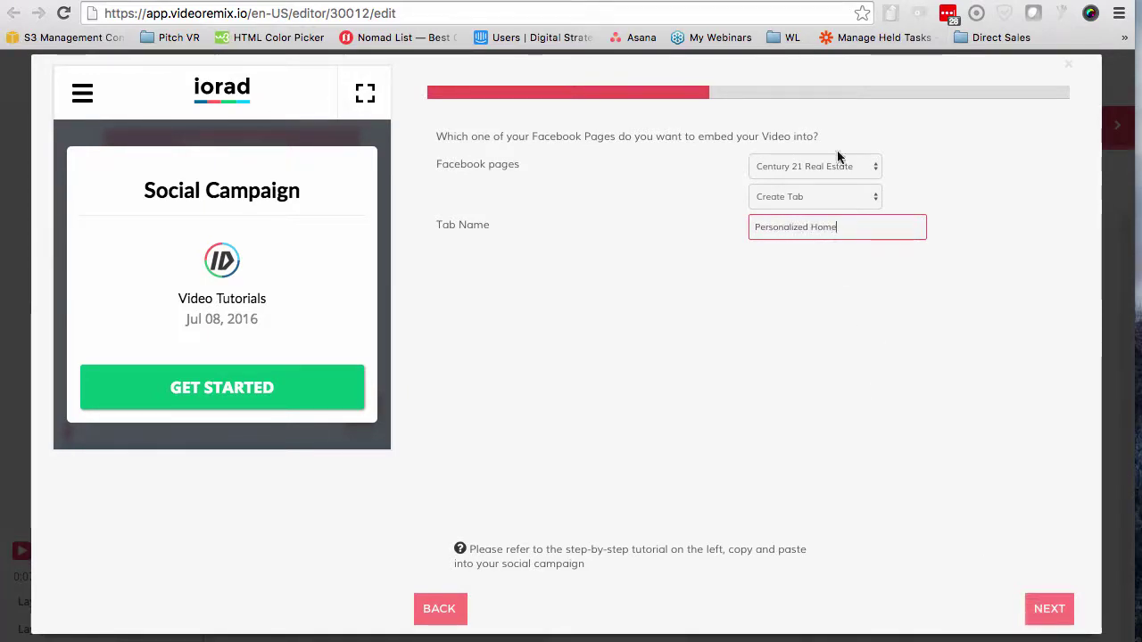
click(1044, 609)
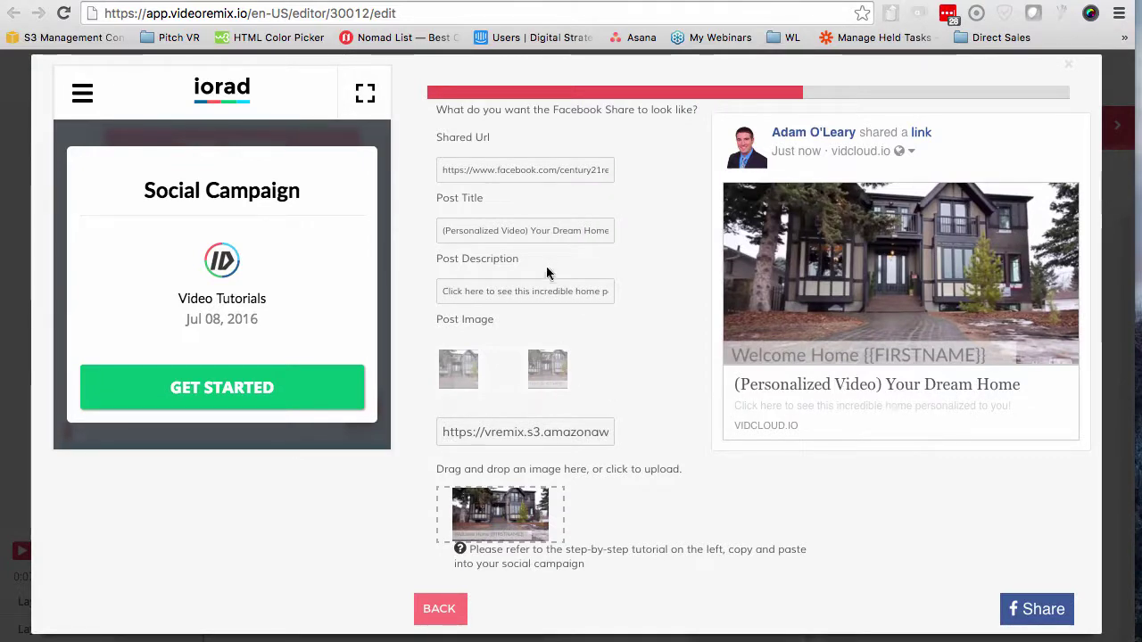
Share the campaign to Facebook with its existing title and description, posting it on the managed Century 21 Real Estate page
drag(441, 231, 559, 234)
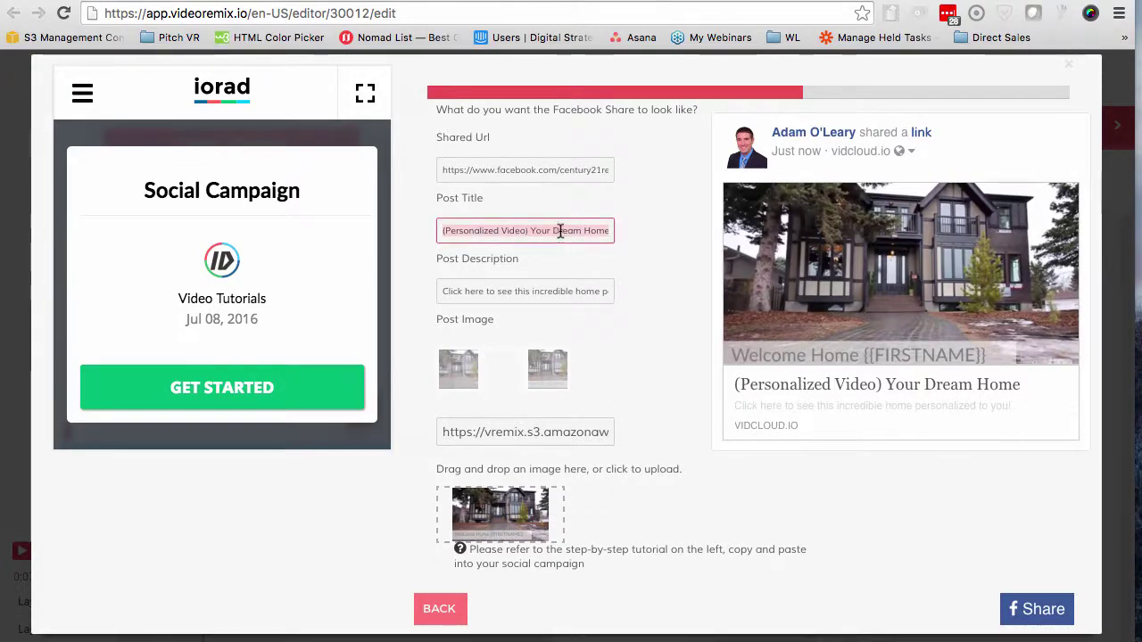
click(555, 284)
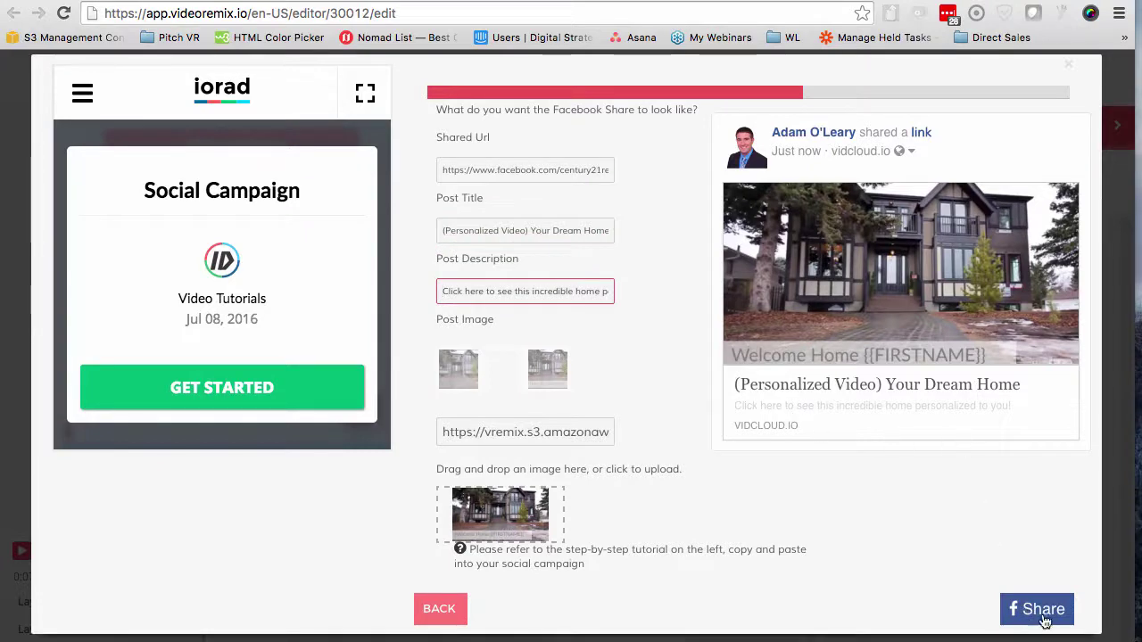
click(1042, 616)
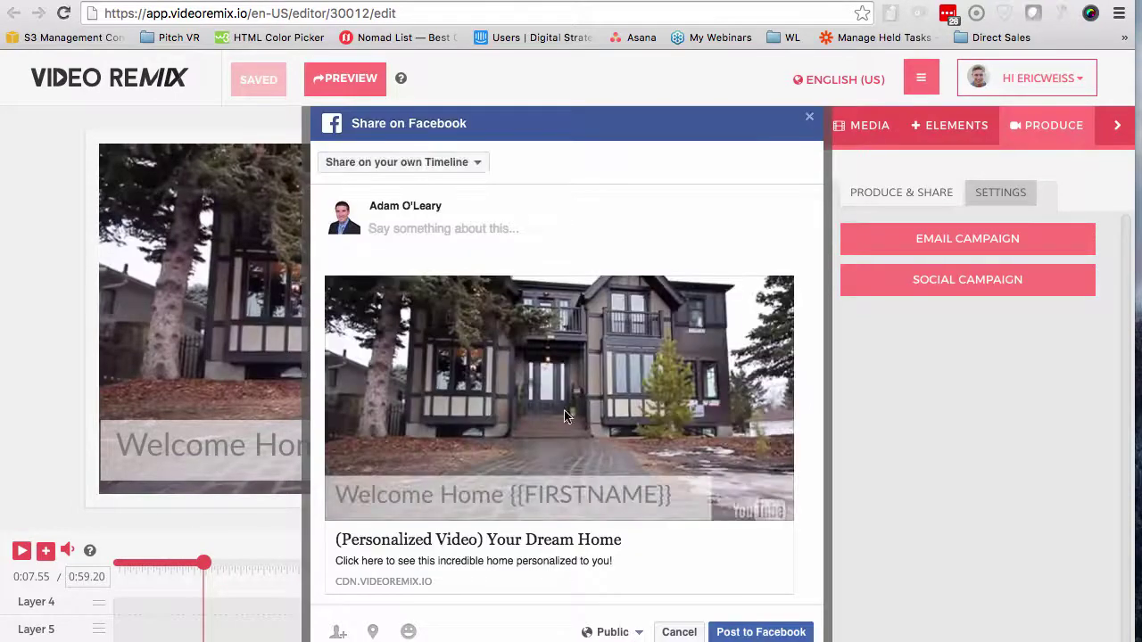
click(402, 162)
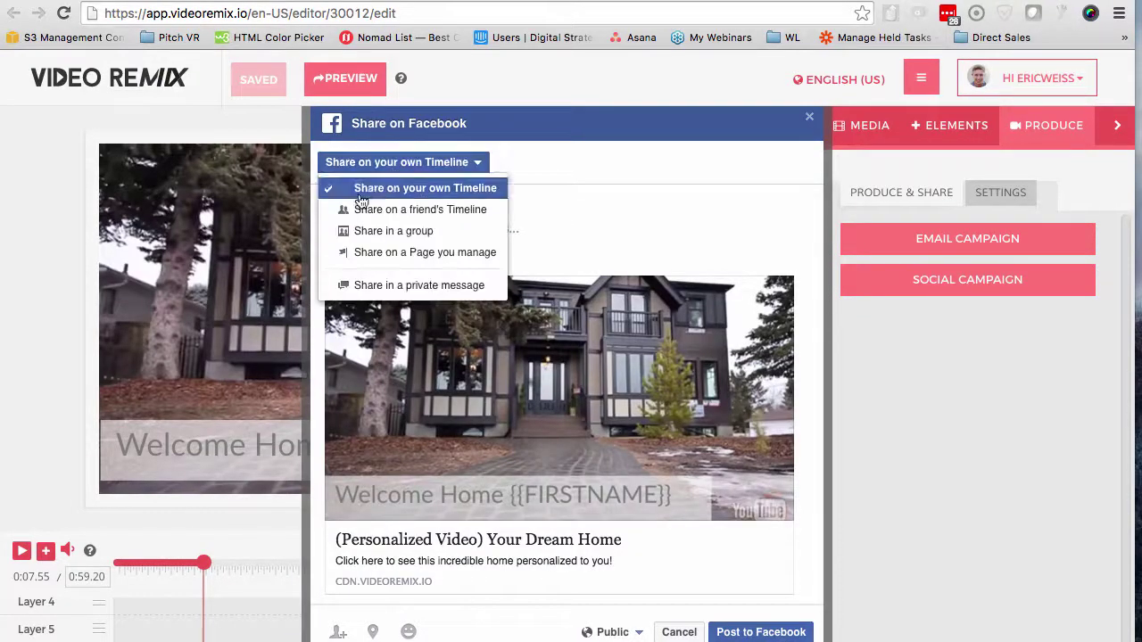
click(393, 251)
click(396, 188)
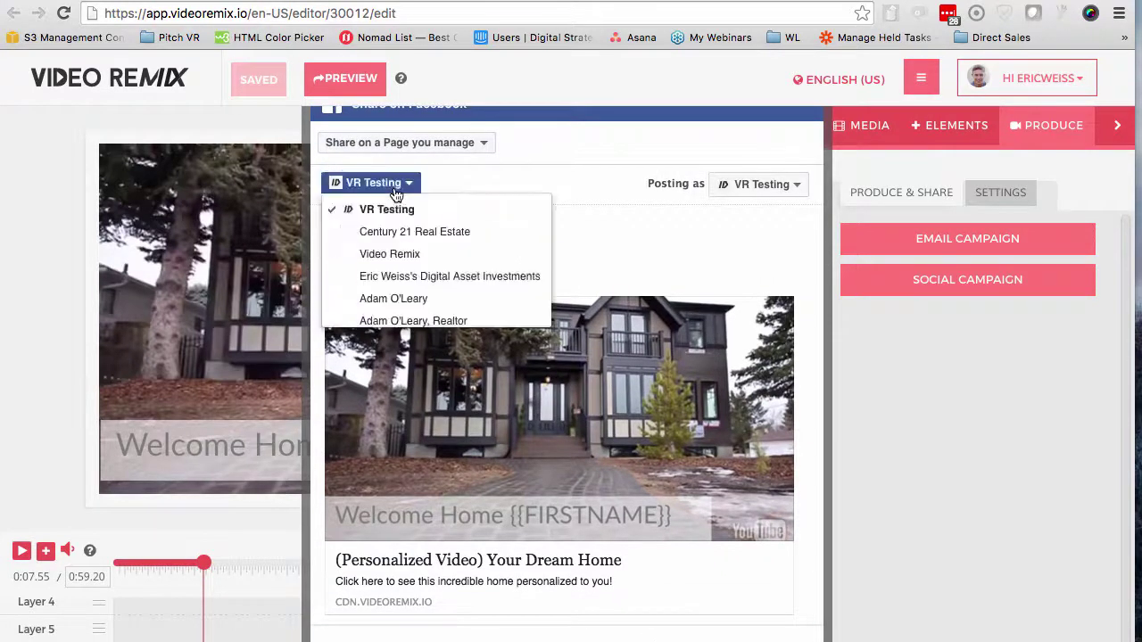
click(395, 234)
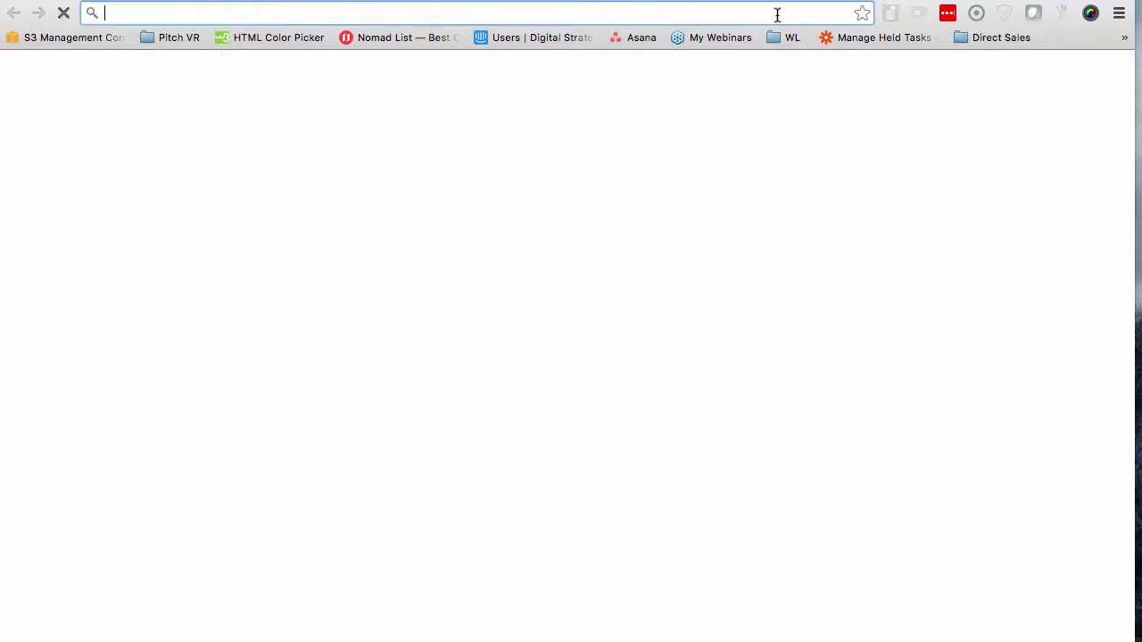
Open facebook.com and go to the managed Century 21 Real Estate page to view the newly shared home video post
text(facebook.com)
key(Return)
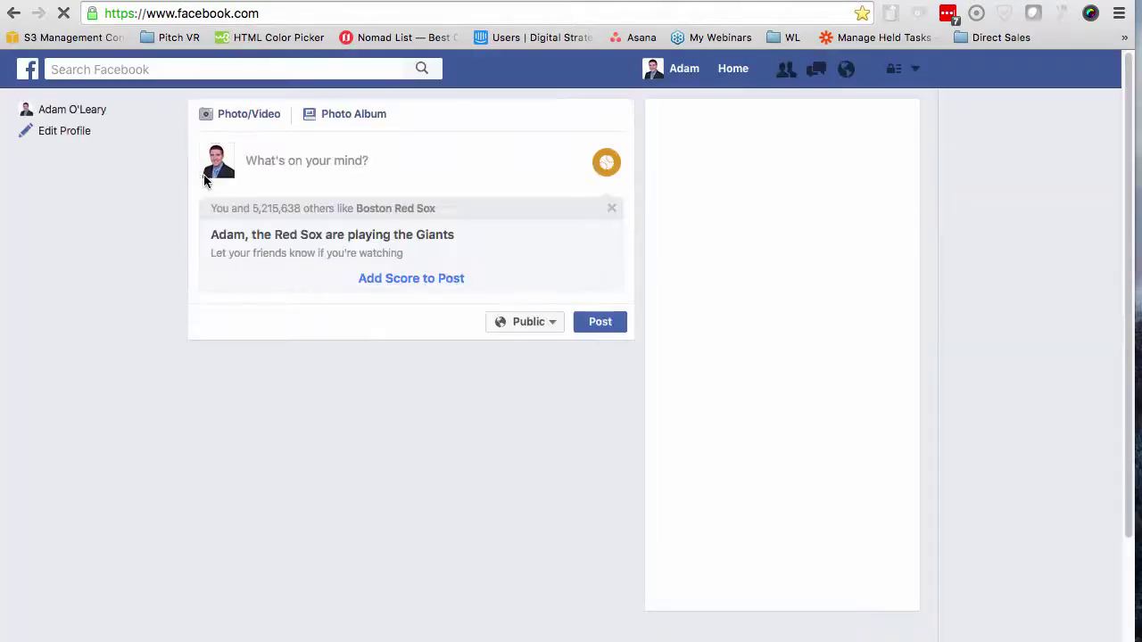
click(918, 69)
click(812, 174)
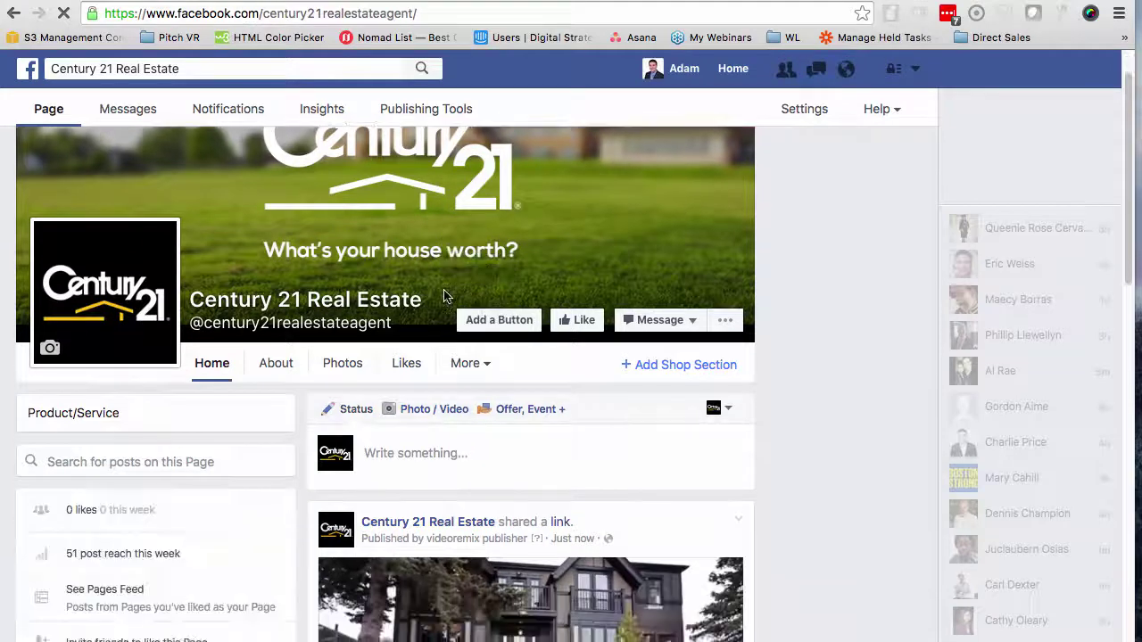
scroll(446, 297, down, 3)
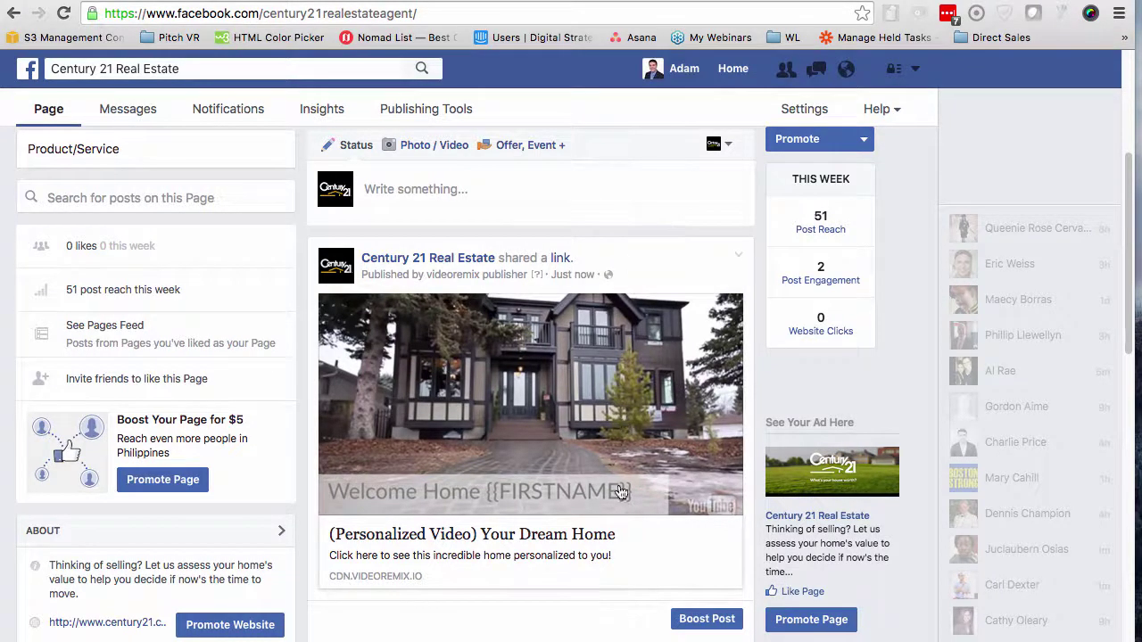
scroll(607, 567, down, 1)
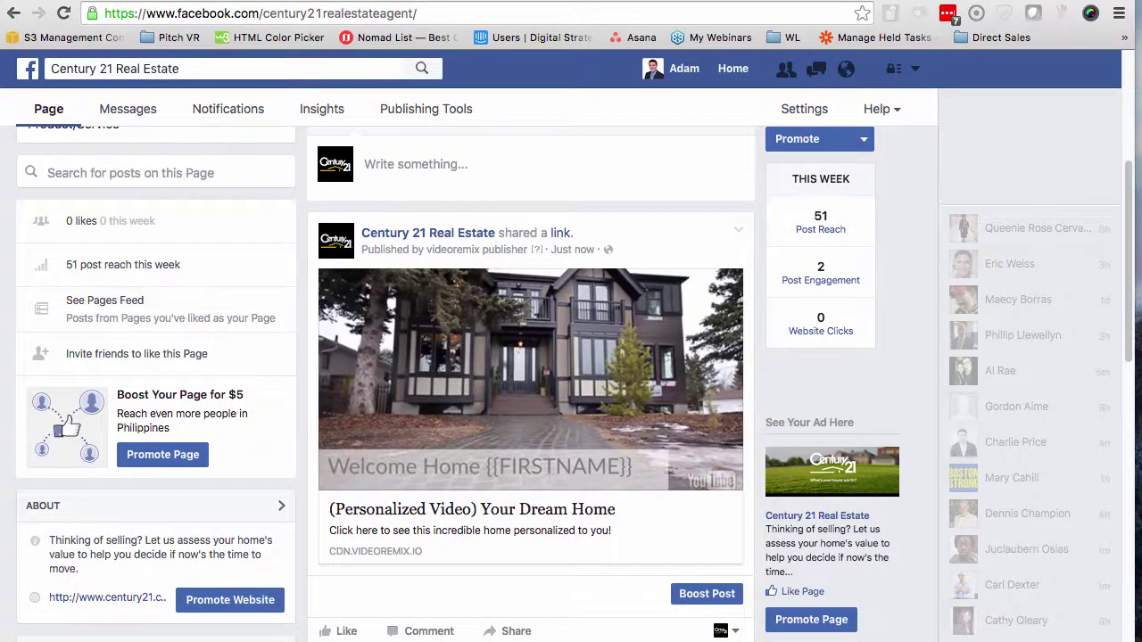
Review the destinations available for resharing the home video post, and cancel without posting
click(516, 631)
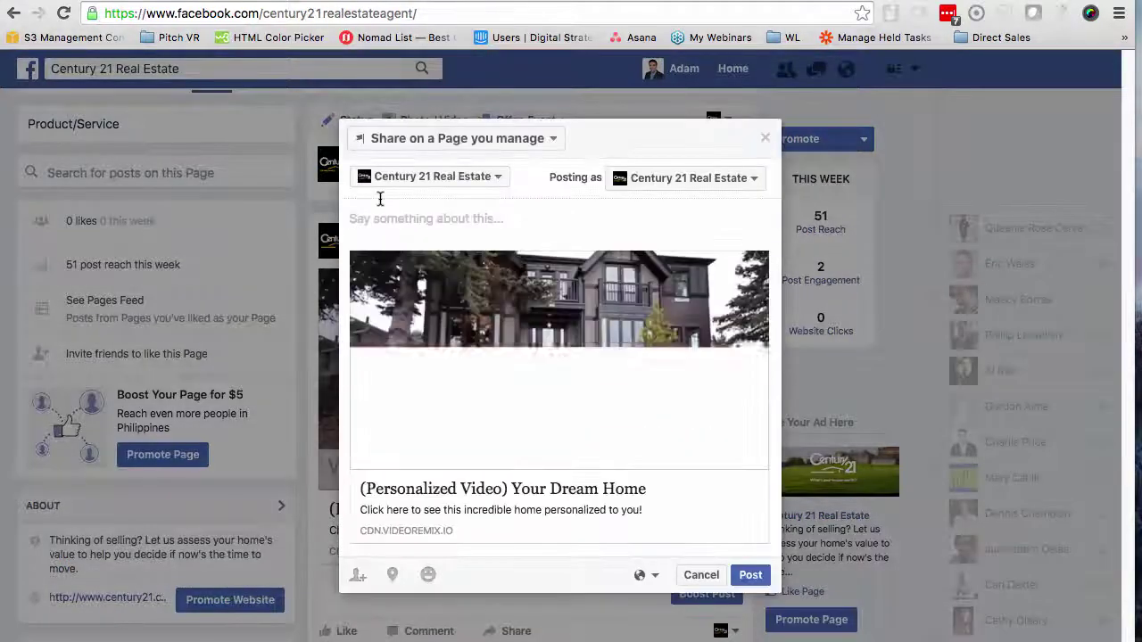
click(482, 140)
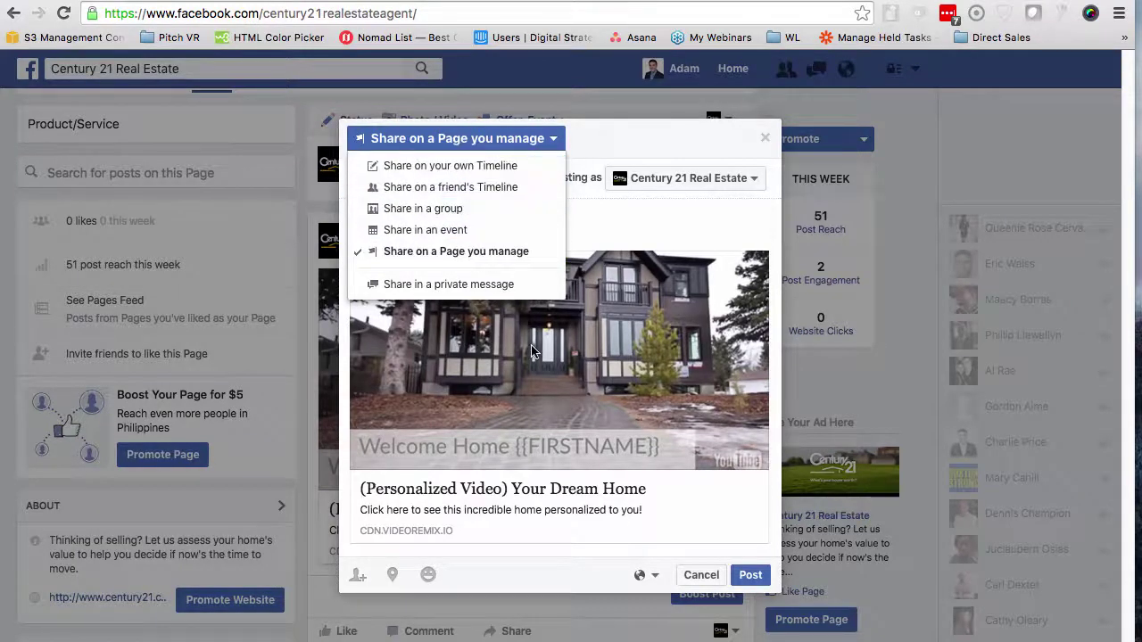
click(701, 575)
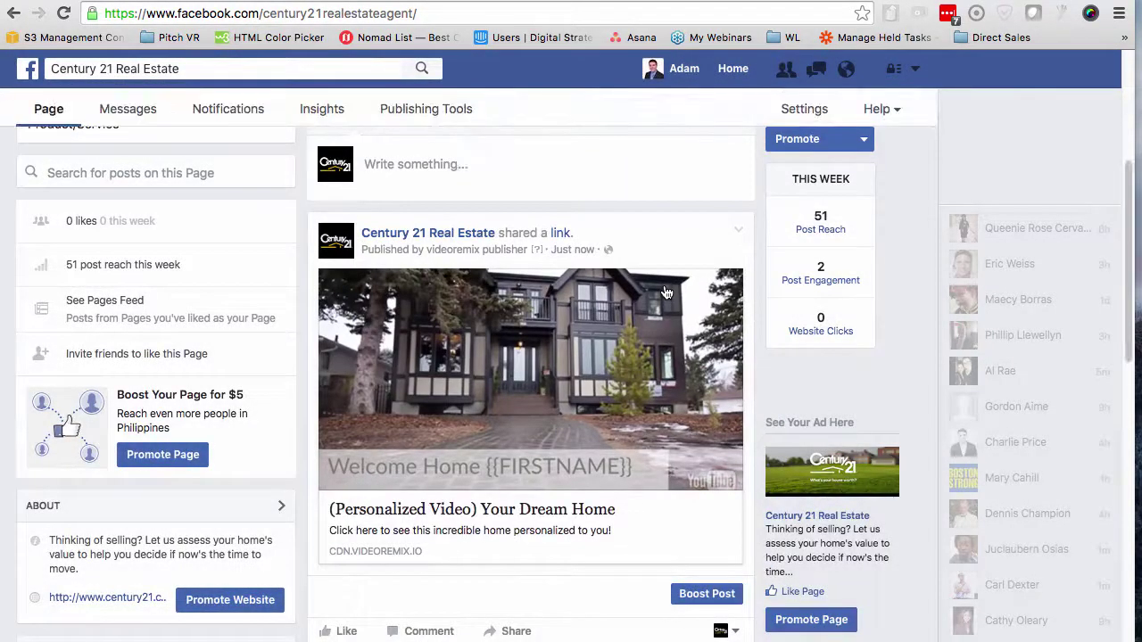